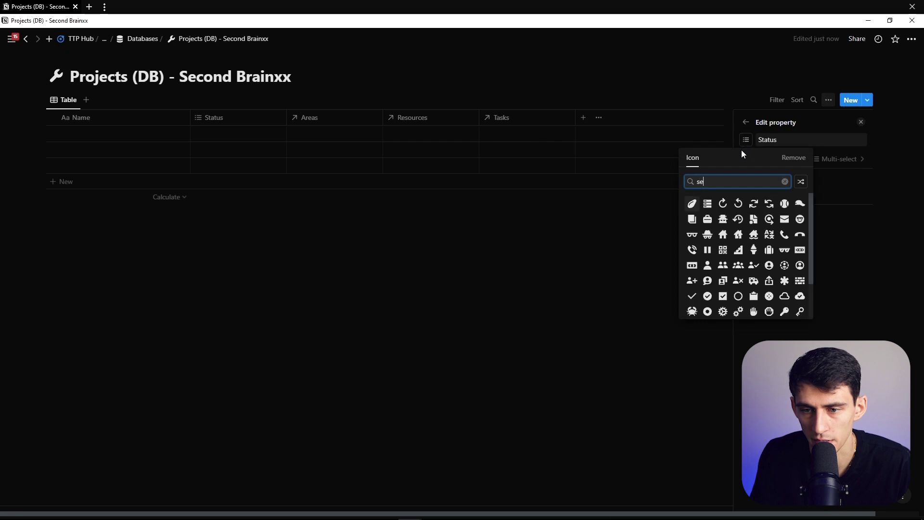
Leave the icon choice and change the Status property's type to Select.
key(BackSpace)
key(BackSpace)
key(Escape)
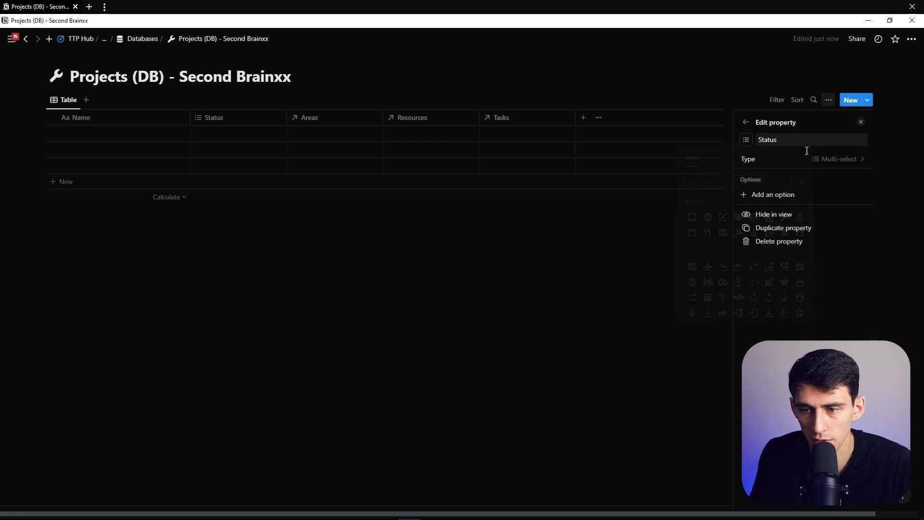
click(810, 159)
text(se)
click(771, 175)
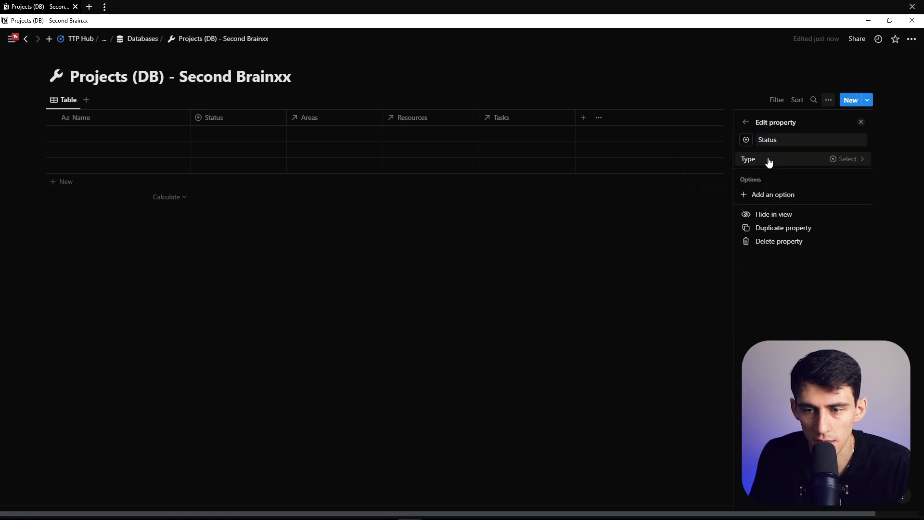
Add the options Review, Active and Archive to the Status property, placing Review first in the list.
click(771, 195)
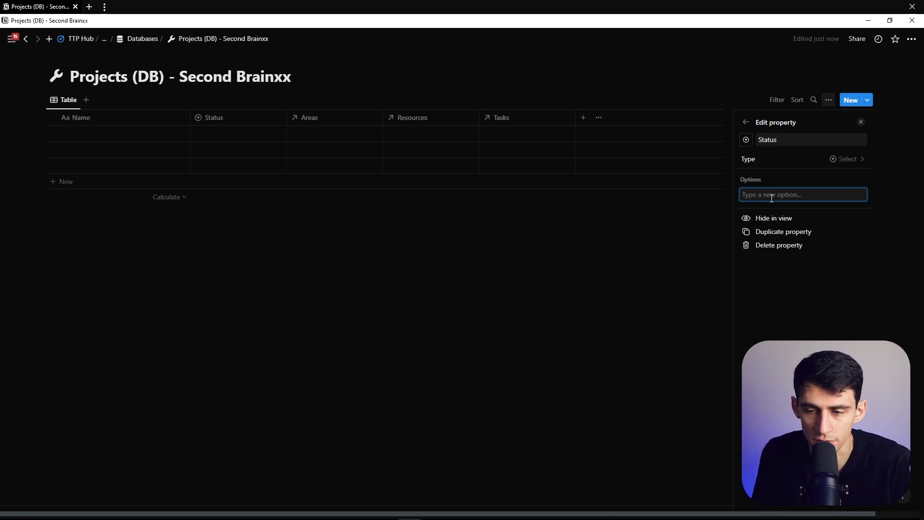
key(Return)
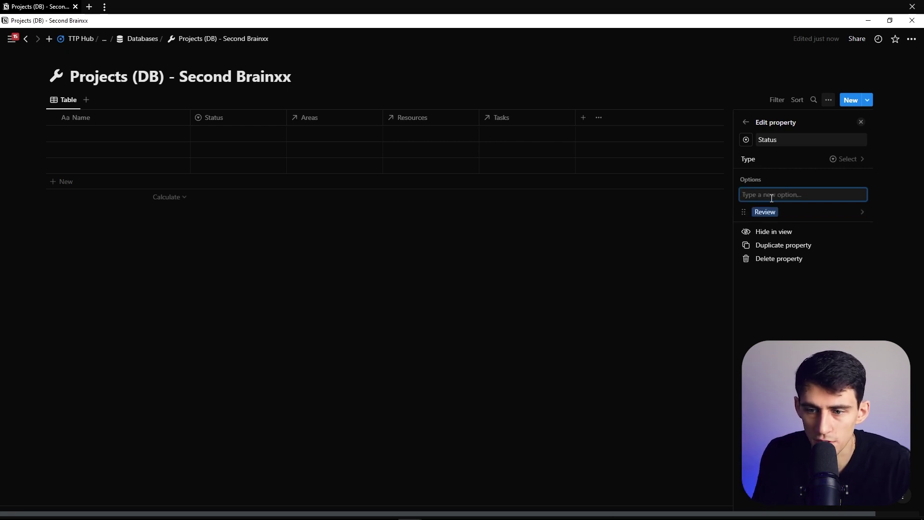
key(Return)
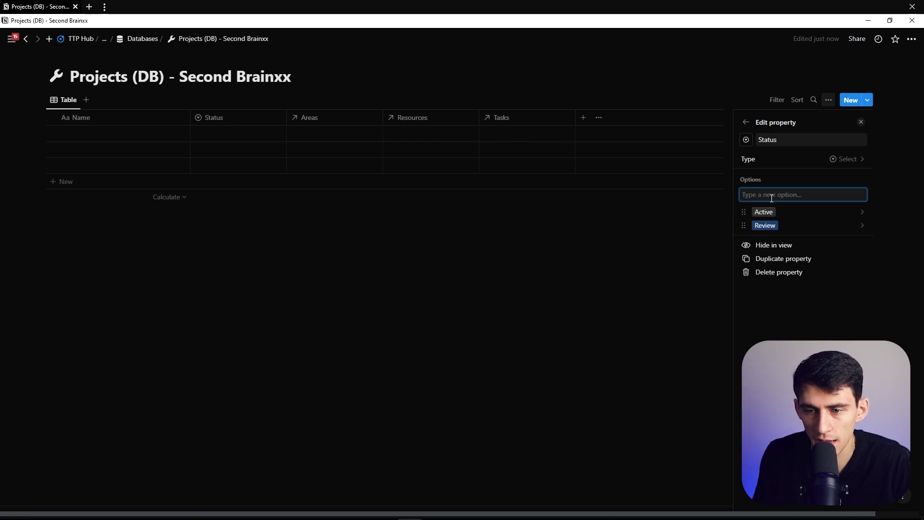
key(Return)
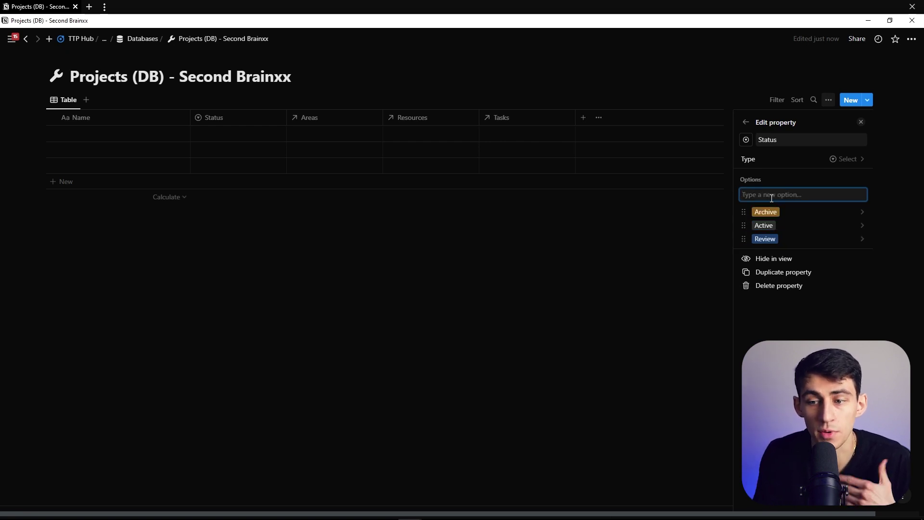
drag(783, 236, 785, 212)
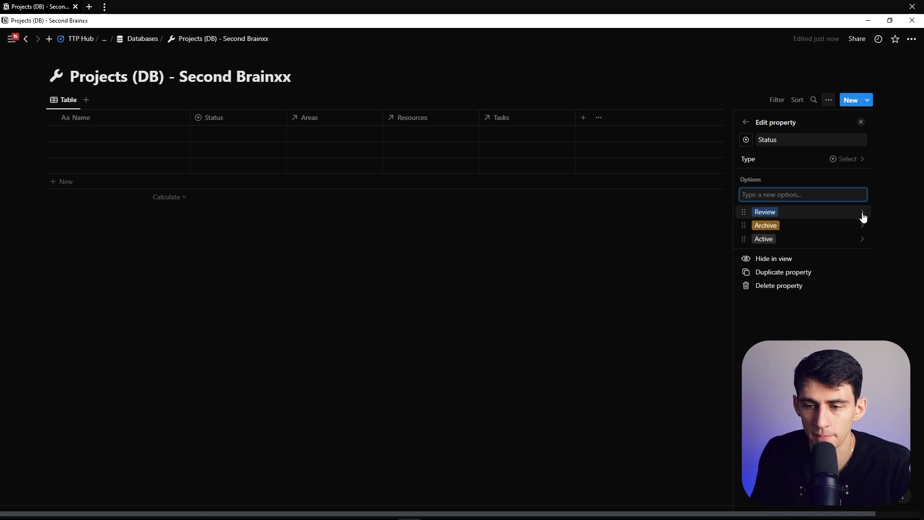
Set the Review option's color to red and open the Archive option for editing.
click(863, 217)
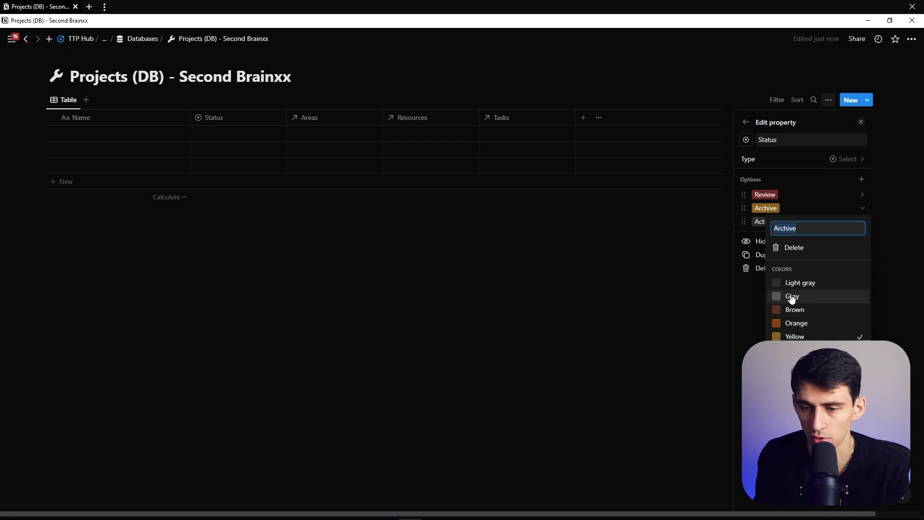
click(851, 209)
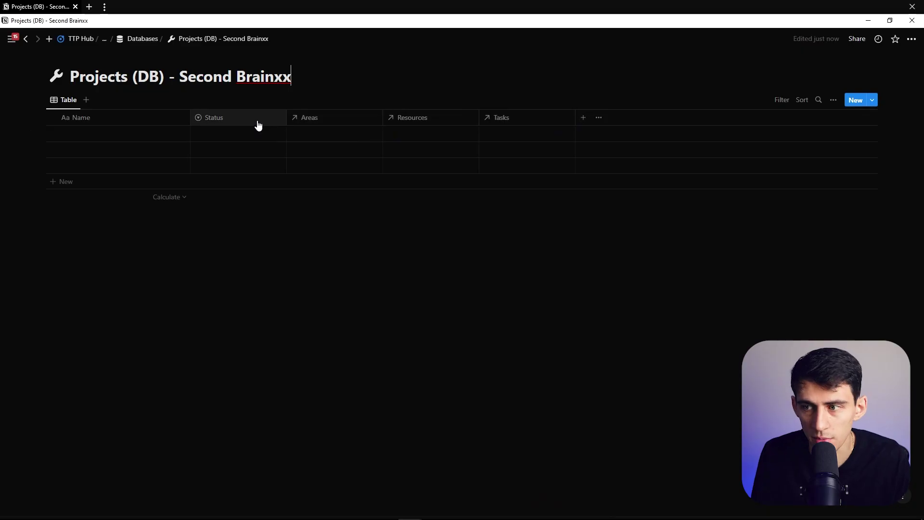
Add a Person property named Assigned To and place it before the Status column.
click(584, 118)
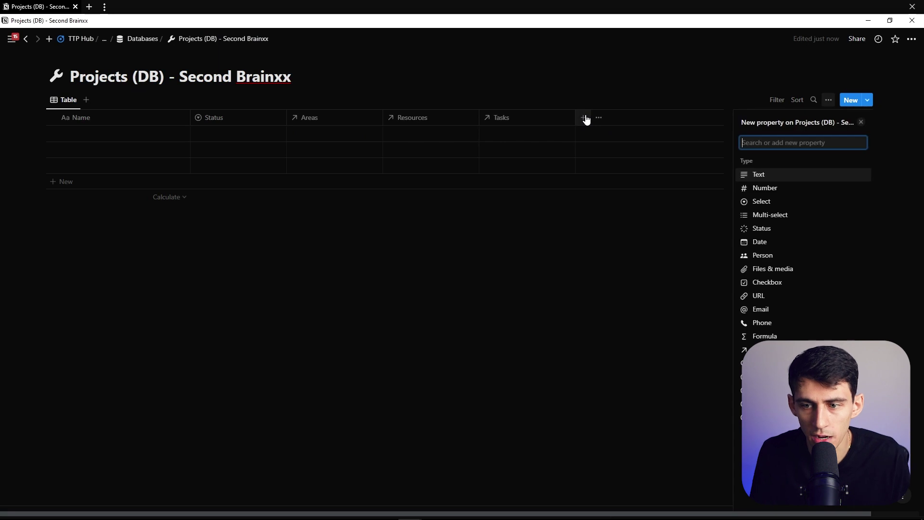
click(780, 260)
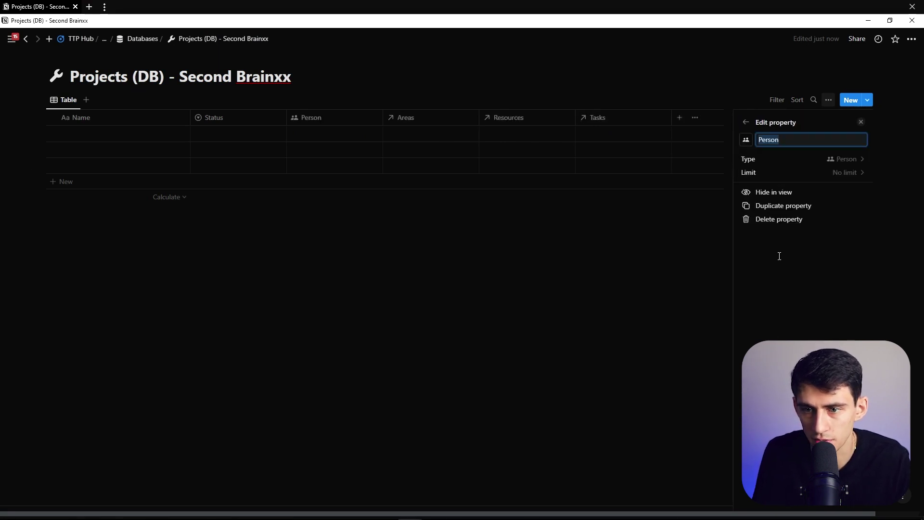
text(Assigned To)
drag(324, 119, 285, 119)
Duplicate the Assigned To property and rename the copy Project Manager.
click(267, 119)
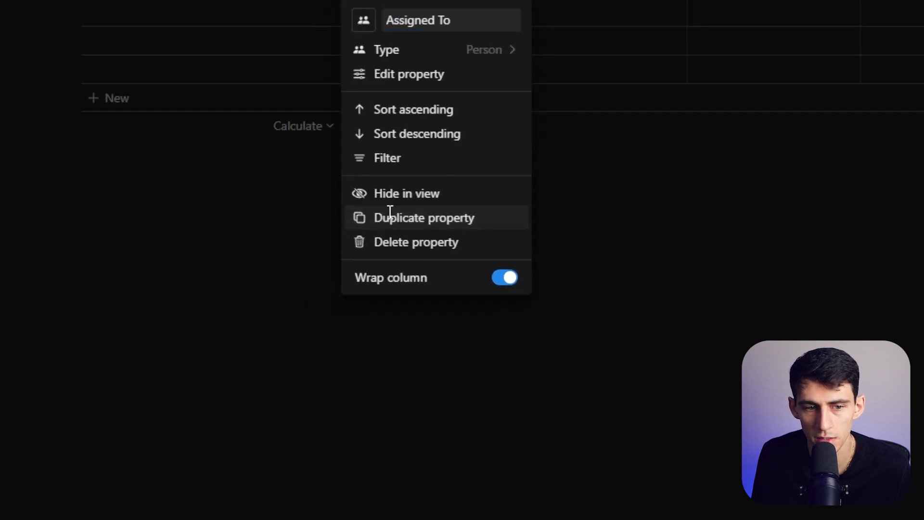
click(391, 219)
click(572, 212)
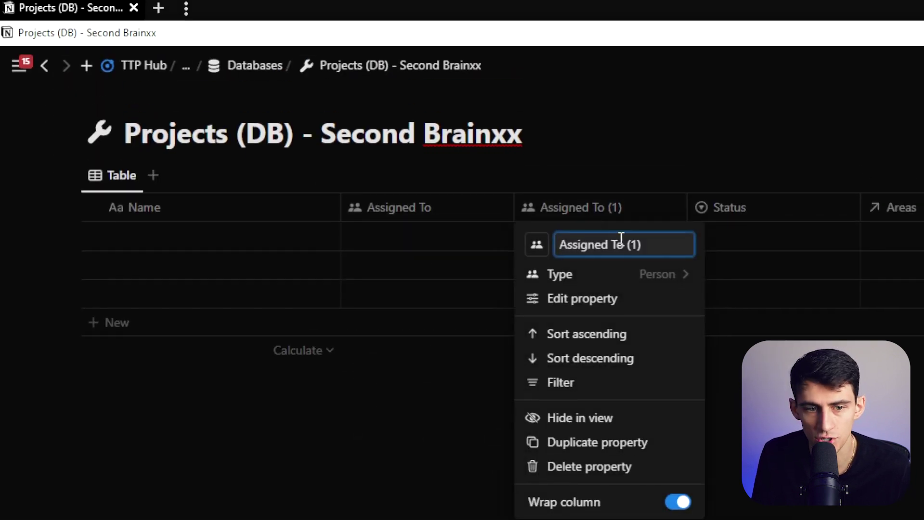
key(ctrl+a)
text(Project Manager)
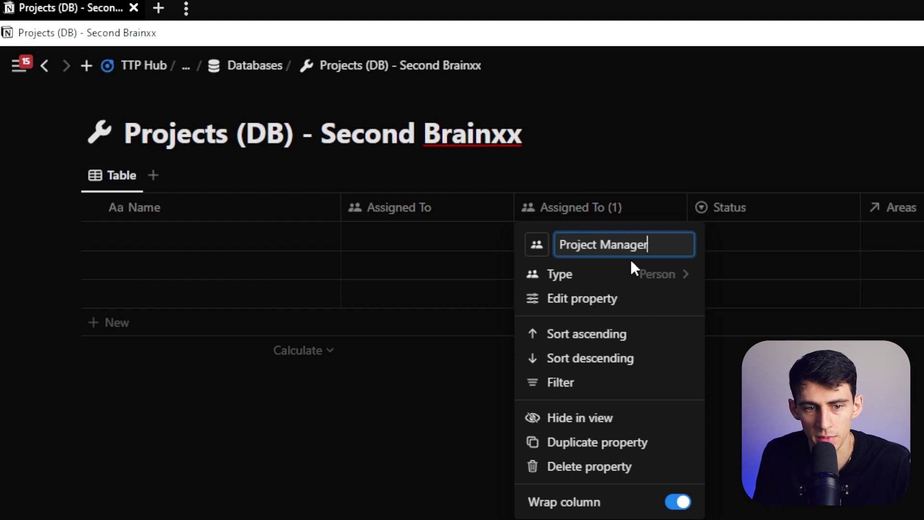
key(Return)
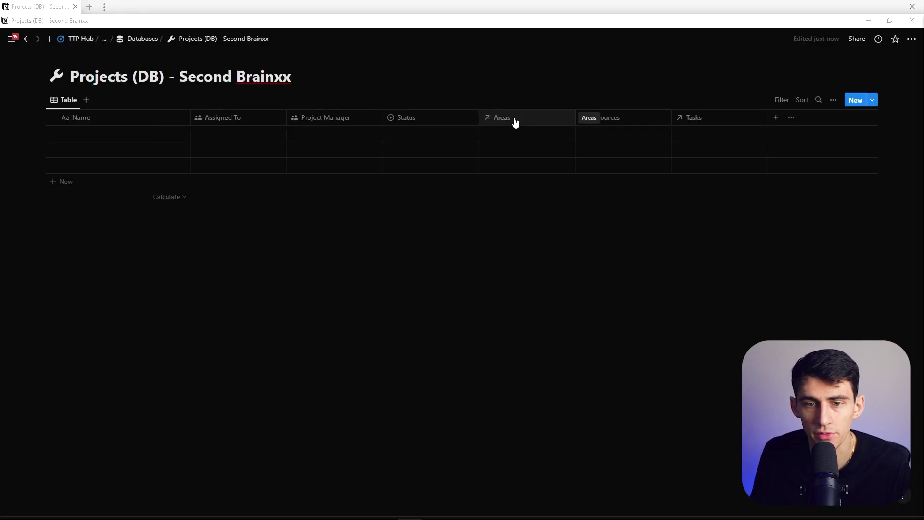
Change the Areas property's icon to the stacked layers icon.
click(514, 123)
click(514, 167)
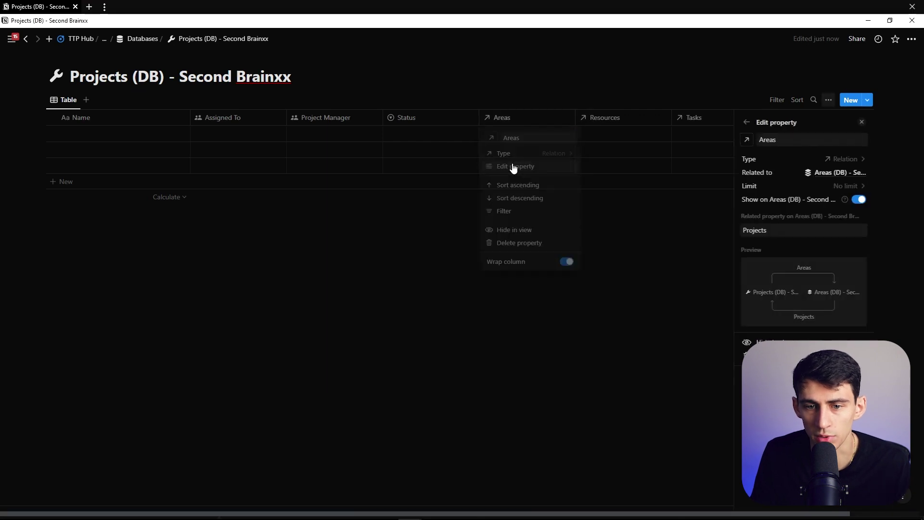
click(746, 140)
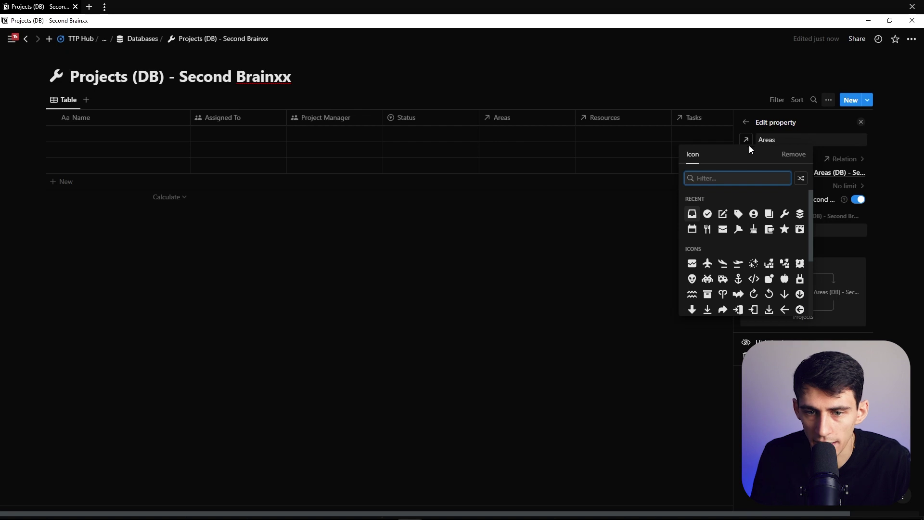
click(800, 213)
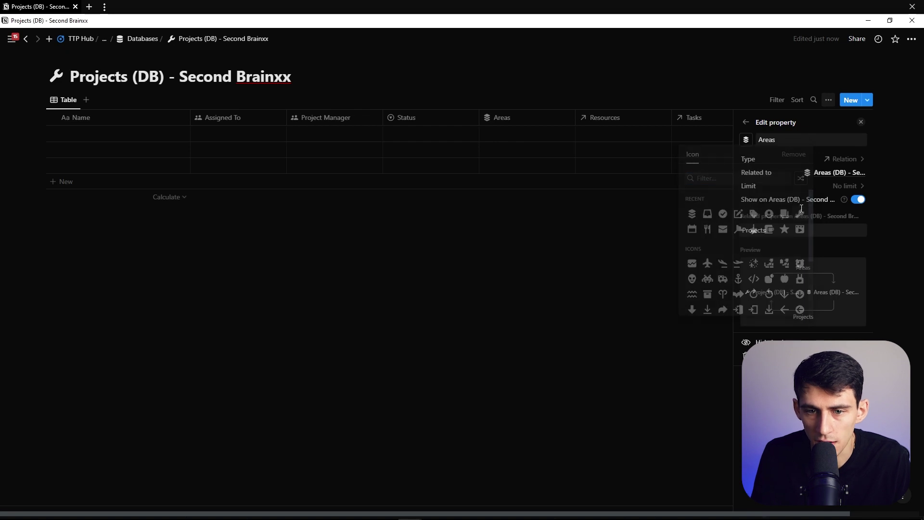
Change the Resources property's icon to a page icon.
click(589, 119)
click(600, 167)
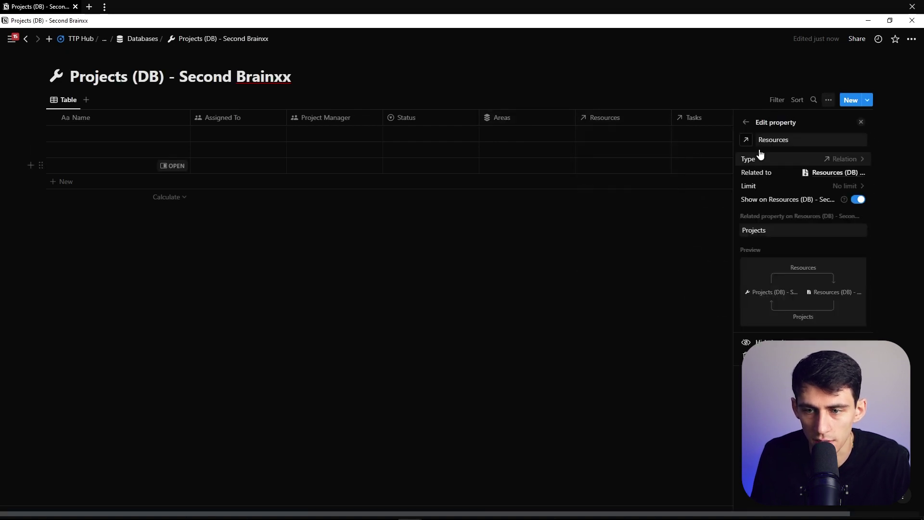
click(746, 140)
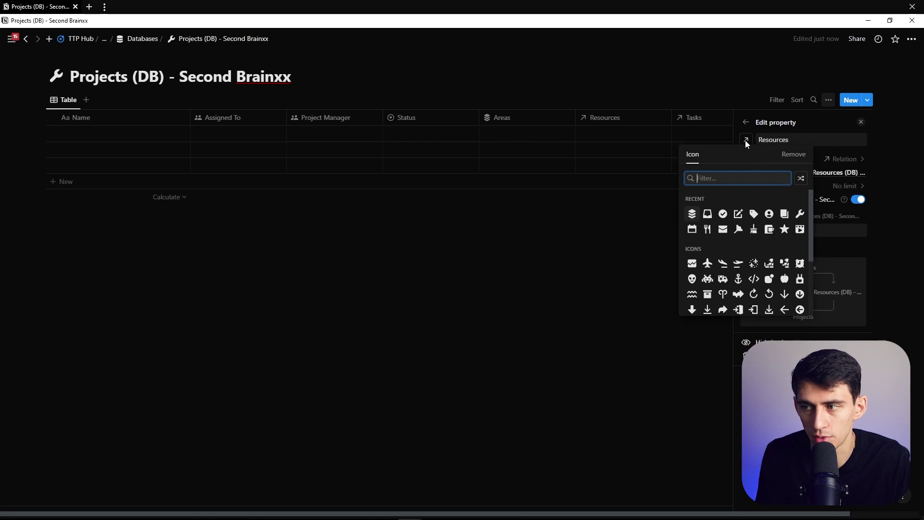
text(page)
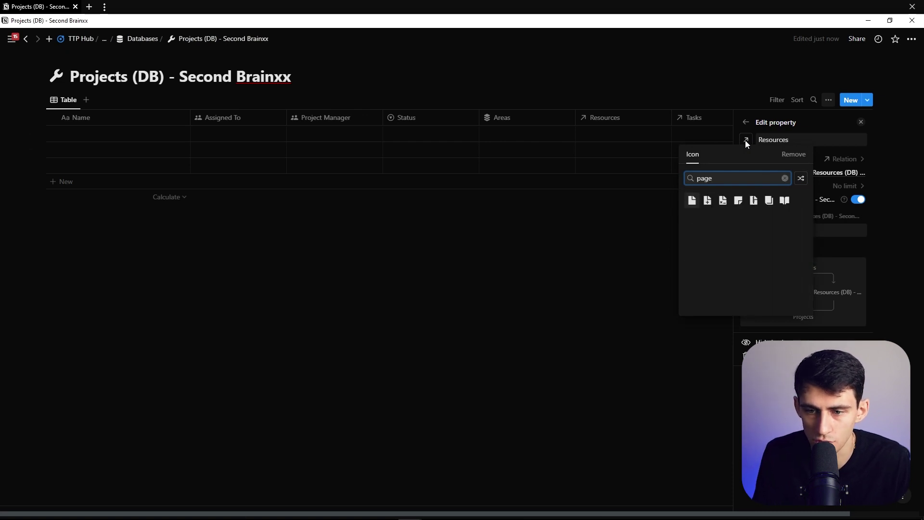
key(Return)
Change the Tasks property's icon to the circled checkmark.
click(681, 118)
click(717, 165)
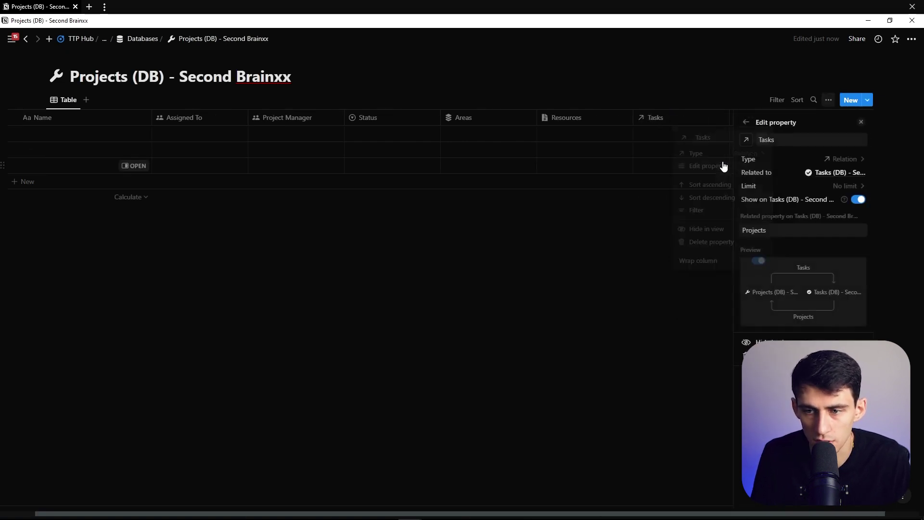
click(745, 141)
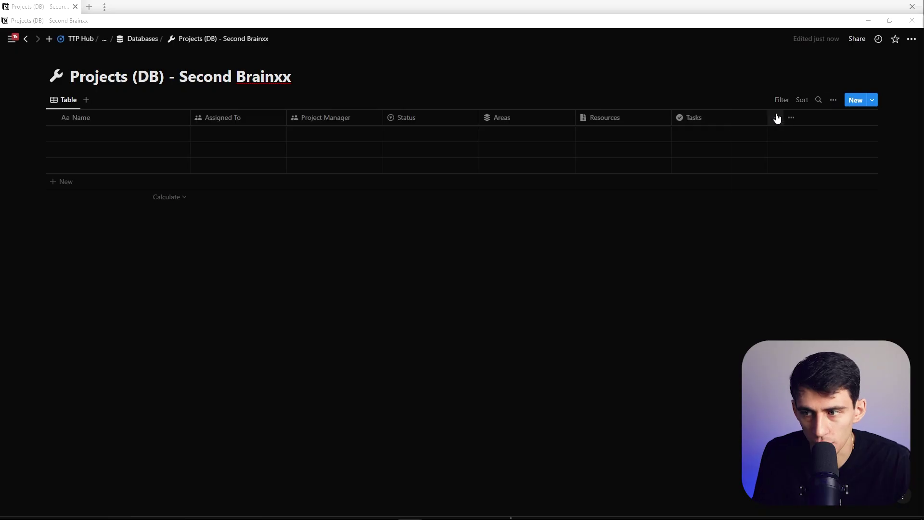
Start a new relation property linked to the Tags (DB) - Second Brainxx database.
click(775, 117)
text(re)
key(Return)
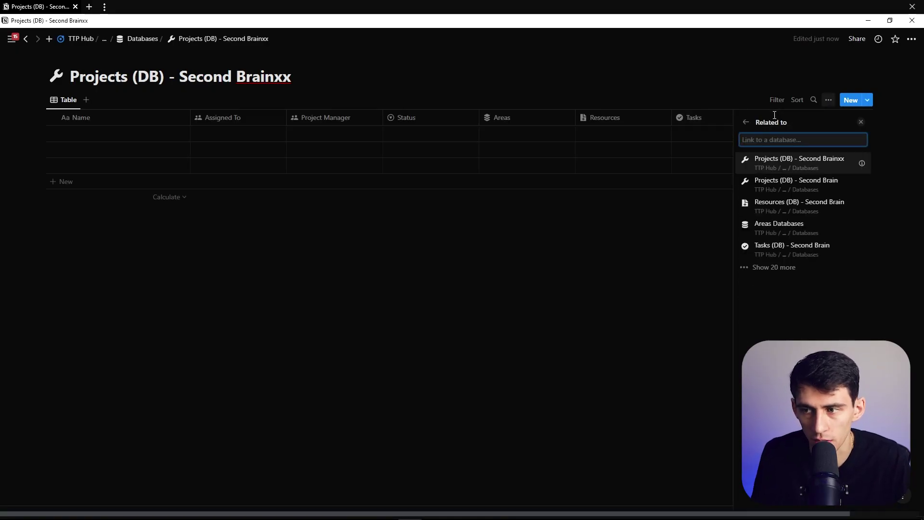
text(tags)
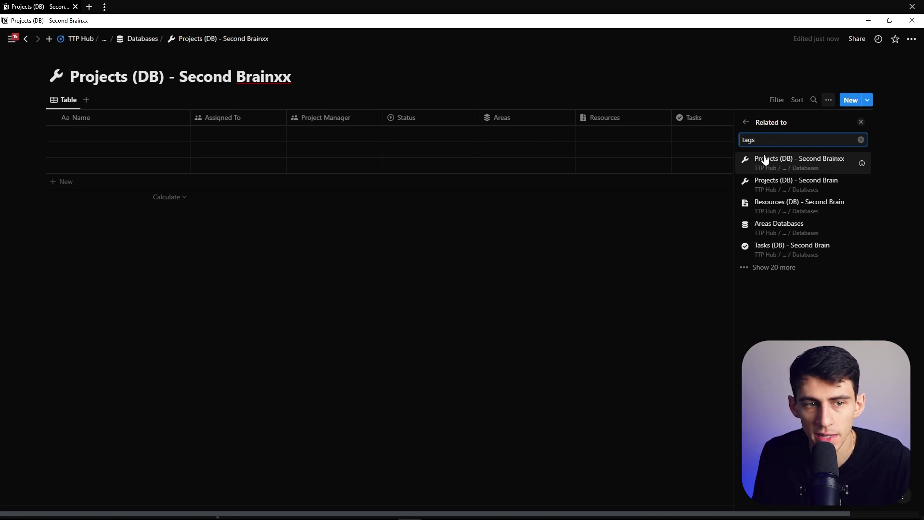
click(765, 160)
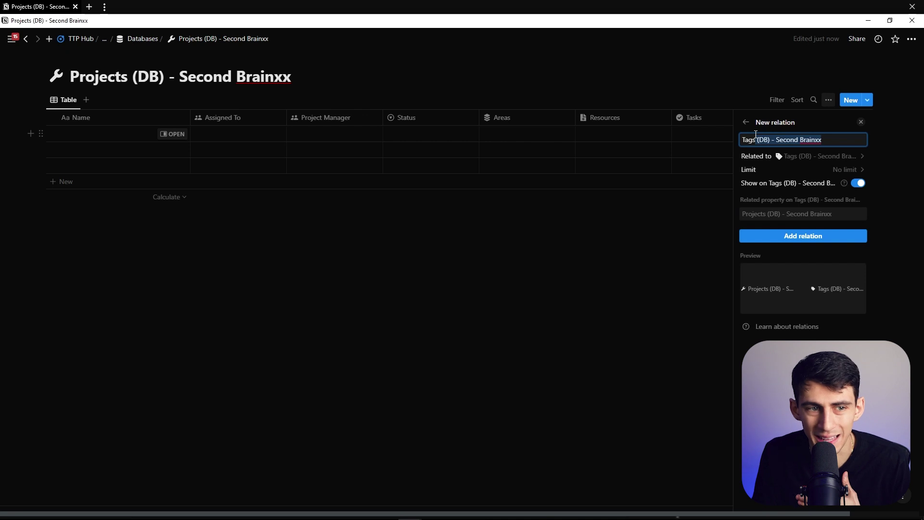
Open the Databases page in a new tab and review its list of core databases.
ctrl+click(149, 40)
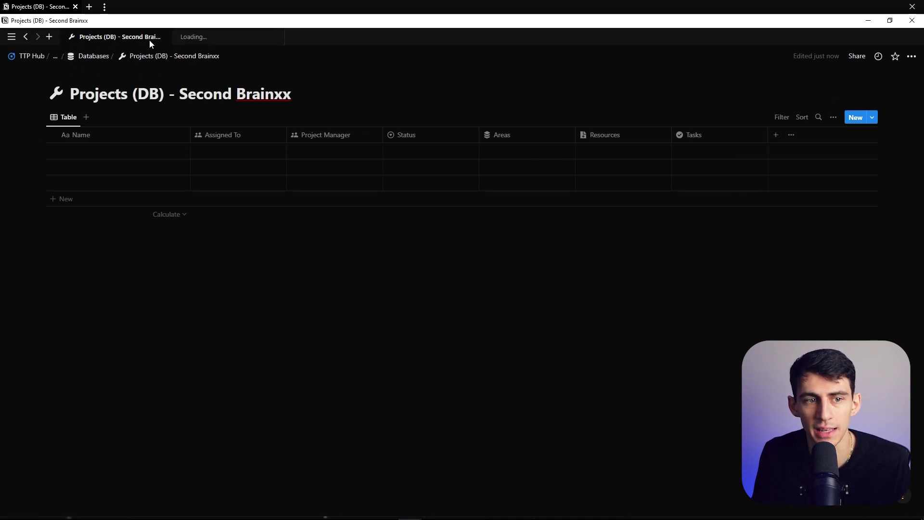
click(207, 36)
scroll(324, 248, down, 2)
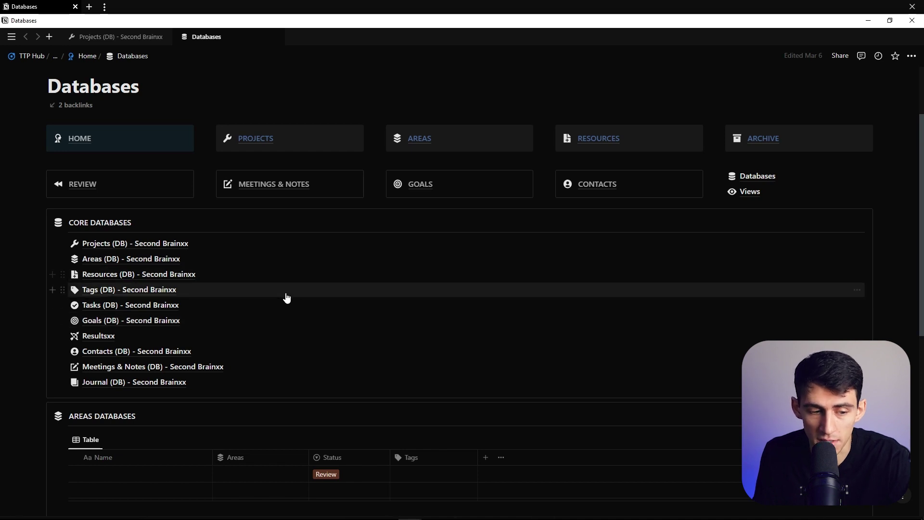
Back in the Projects database, add the relation to the tags database as Tags, with Projects as the related property's name.
click(132, 40)
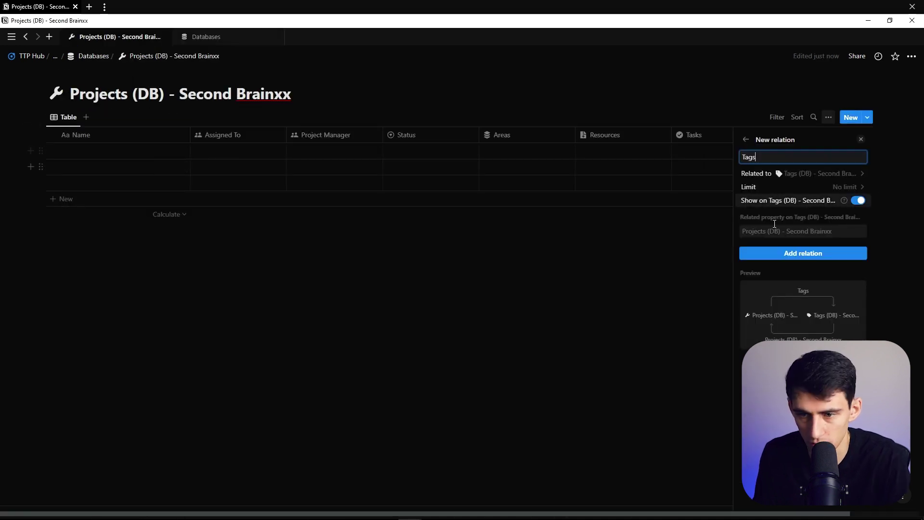
click(769, 234)
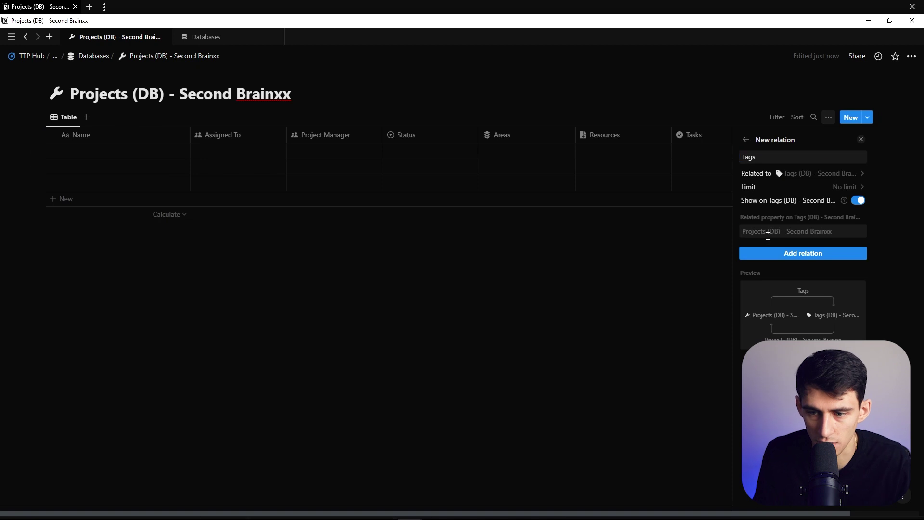
text(Projects)
click(797, 253)
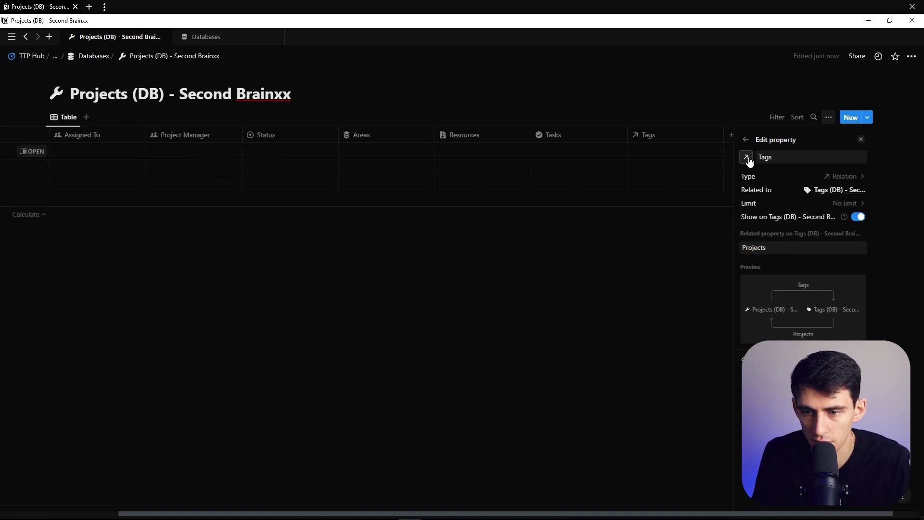
Change the Tags property's icon to the tag icon and close the property settings.
click(747, 157)
text(tag)
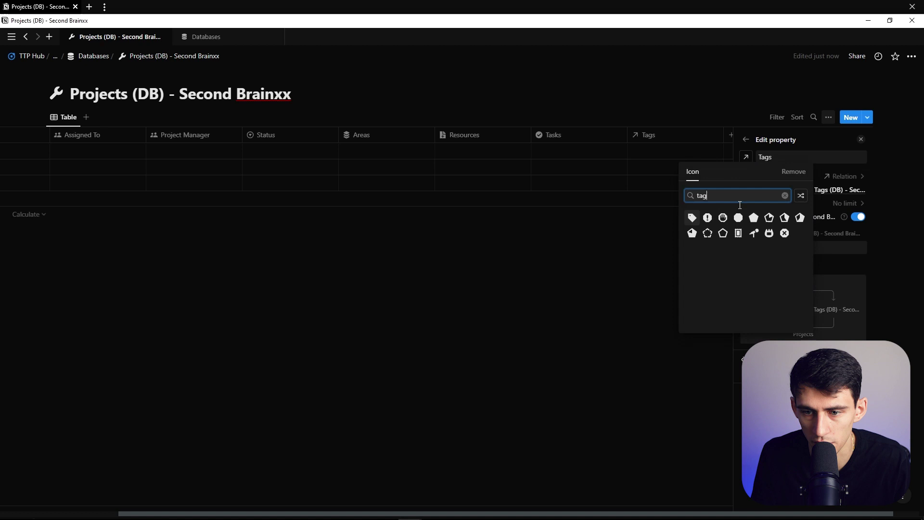
click(693, 217)
click(716, 198)
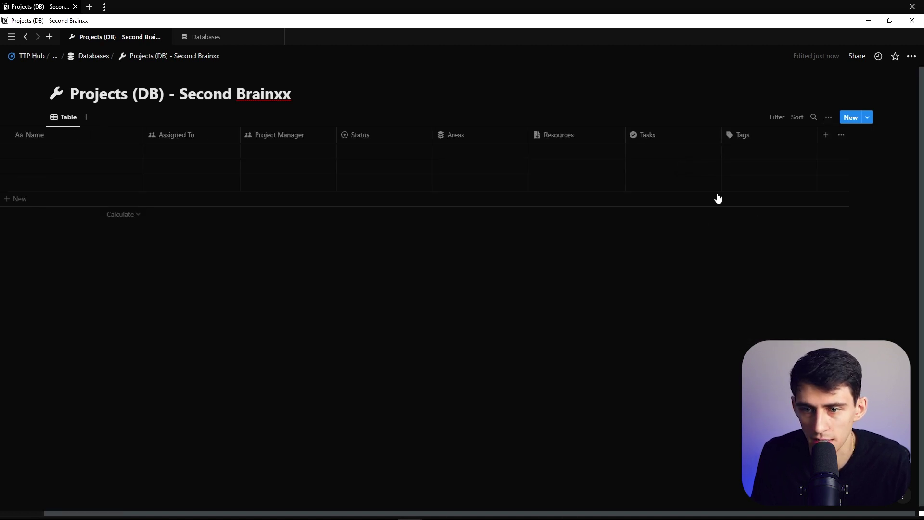
Start a new relation property linked to the Goals (DB) - Second Brainxx database.
click(825, 135)
text(re)
click(763, 192)
text(g)
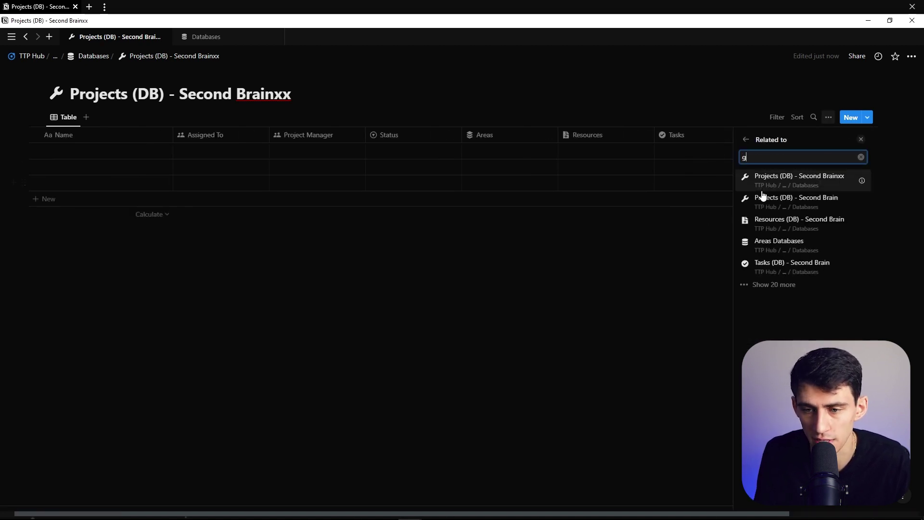
text(oals)
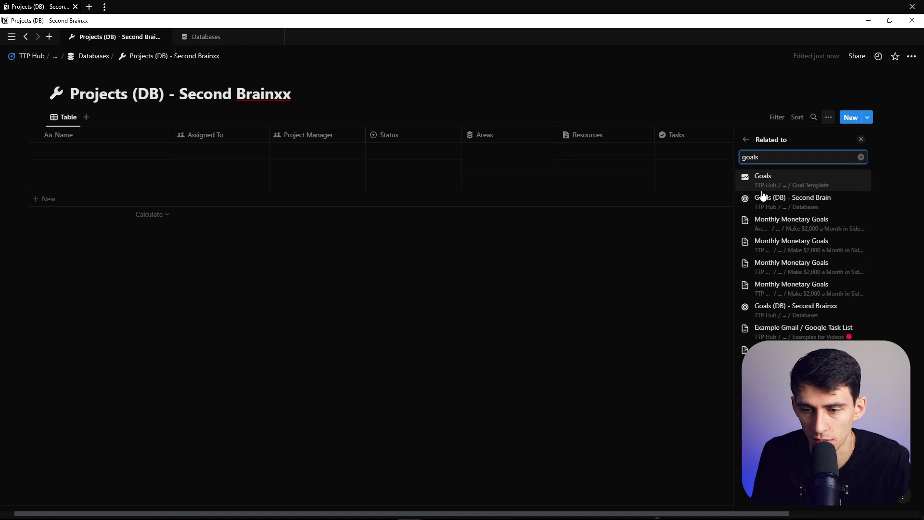
text( (DB) - Second Brainxx)
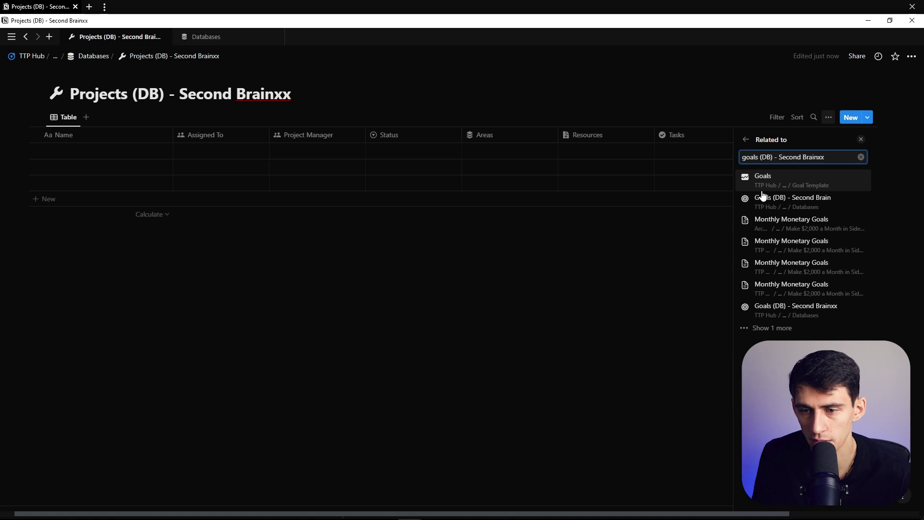
click(763, 194)
Name the relation Goals, name its related property Projects, and add the relation.
text(Goals)
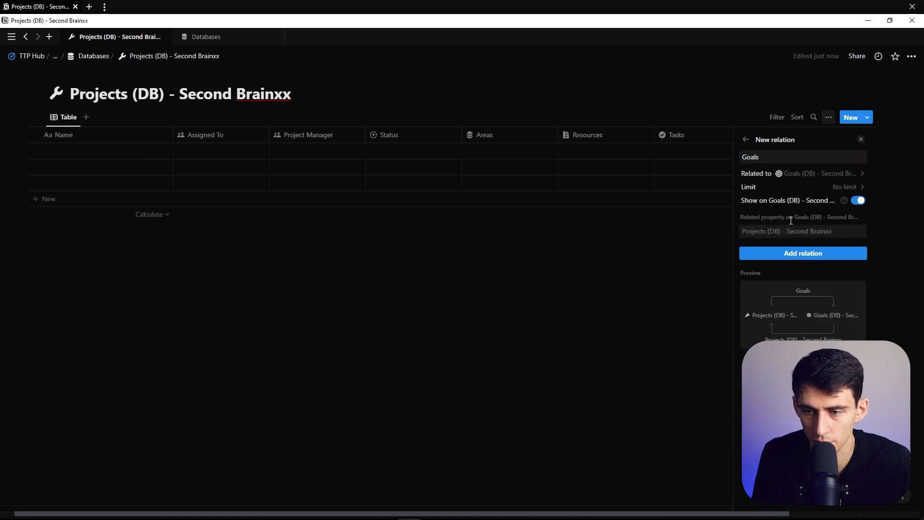
click(752, 229)
text(Projects)
key(Return)
Change the Goals property's icon to the target icon and close the property settings.
click(746, 157)
text(goal)
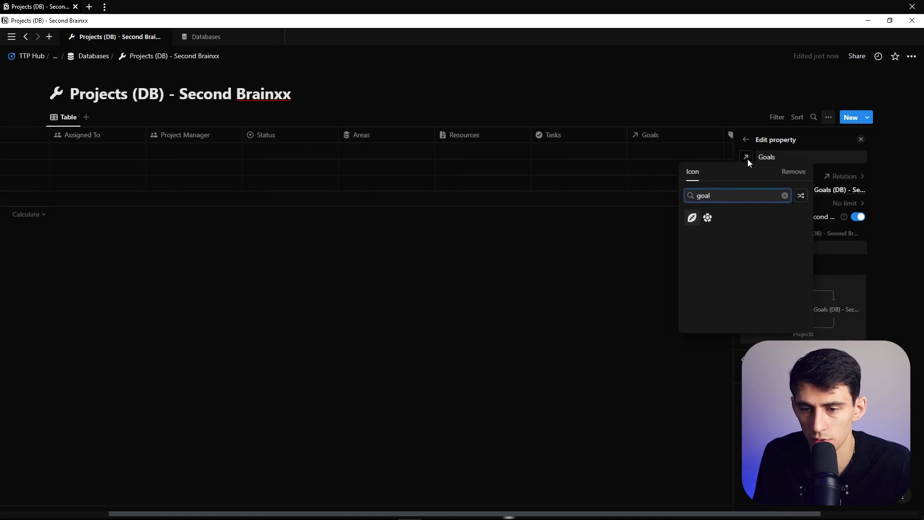
key(ctrl+BackSpace)
text(target)
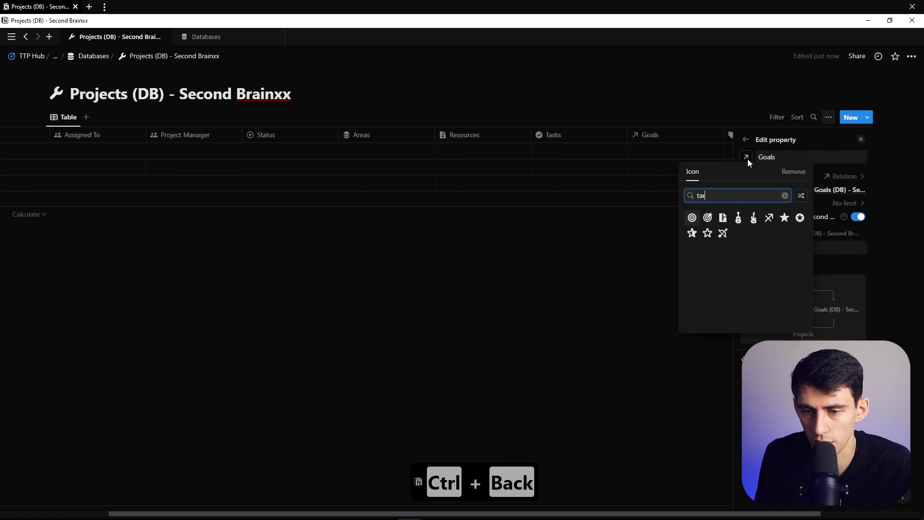
click(693, 219)
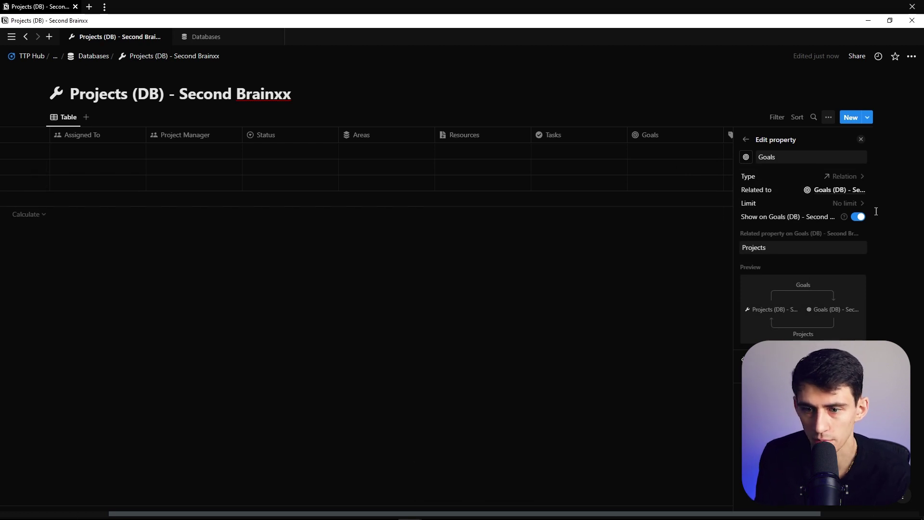
click(666, 281)
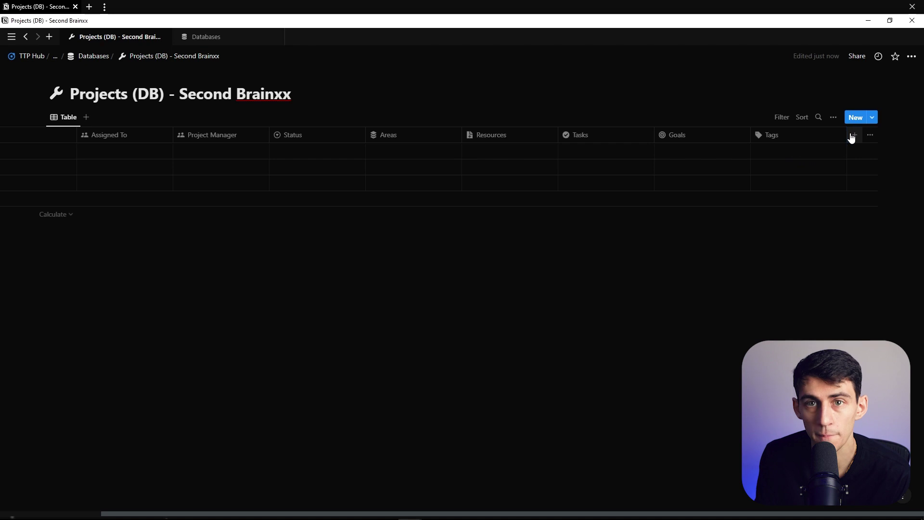
Add a select property named Project Status and review the options of the existing Status property.
click(851, 138)
text(sel)
key(ctrl+BackSpace)
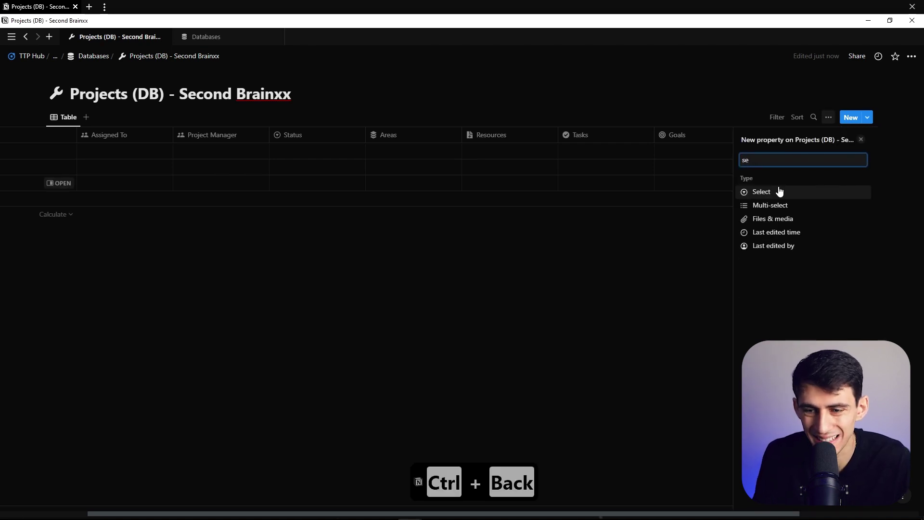
click(777, 190)
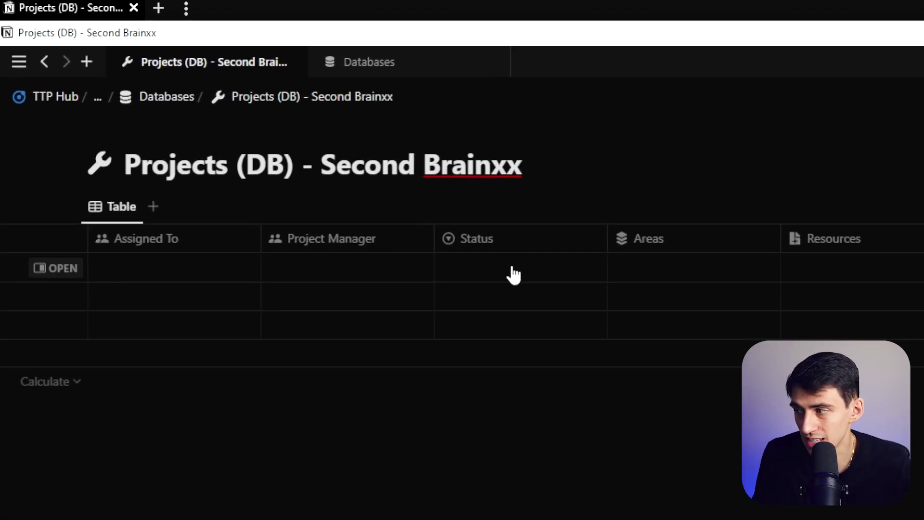
click(505, 273)
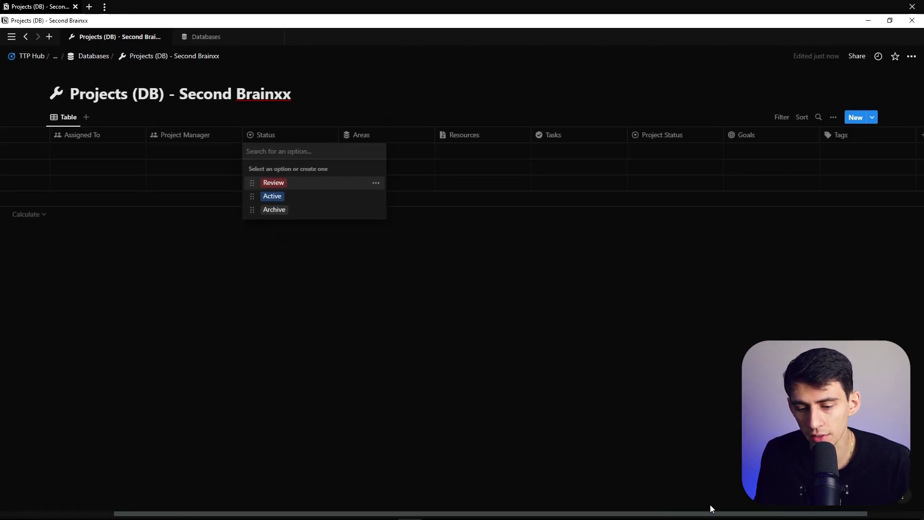
key(Escape)
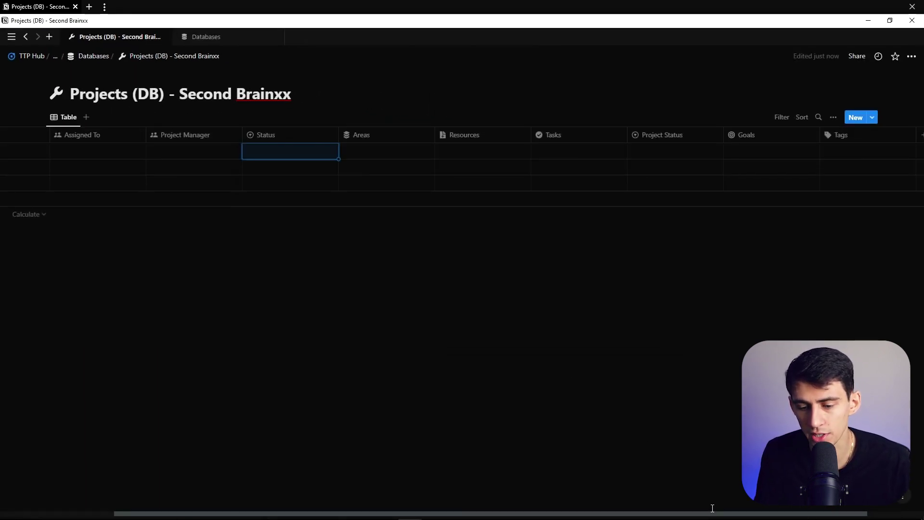
Add another select property and try to name it Project Status.
drag(711, 508, 768, 507)
click(857, 137)
text(se)
click(769, 190)
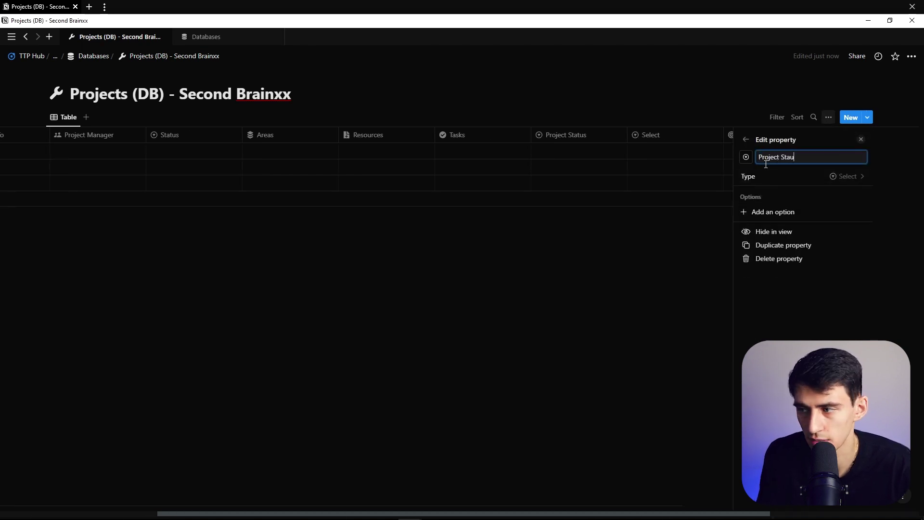
text(Project Status)
key(Escape)
Create the options Not Started, In Progress, Completed and On Hold in the first row's Project Status cell.
click(814, 154)
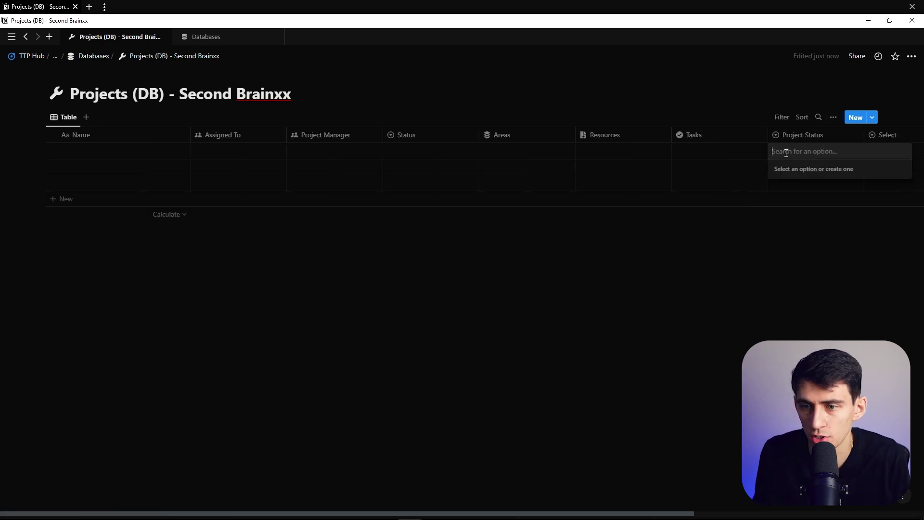
text(Not Started)
key(Return)
text(In Progress)
key(Return)
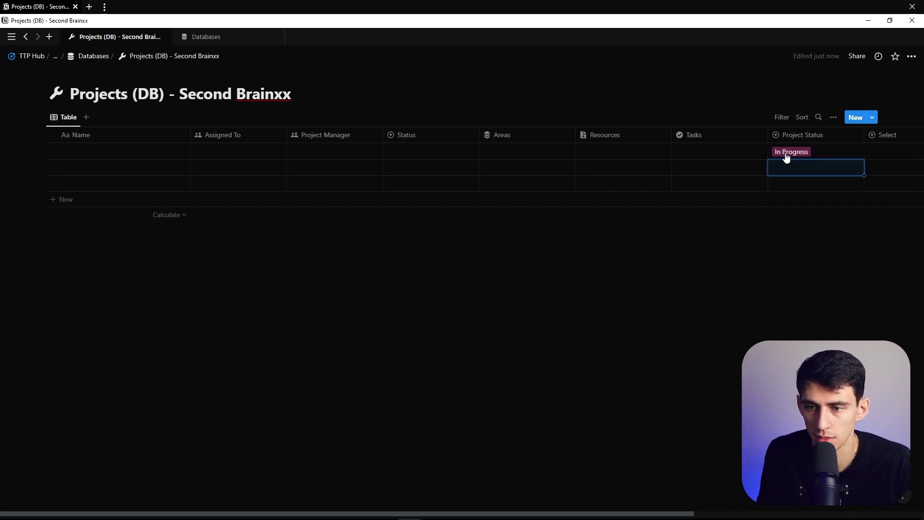
click(787, 154)
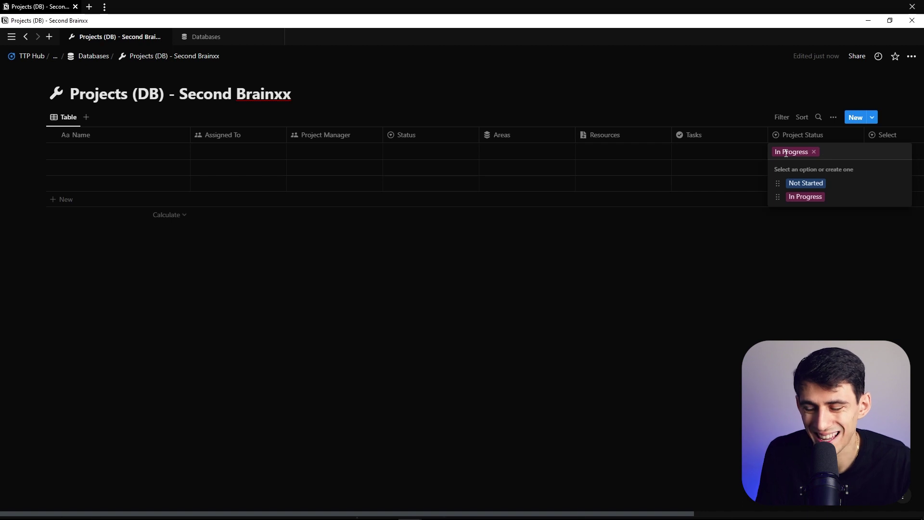
text(Completed)
key(Return)
text(On Hold)
key(Return)
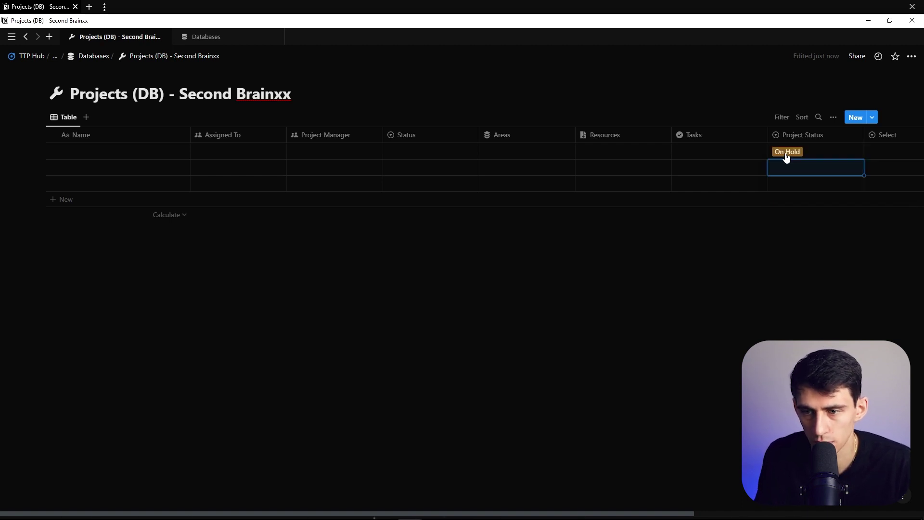
Set the Completed option's color to blue and change the colors of the In Progress and Not Started options.
click(787, 158)
click(901, 211)
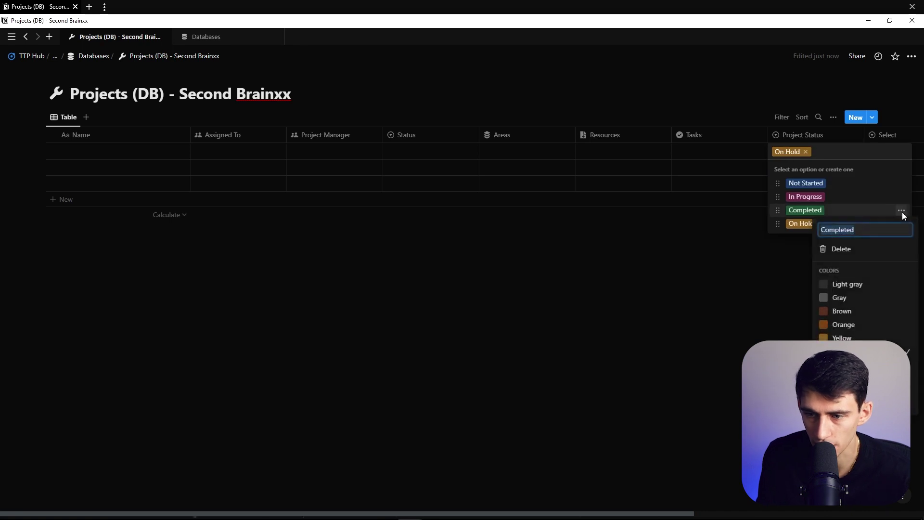
click(855, 198)
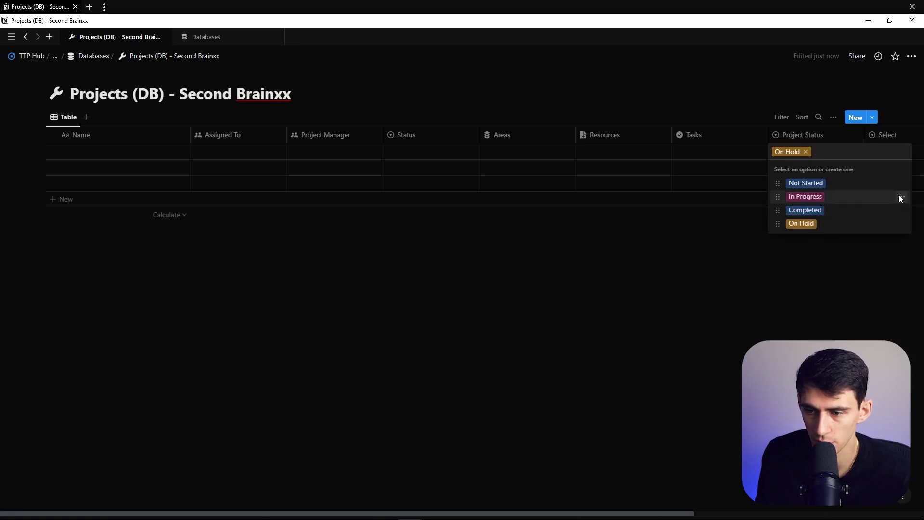
click(901, 197)
click(848, 338)
click(902, 183)
click(839, 260)
key(Escape)
key(Escape)
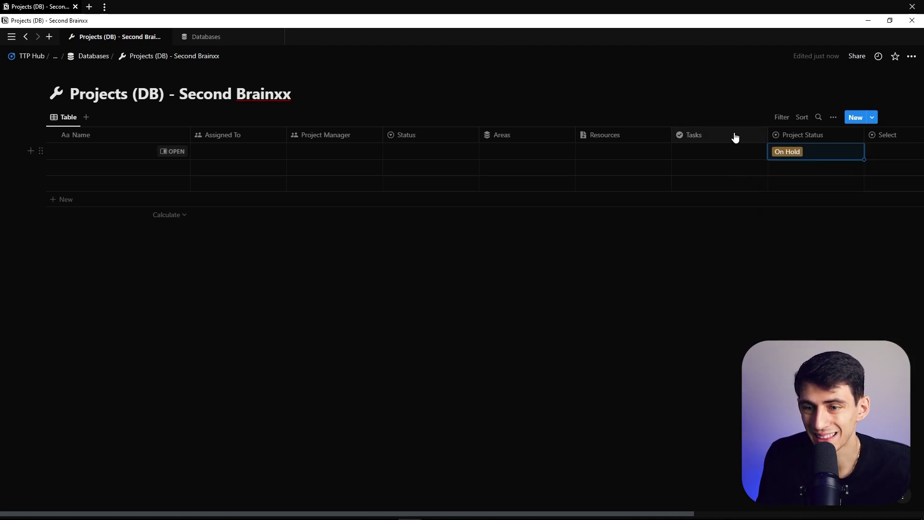
Add a formula property named Progress Bar to the Projects database.
drag(687, 513, 872, 513)
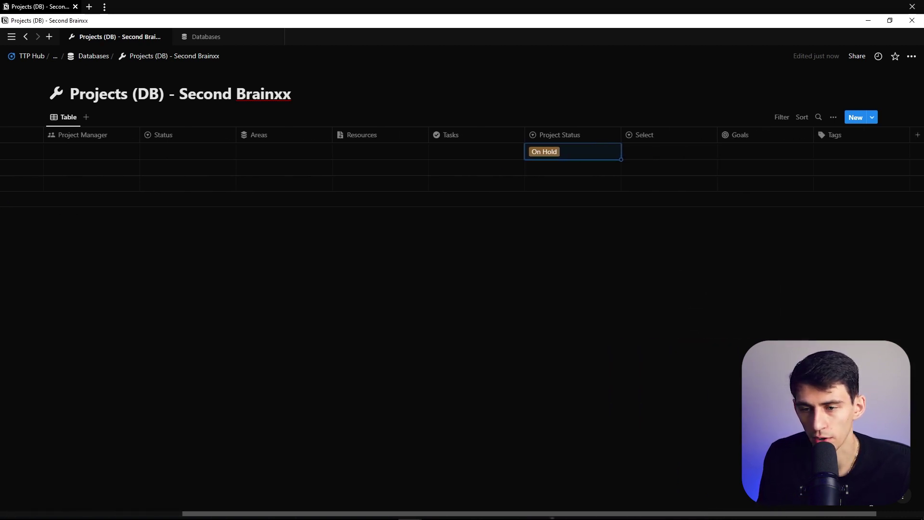
click(916, 136)
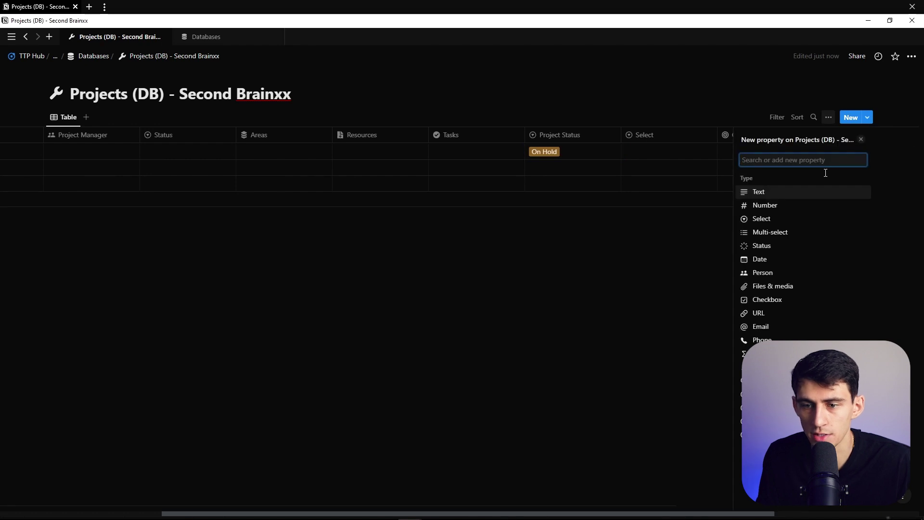
text(fo)
click(775, 192)
text(Progress Bar)
key(Return)
key(Escape)
scroll(290, 376, left, 5)
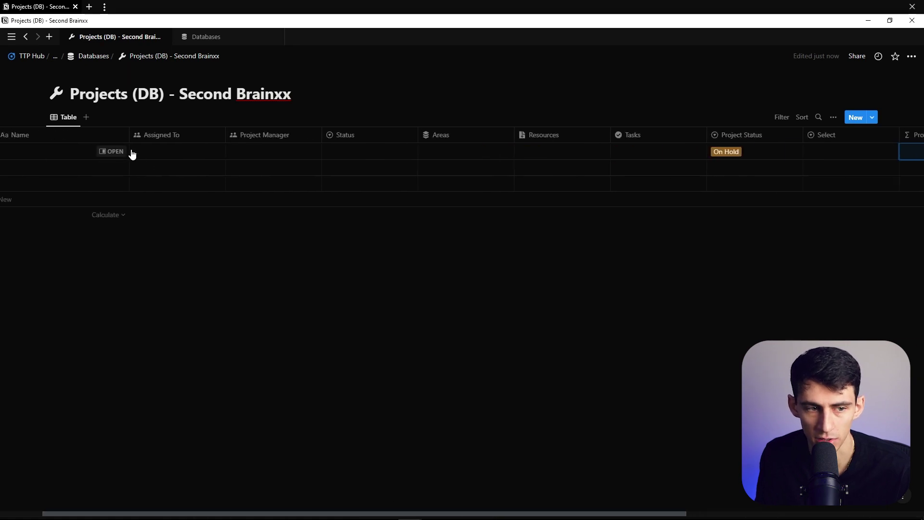
Open the first project's page and add a URL property.
click(111, 152)
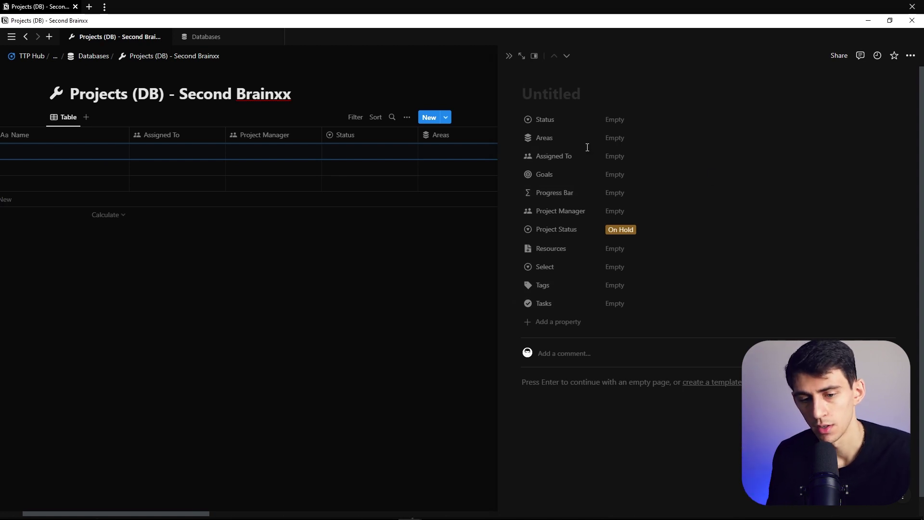
click(565, 323)
text(url)
key(Return)
Add a Files & media property to the project page and change its icon to the picture icon.
click(560, 335)
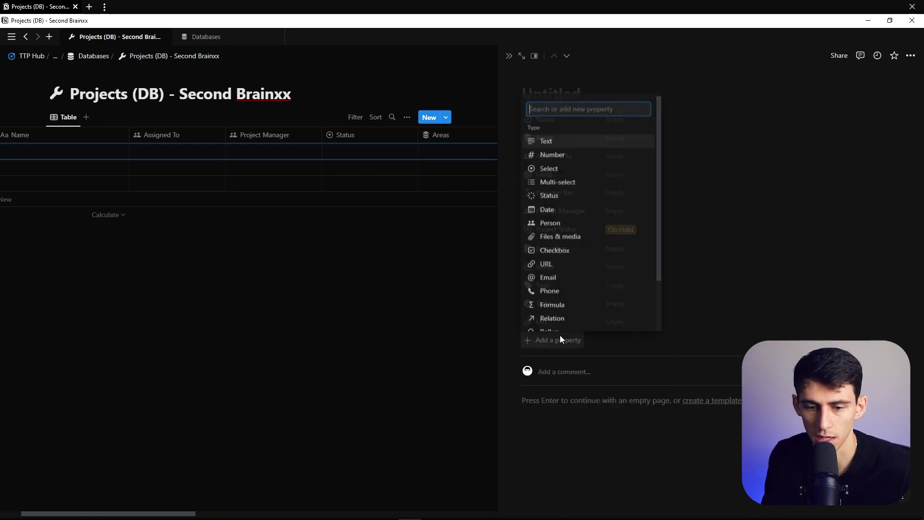
text(file)
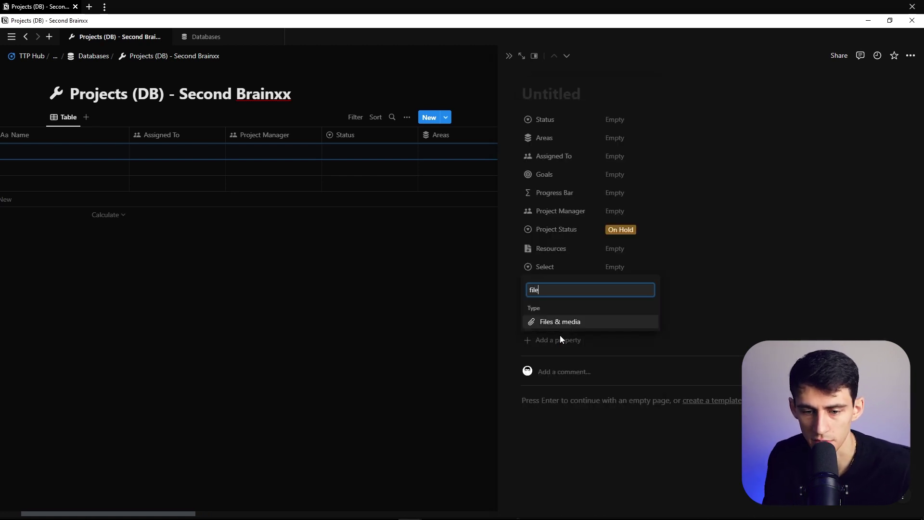
click(553, 322)
click(529, 196)
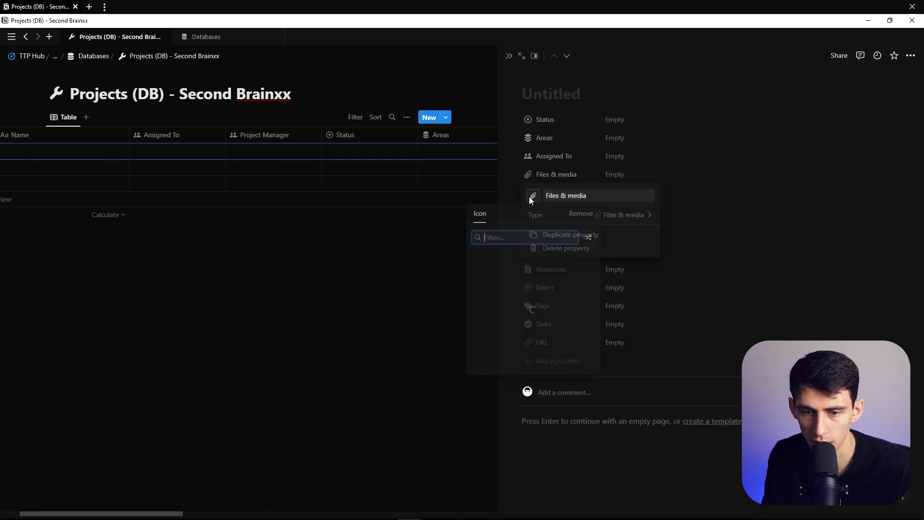
text(pict)
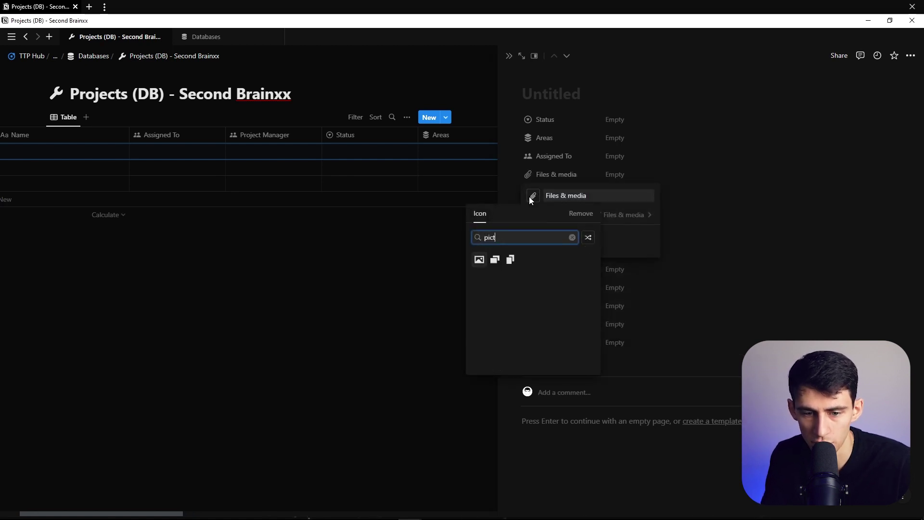
key(Return)
click(547, 139)
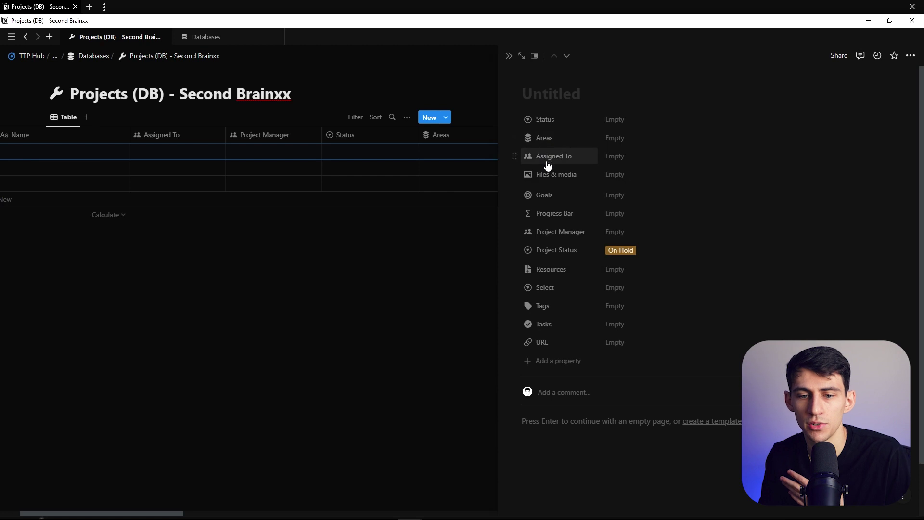
Rename the Files & media property as Cover Image and move it below the URL property.
click(553, 175)
click(564, 192)
text(Cover Image)
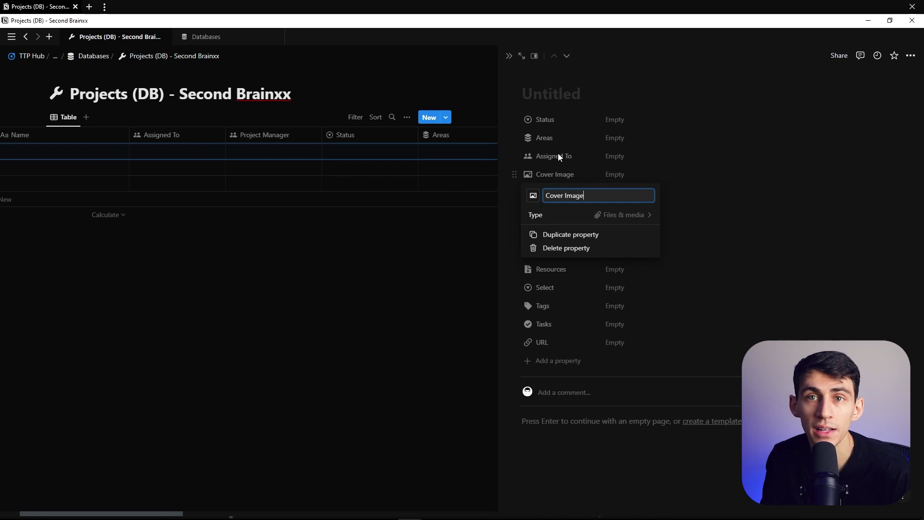
key(Return)
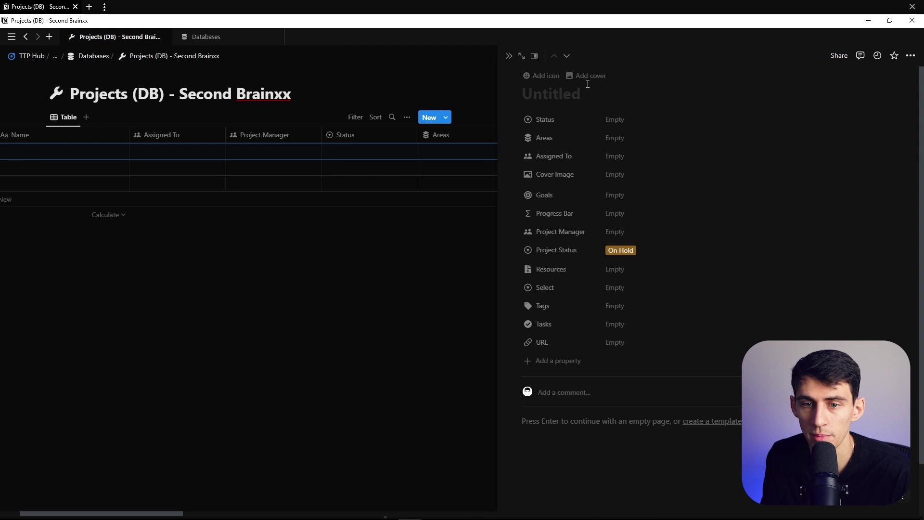
drag(558, 174, 559, 339)
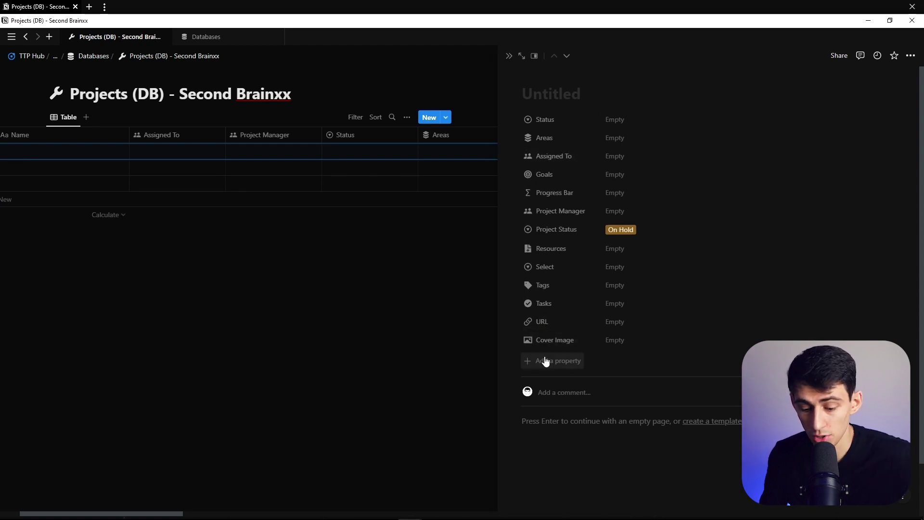
Add another Files & media property, keeping its default name.
click(546, 361)
text(fi)
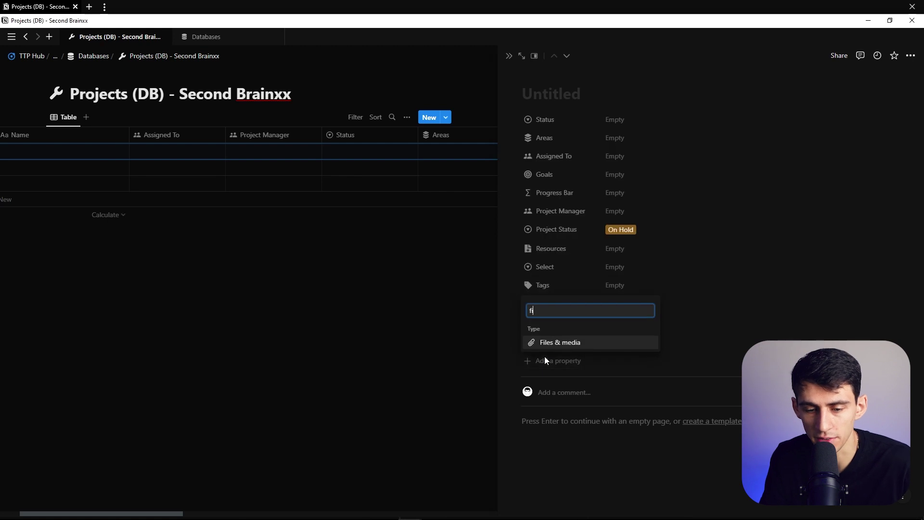
key(Return)
key(Escape)
Add a Date property named Project Timeline to the project page and rearrange the page's properties.
click(551, 381)
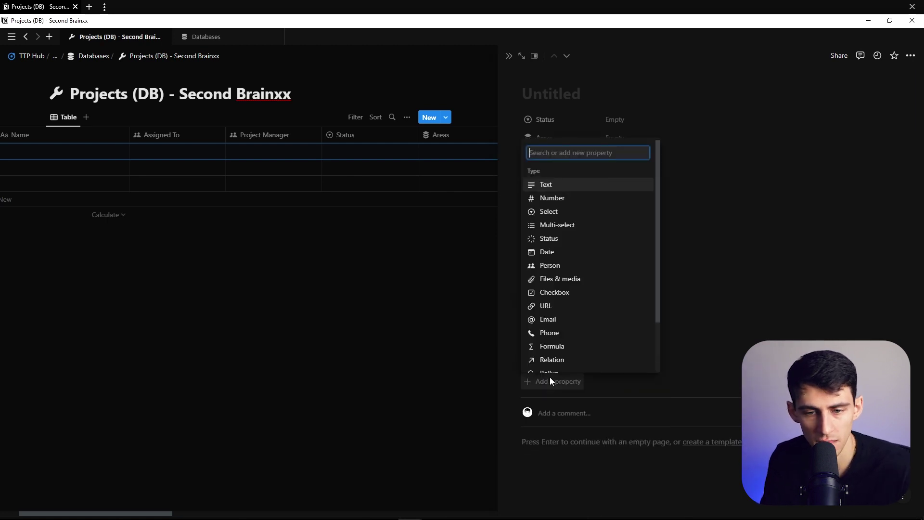
text(date)
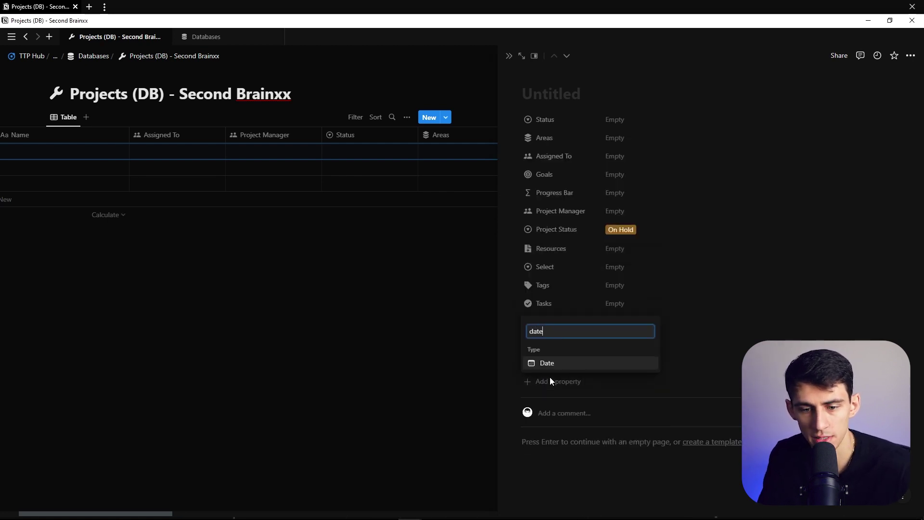
key(Return)
text(Project Timeline)
key(Escape)
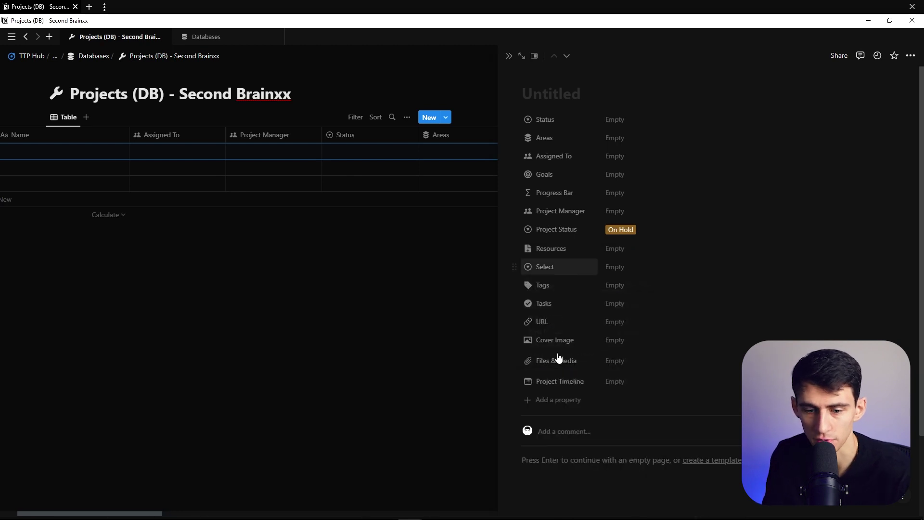
drag(555, 385, 548, 215)
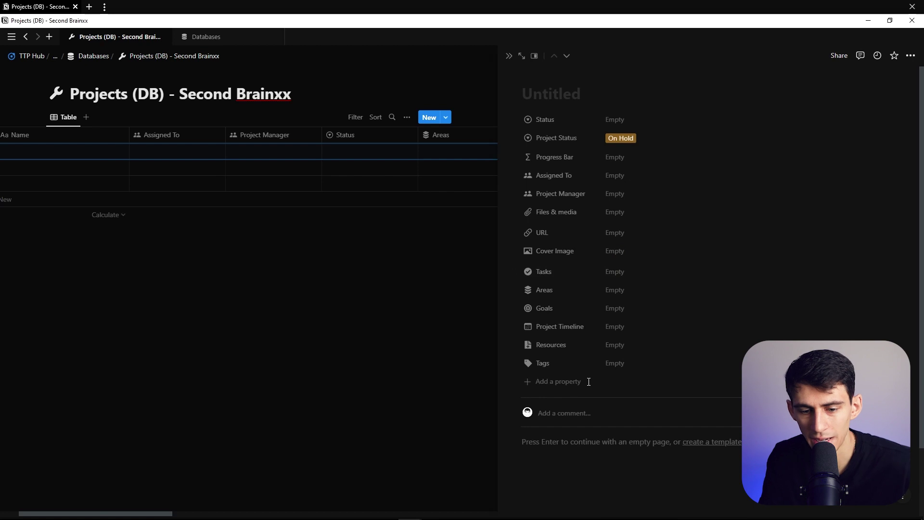
Add a relation named Contacts to Contacts (DB) - Second Brainxx, shown on that database as Projects.
click(582, 381)
key(Return)
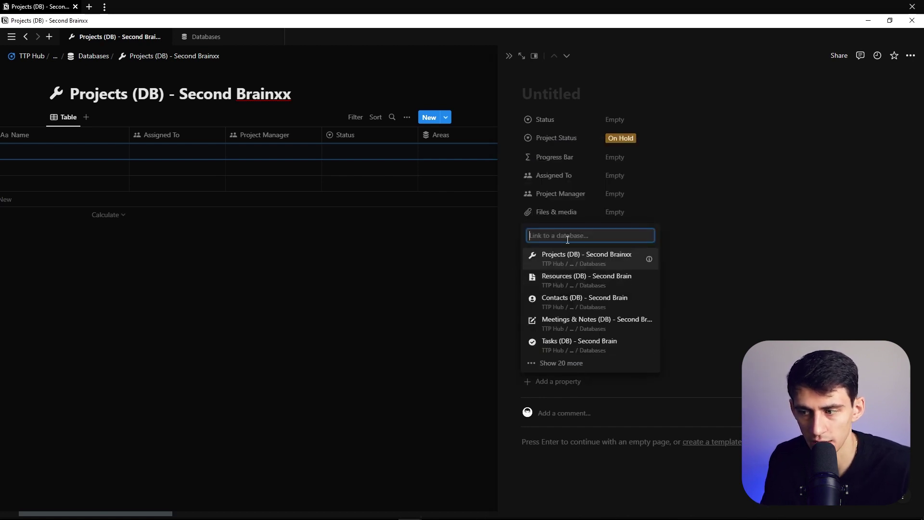
text(contacts)
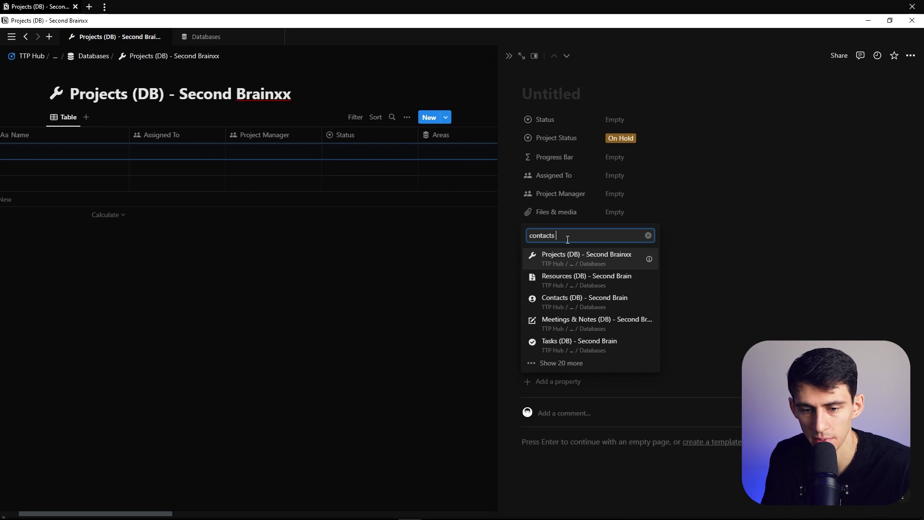
text( (DB) - second brainxx)
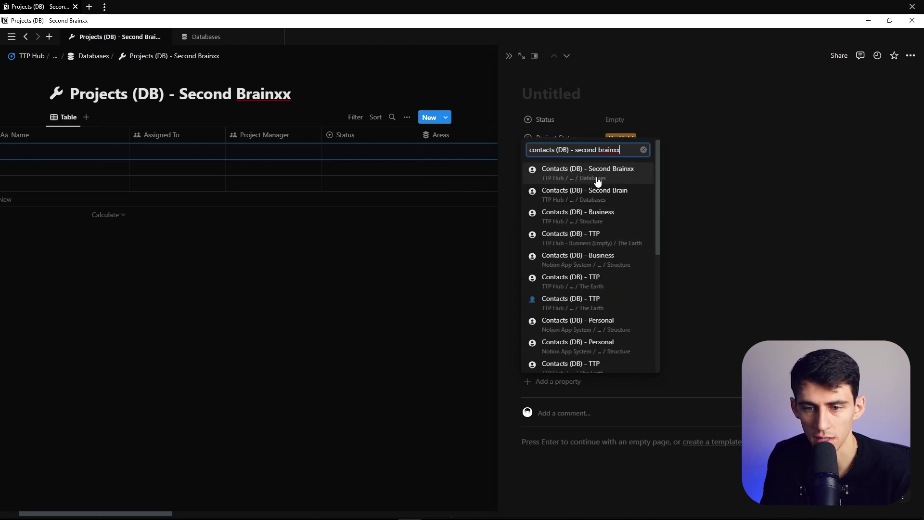
click(596, 173)
click(642, 250)
text(Projects)
click(555, 158)
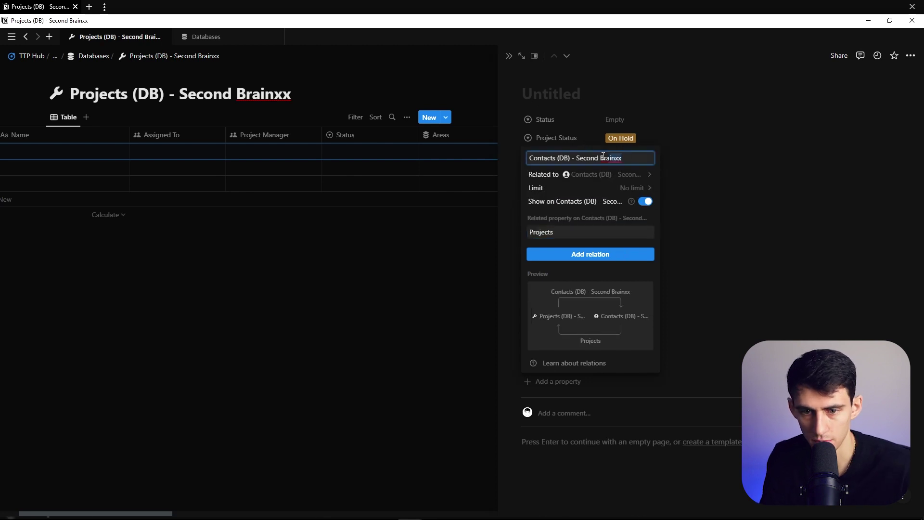
click(571, 255)
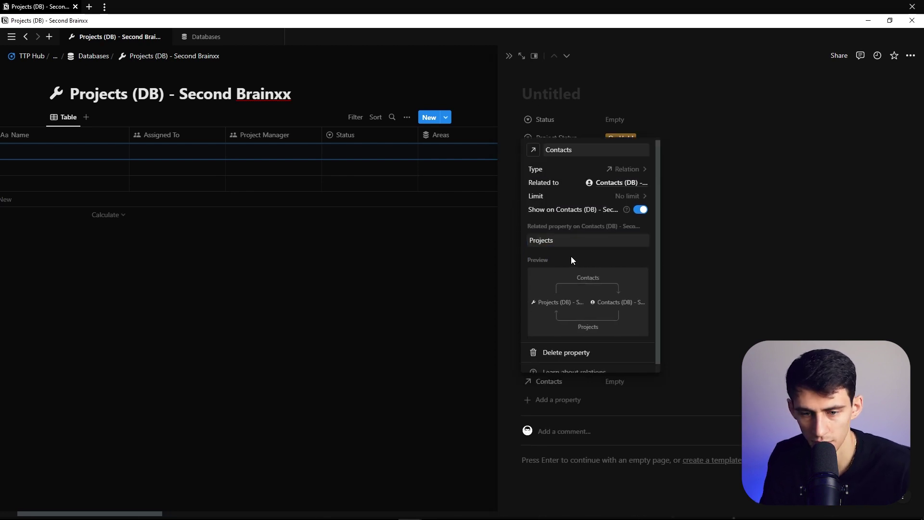
Change the Contacts relation's icon to the contact icon.
click(535, 151)
text(cont)
key(Return)
key(Escape)
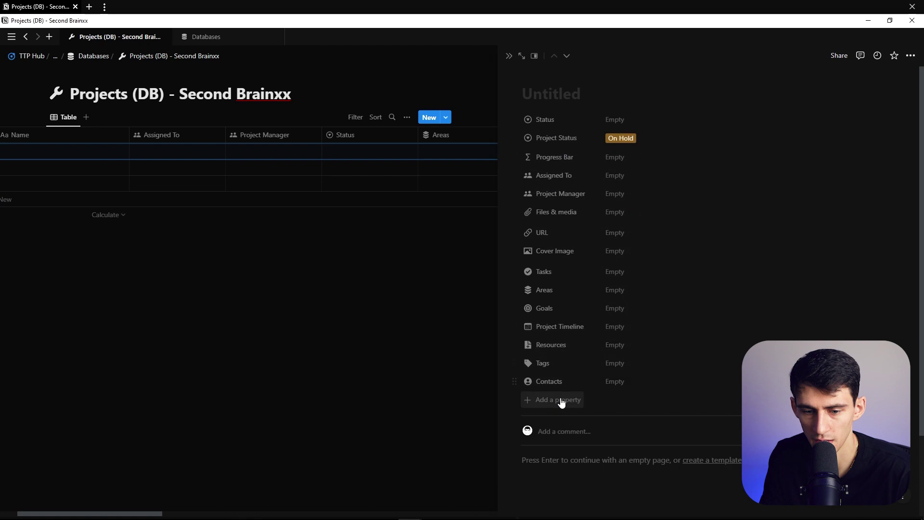
Add a relation named Meetings & Notes to Meetings & Notes (DB) - Second Brainxx, shown on that database as Projects.
click(569, 399)
text(rel)
key(Return)
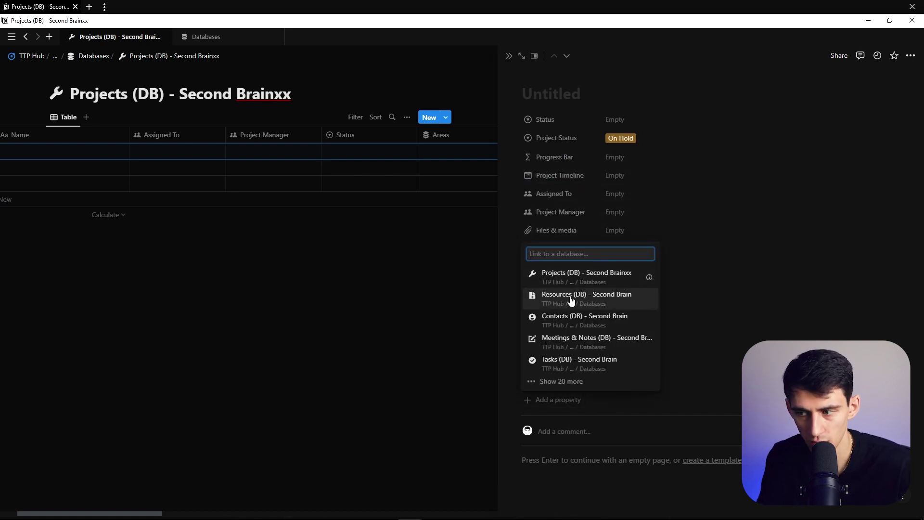
text(Meetings)
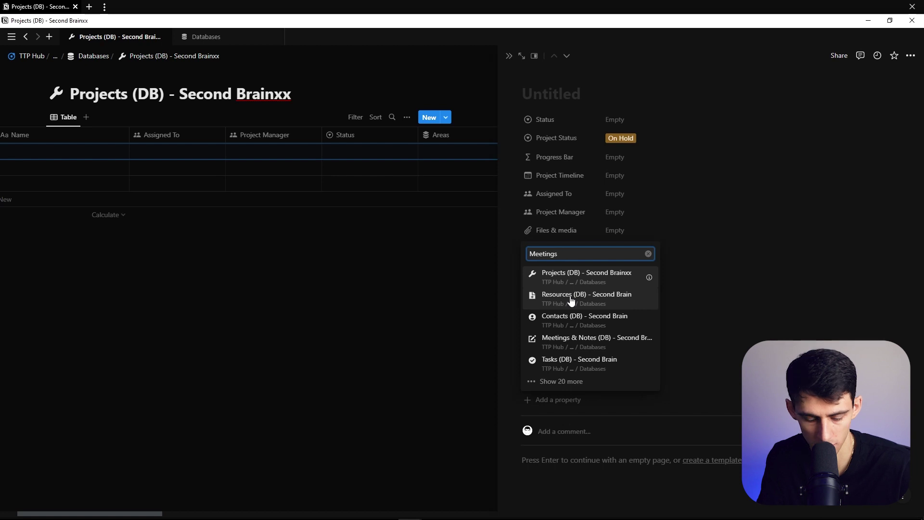
text( & Notes (DB) -)
key(Return)
text(Projects)
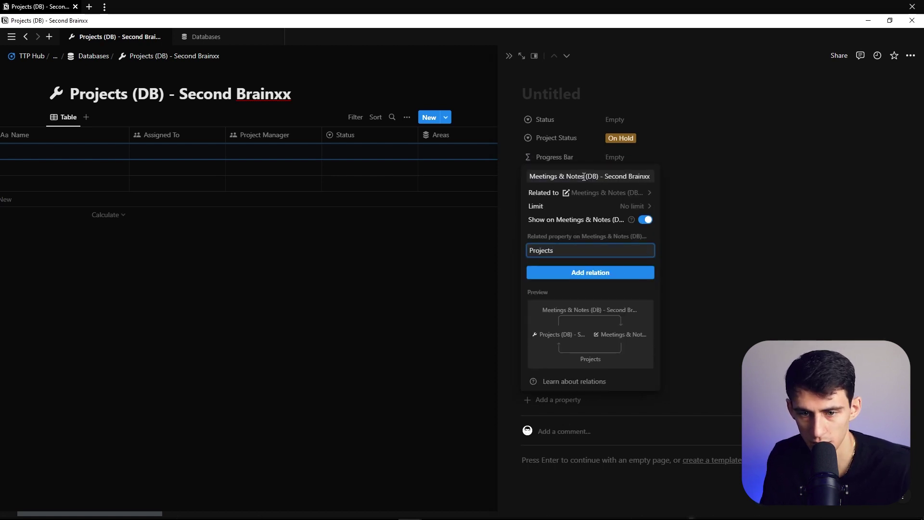
drag(583, 176, 651, 177)
key(BackSpace)
key(Return)
Change the Meetings & Notes relation's icon to the writing pencil icon.
click(533, 167)
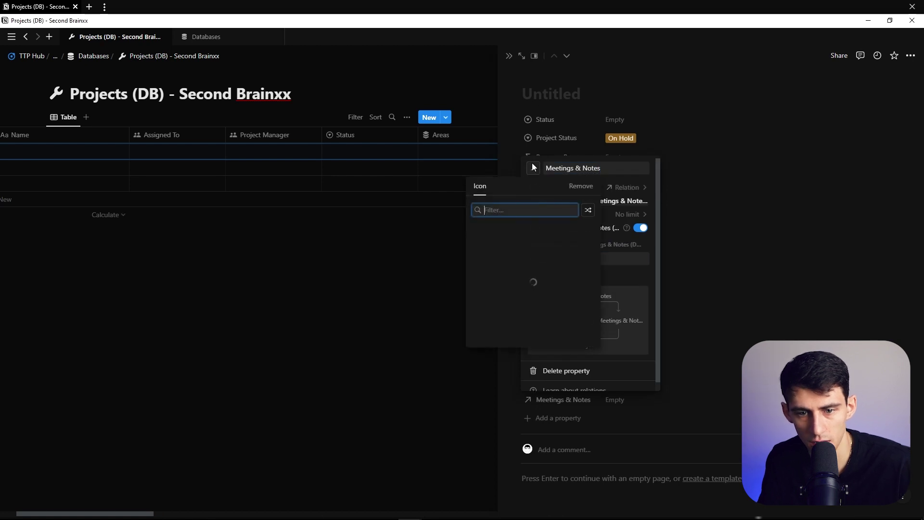
text(write)
click(573, 233)
click(759, 289)
Add a relation named Journal to Journal (DB) - Second Brainxx, shown on that database as Projects.
click(549, 416)
text(re)
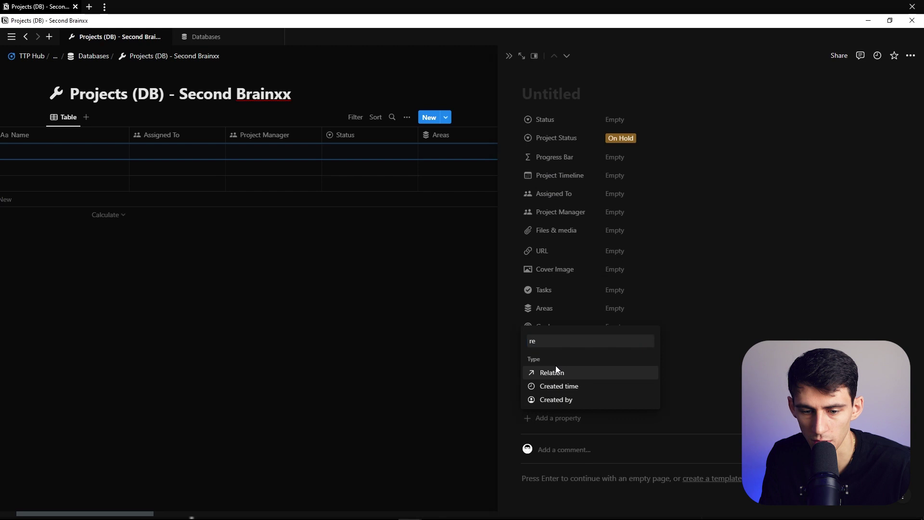
click(557, 373)
text(journal (DB) - second brainxx)
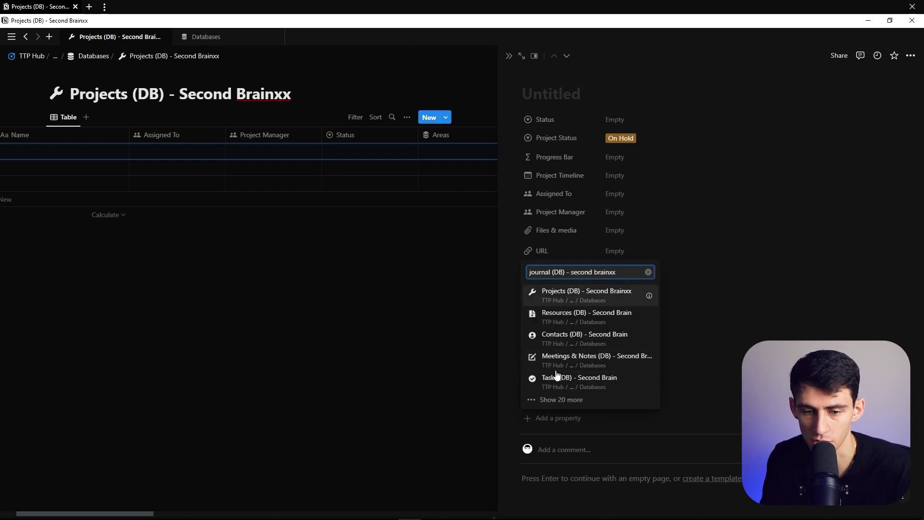
click(573, 208)
drag(617, 246, 549, 246)
key(BackSpace)
click(646, 289)
click(557, 268)
text(Projects)
click(591, 291)
Give the Journal relation a book icon and rename it Journal Log.
click(559, 400)
click(534, 166)
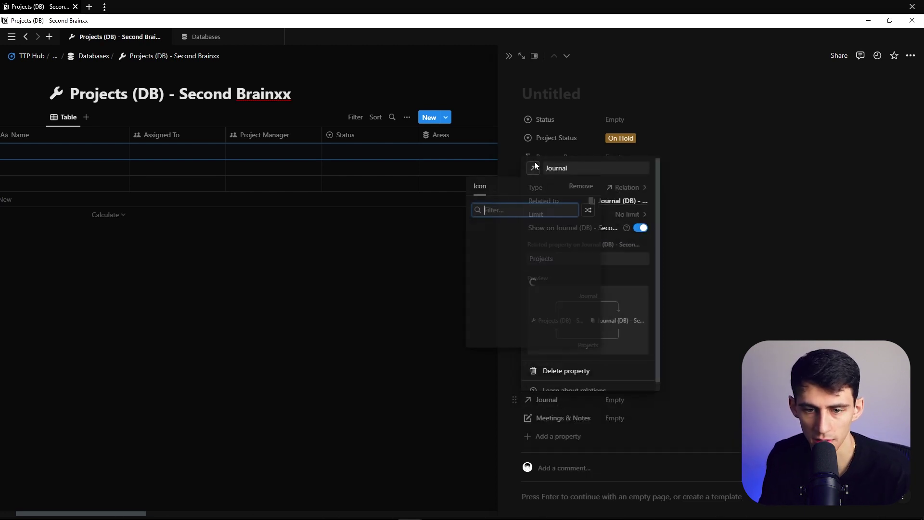
text(book)
click(479, 231)
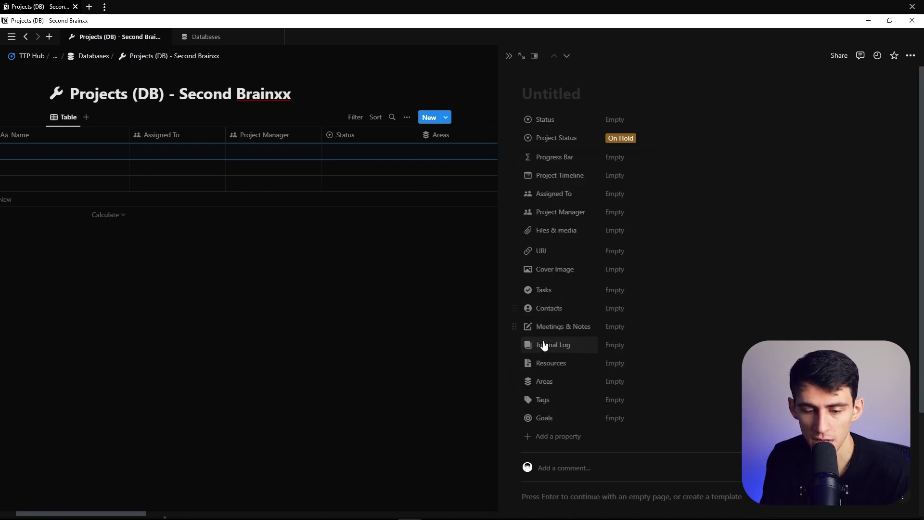
Show the Areas, Tags and Goals relations as Minimal on the project page.
click(544, 382)
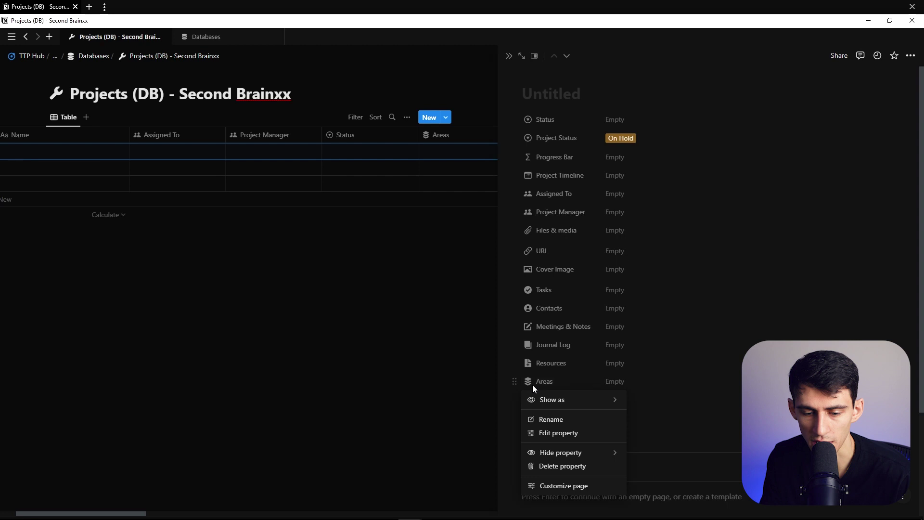
mouse_move(552, 399)
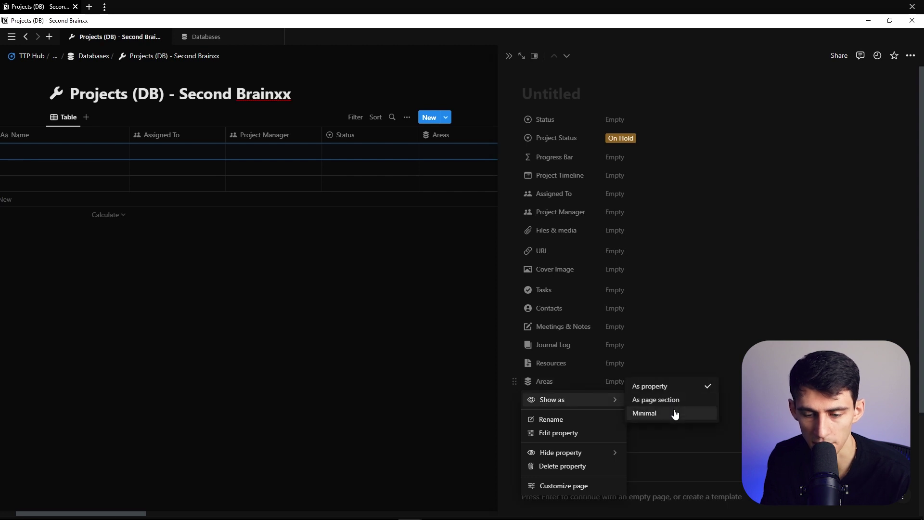
click(675, 413)
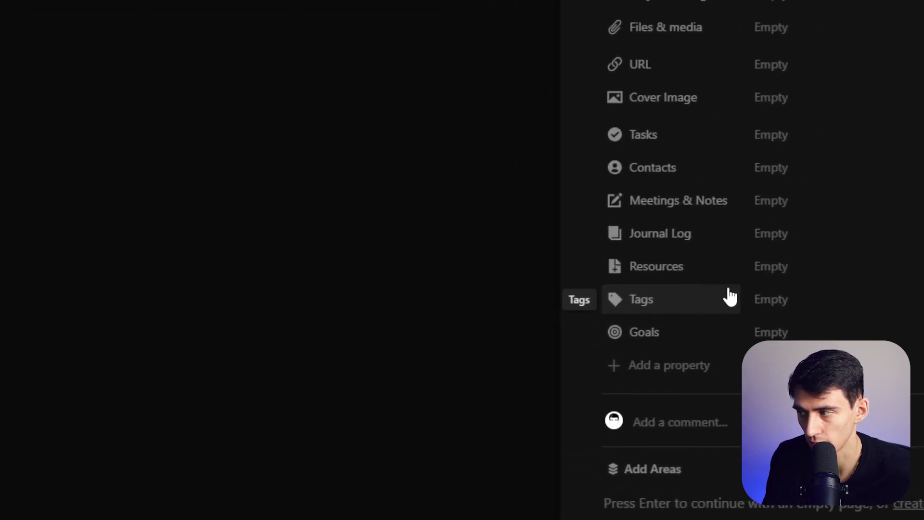
click(681, 300)
mouse_move(703, 337)
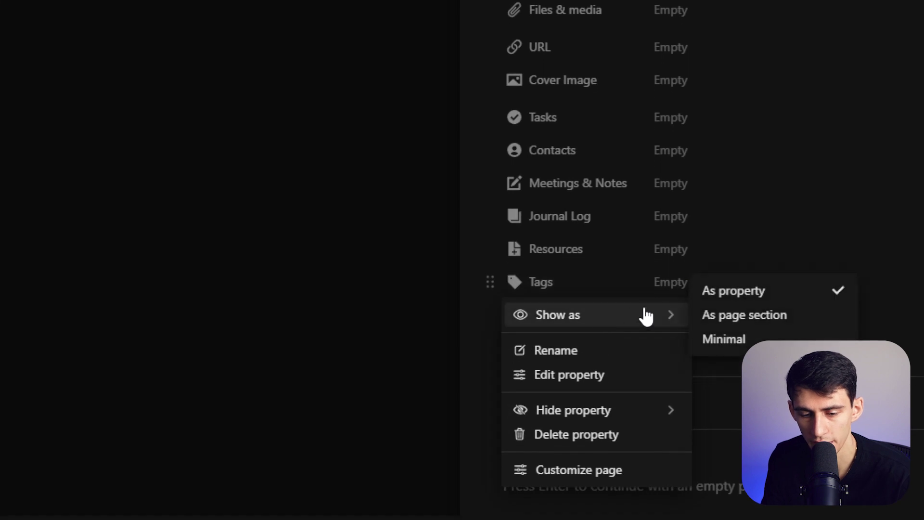
click(727, 339)
click(579, 285)
mouse_move(616, 328)
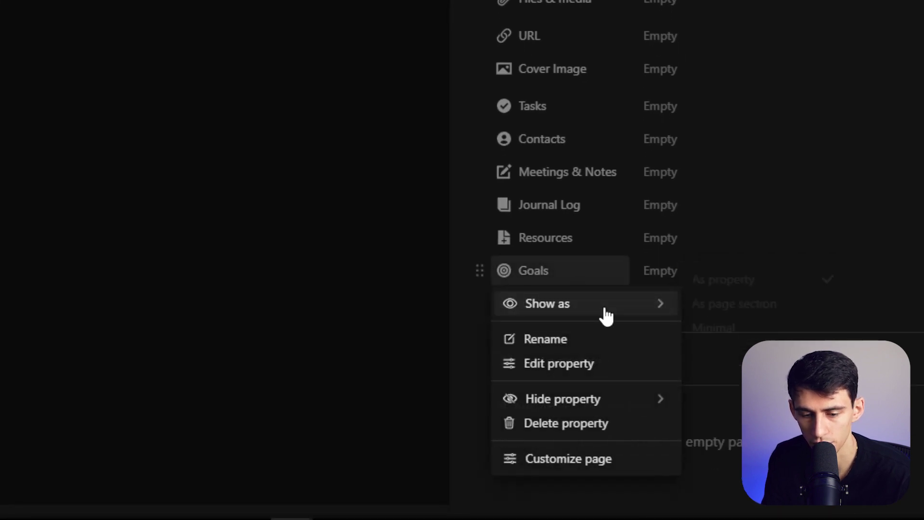
click(713, 328)
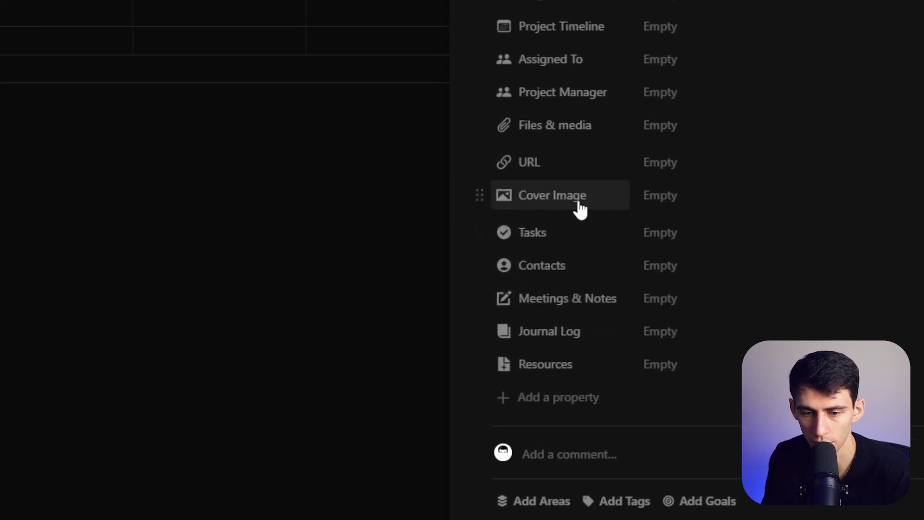
Set the Cover Image, Tasks and Contacts properties to Always hide on the project page.
click(580, 210)
mouse_move(656, 287)
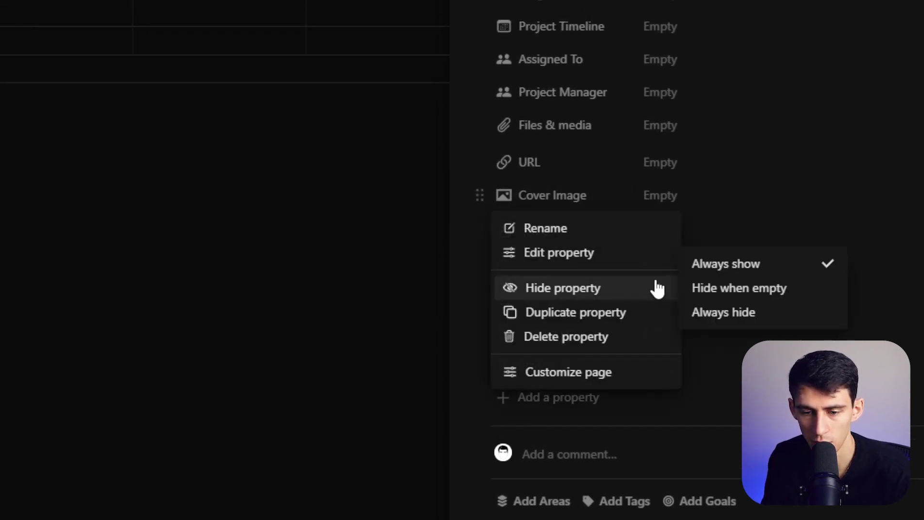
click(719, 314)
click(574, 205)
mouse_move(655, 322)
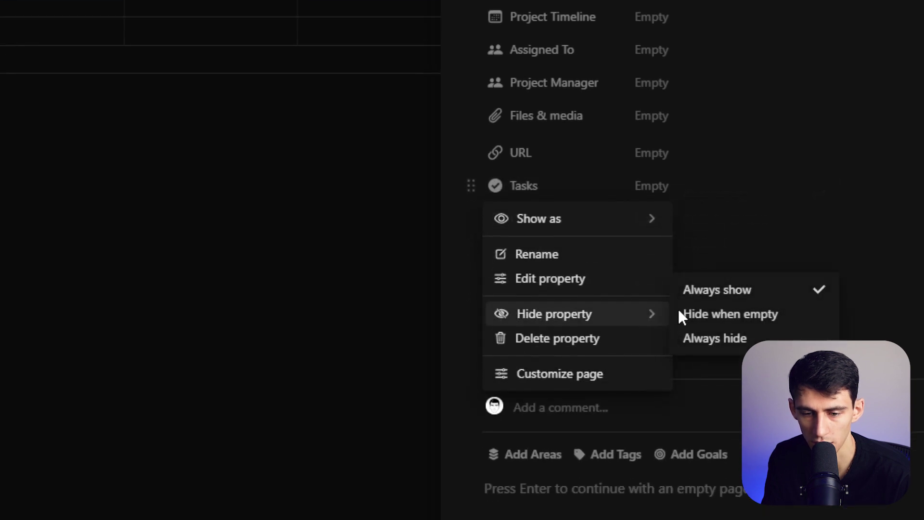
click(717, 338)
click(549, 190)
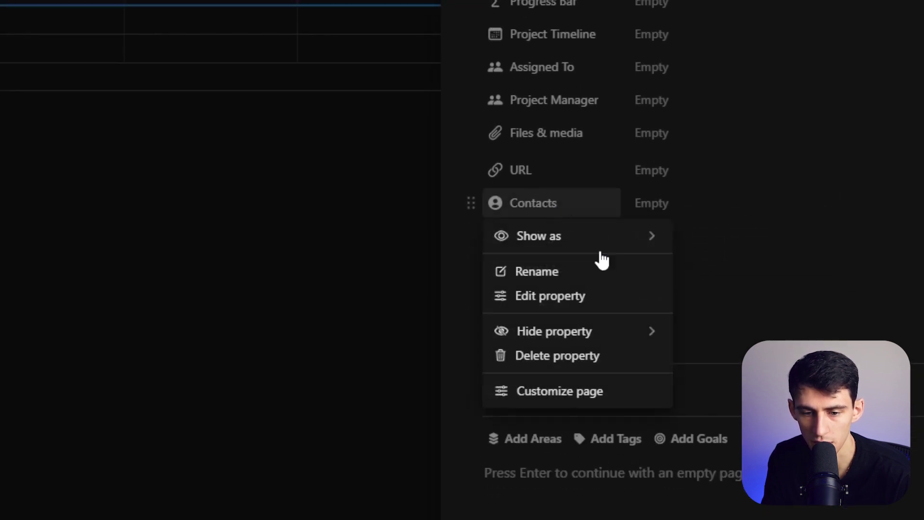
mouse_move(631, 336)
click(693, 354)
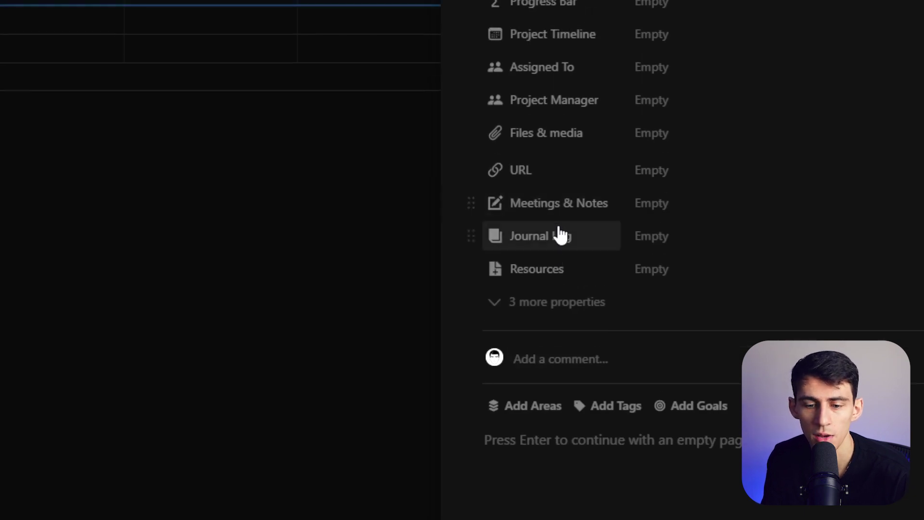
Set Meetings & Notes, Journal Log and Resources to Always hide, and expand the list of hidden properties.
click(543, 208)
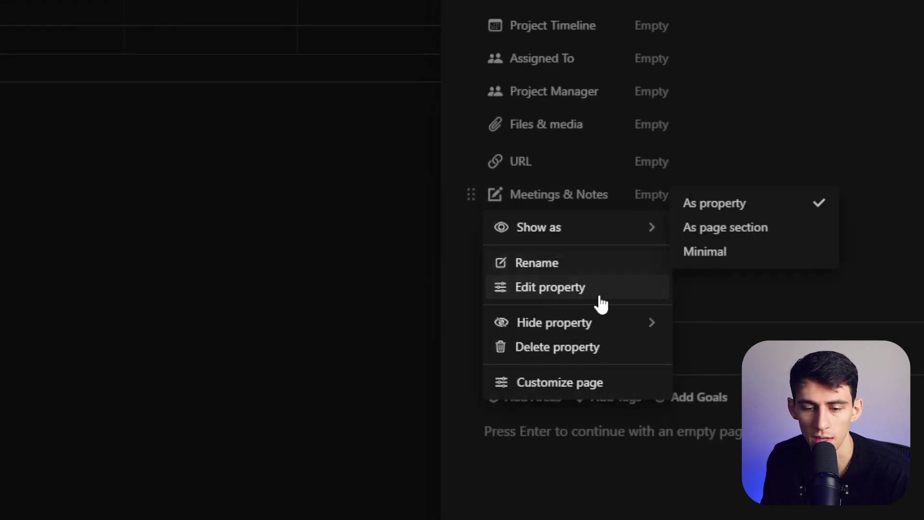
mouse_move(642, 329)
click(688, 348)
click(575, 169)
mouse_move(641, 288)
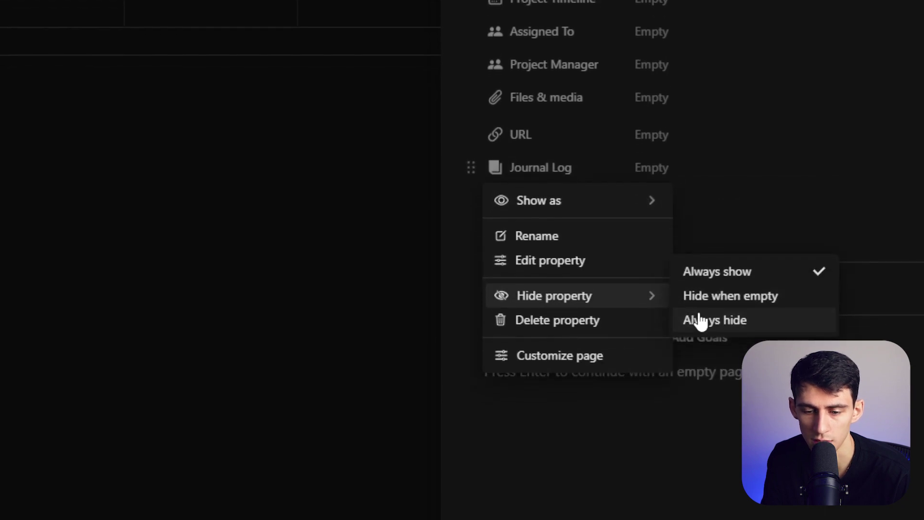
click(698, 329)
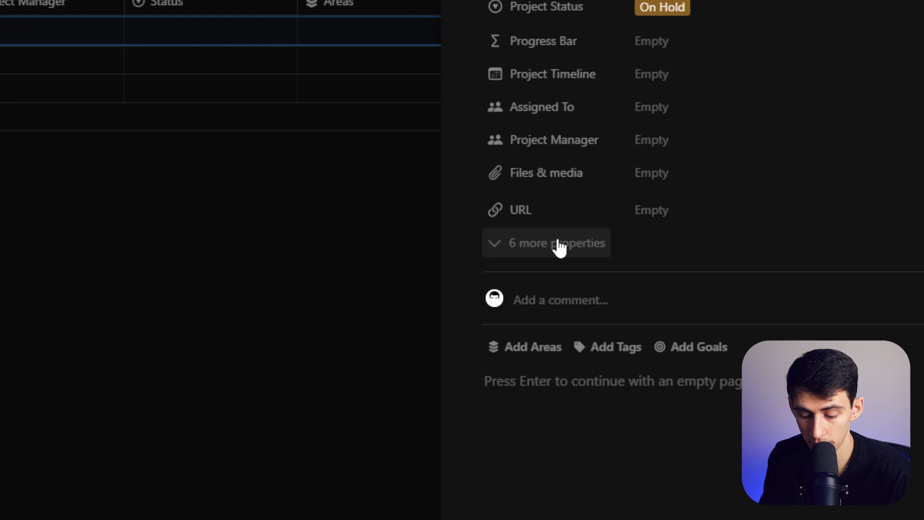
click(559, 244)
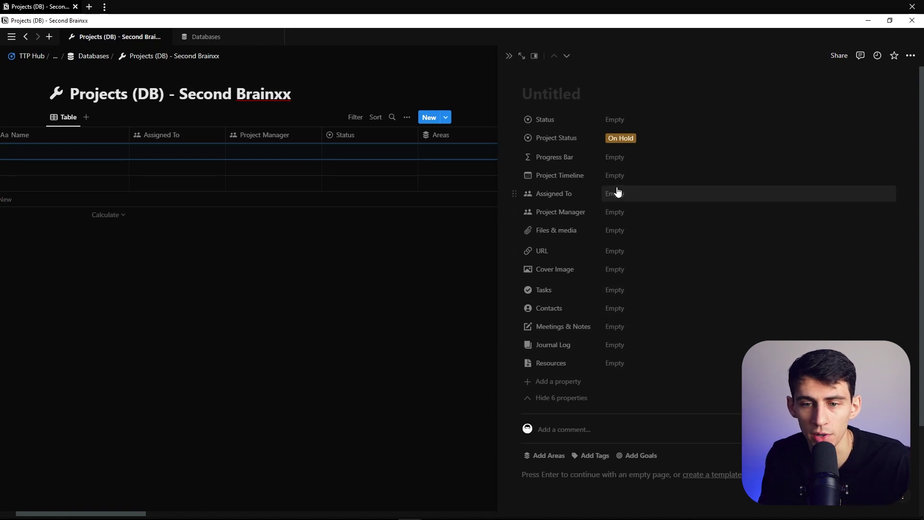
Open the Buy Mom Flowers task in the Tasks database and bring up its Projects relation picker.
click(207, 37)
click(100, 302)
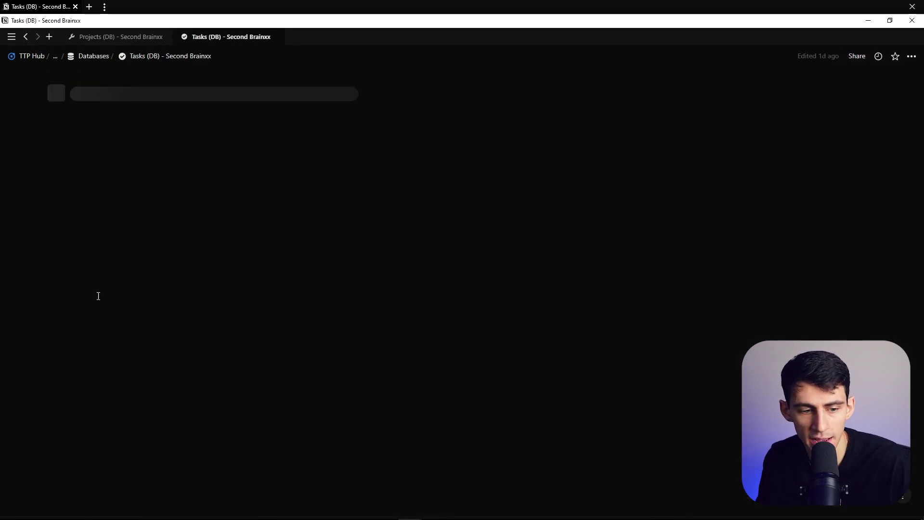
click(170, 200)
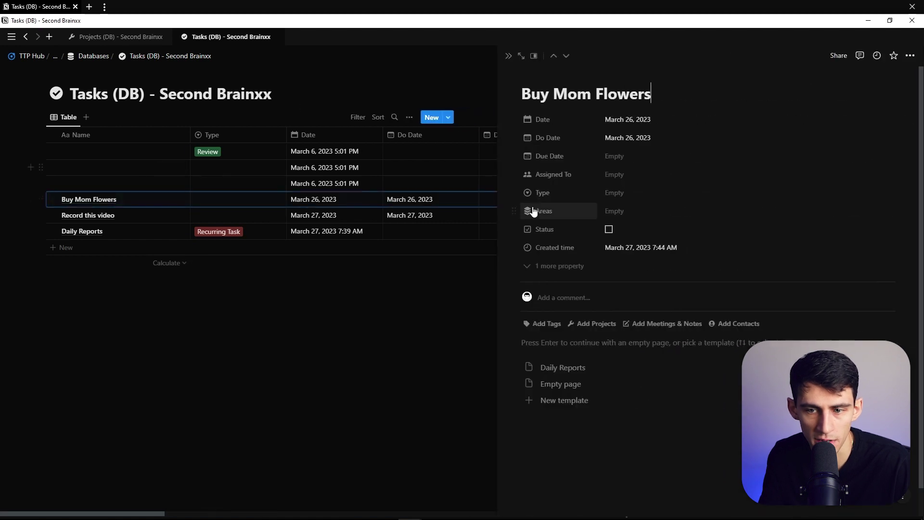
click(597, 323)
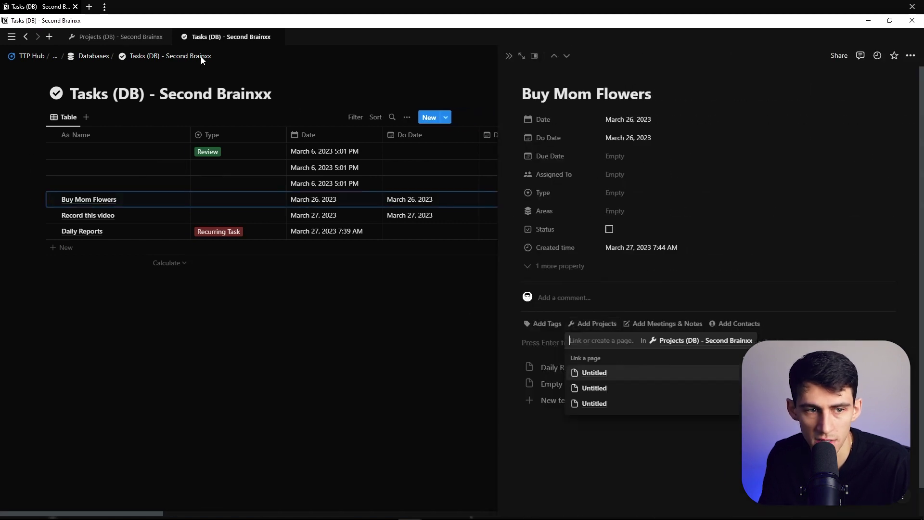
Name the first entry in the Projects database Example Project.
click(145, 37)
click(82, 150)
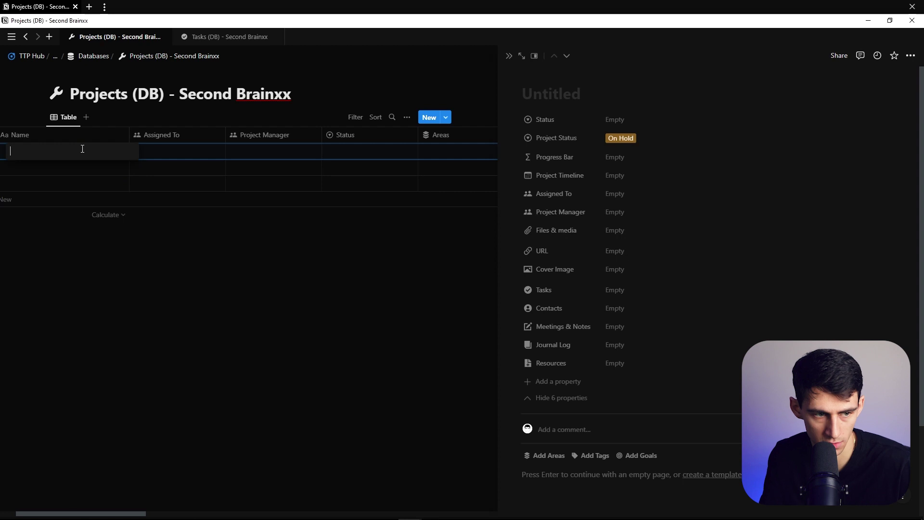
text(Example P)
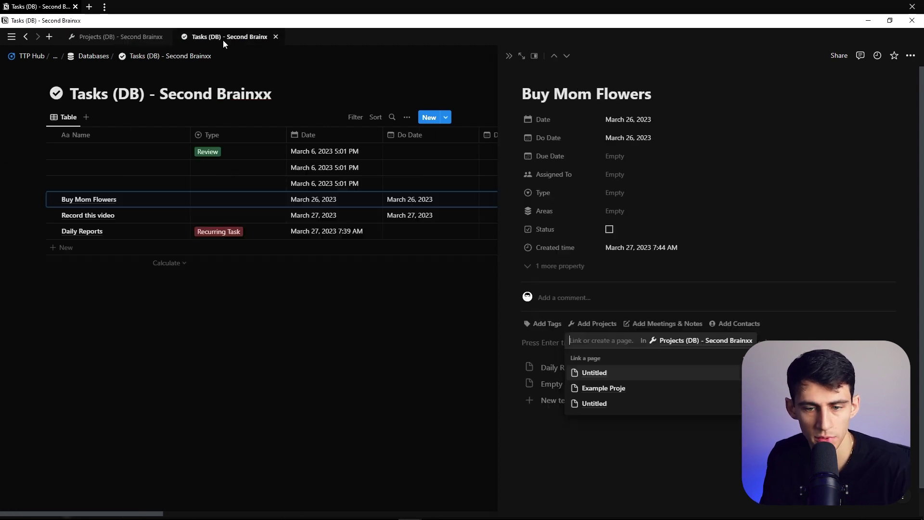
Link the Buy Mom Flowers task to Example Project and check the task's Status box.
click(589, 388)
click(585, 298)
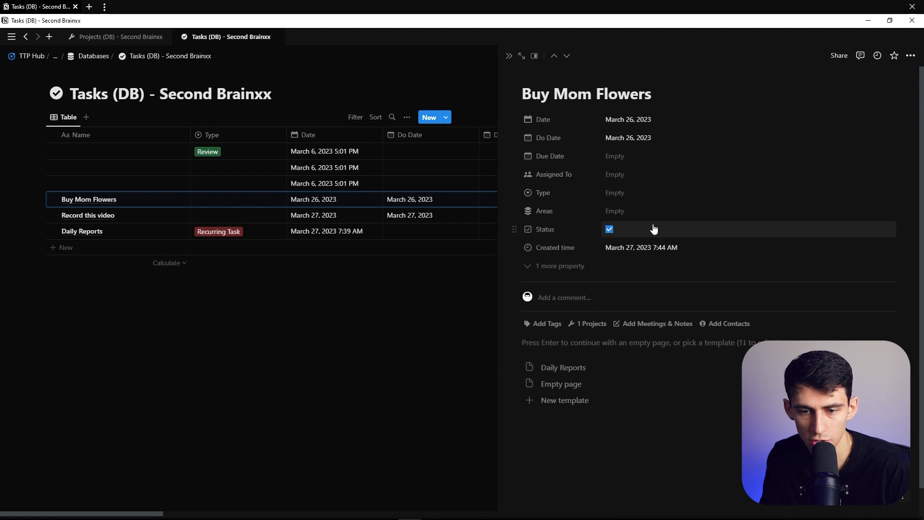
Add a rollup property to Example Project that calculates Percent checked of the Status property through the Tasks relation.
click(145, 36)
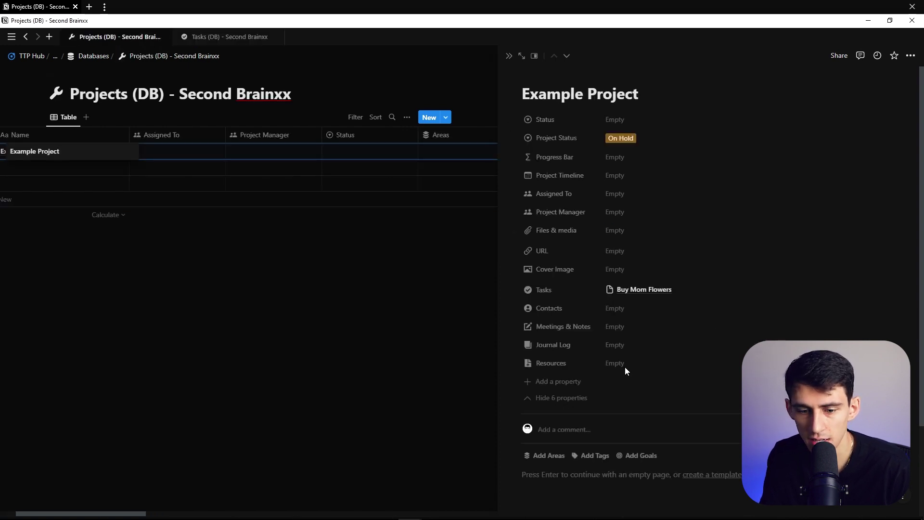
click(549, 382)
text(roll)
key(Return)
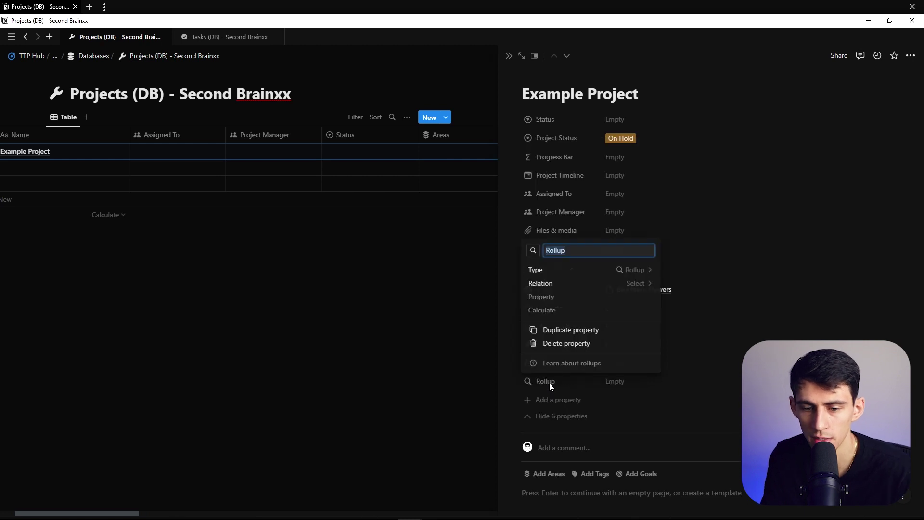
click(562, 414)
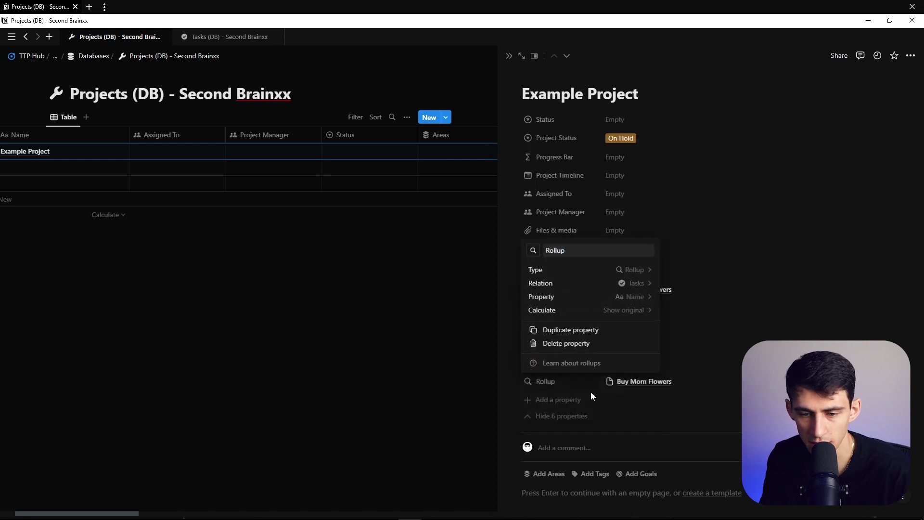
click(587, 298)
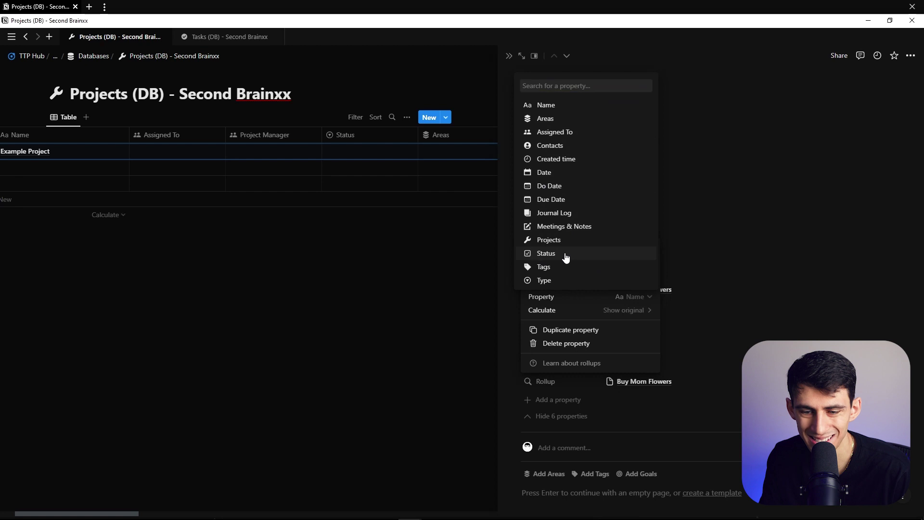
click(566, 255)
click(615, 311)
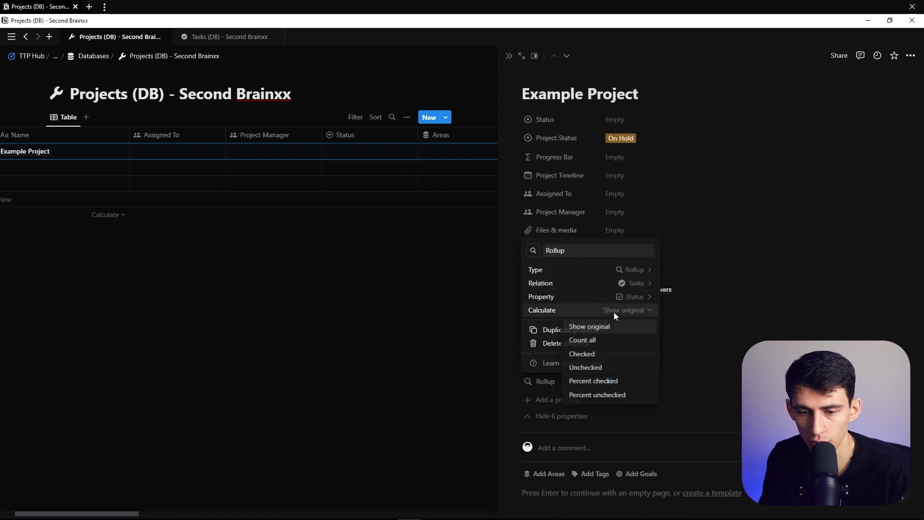
click(607, 381)
key(Escape)
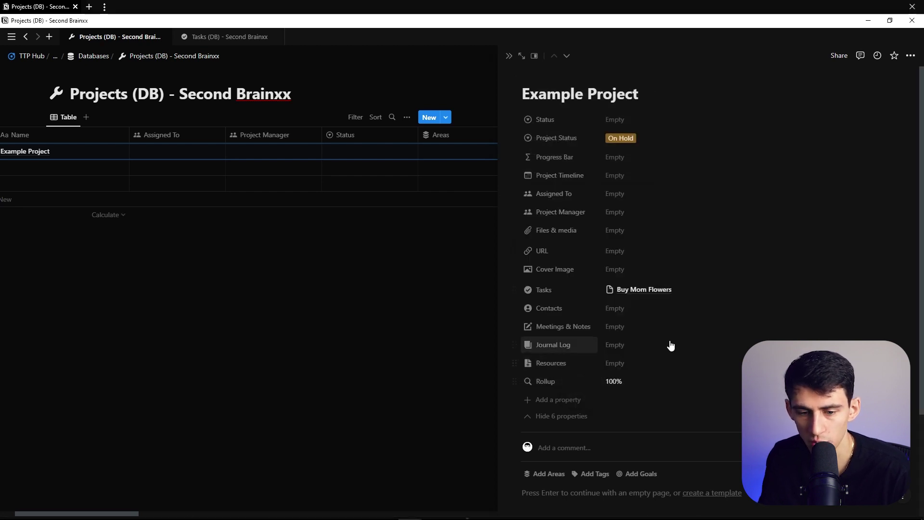
Rename the new rollup property to Sub Tasks %.
click(549, 381)
click(542, 397)
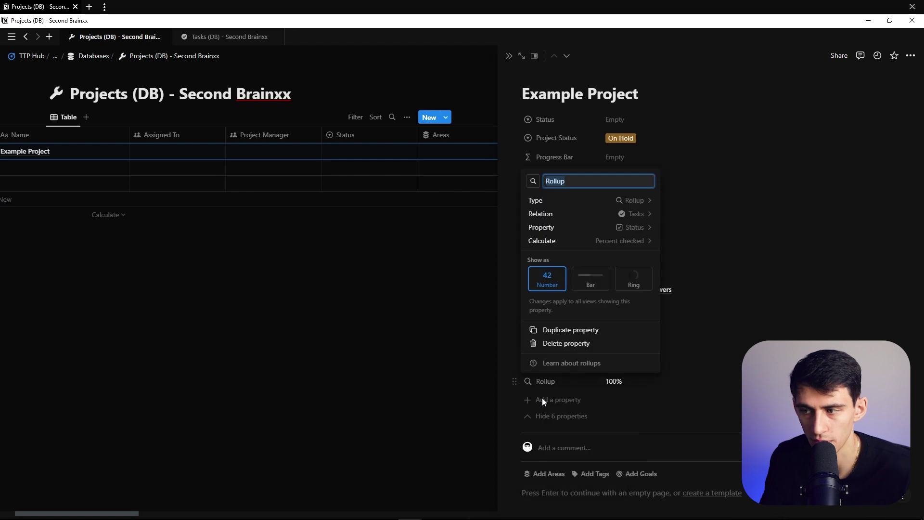
text(Sub Tasks %)
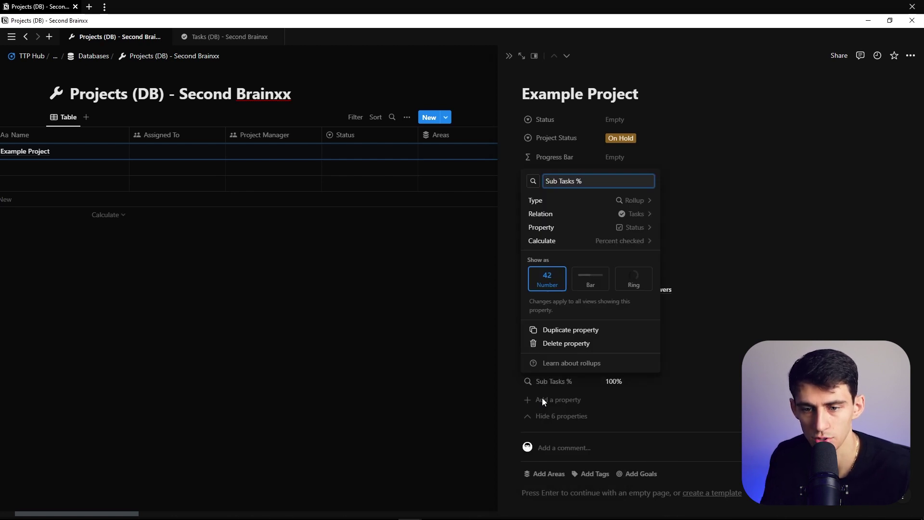
key(Return)
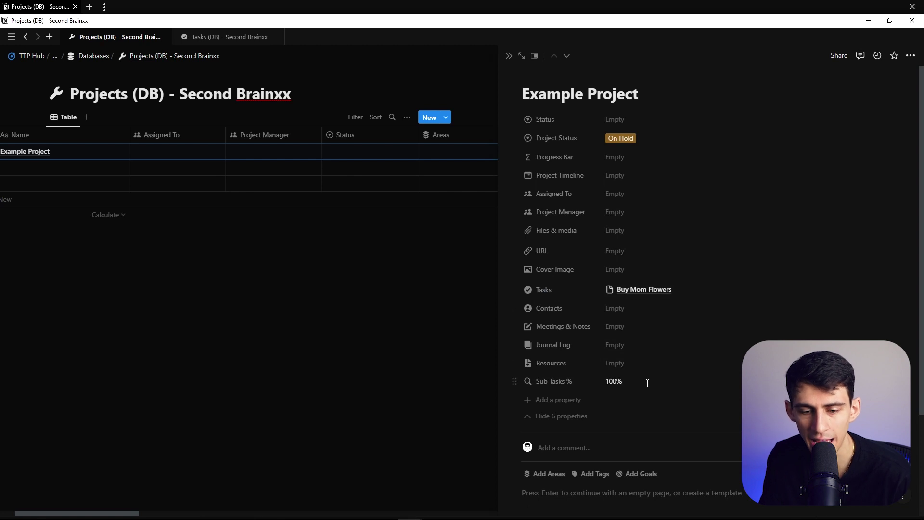
Add the Daily Reports task to the Tasks relation of Example Project.
click(888, 291)
click(649, 323)
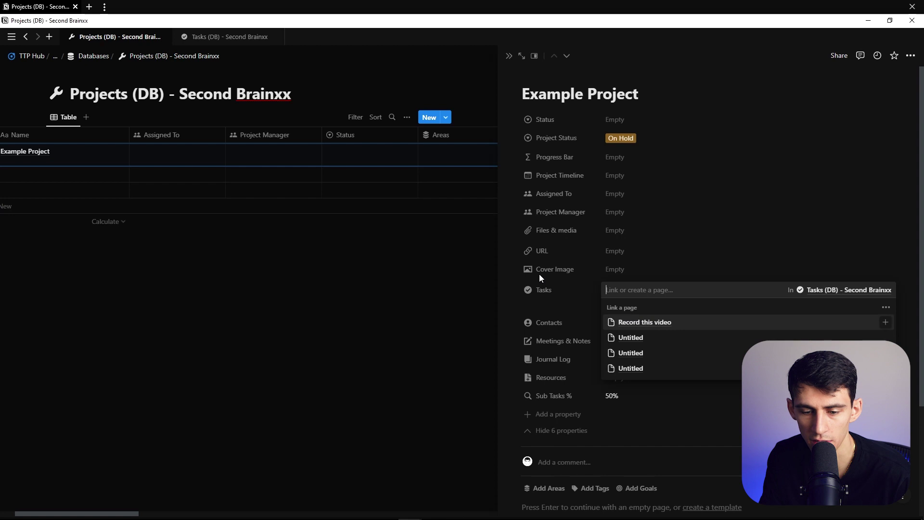
click(540, 278)
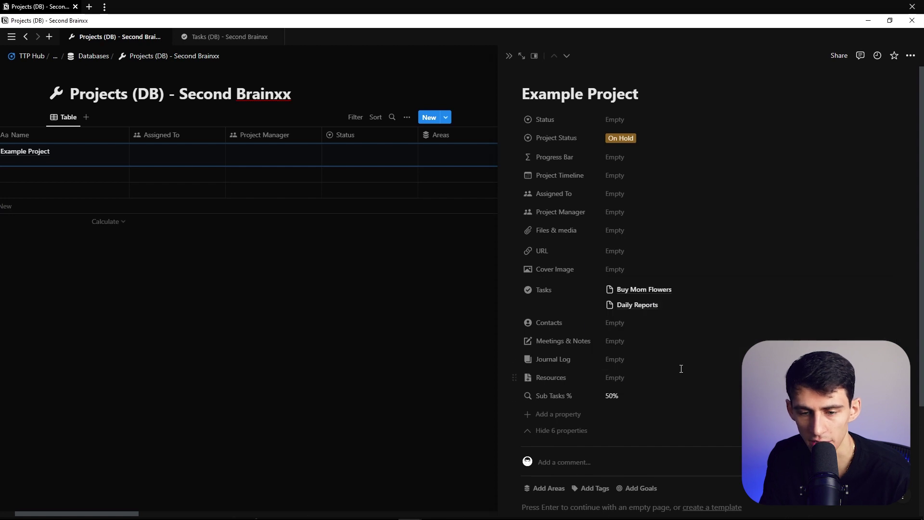
Begin the Progress Bar formula with round(if(prop("Project Status").
click(639, 164)
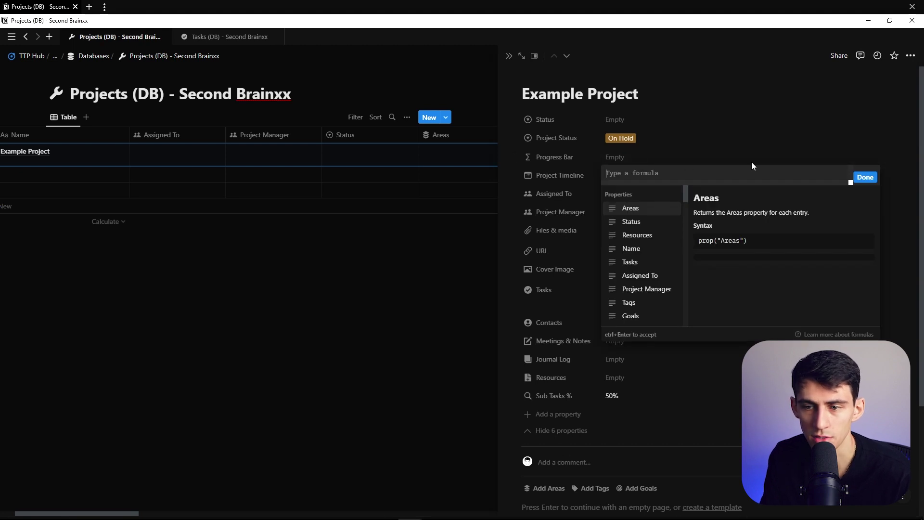
text(round()
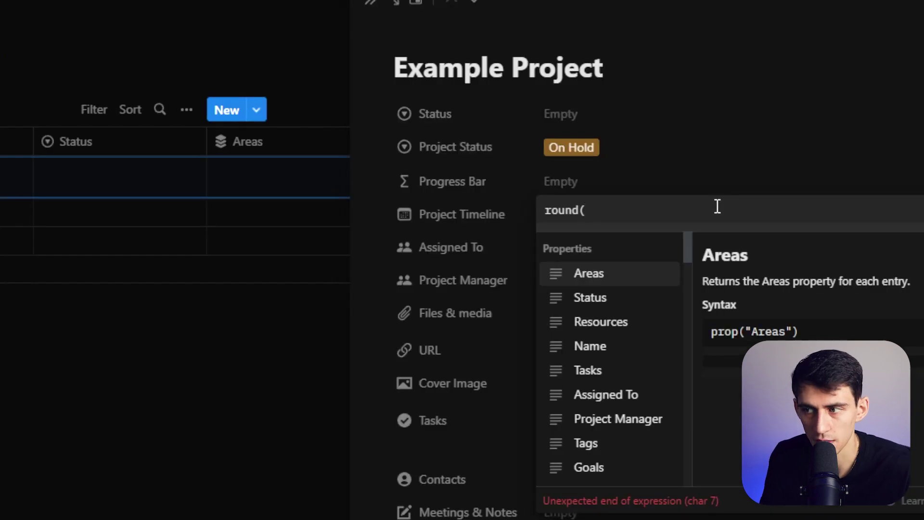
text(if(prop)
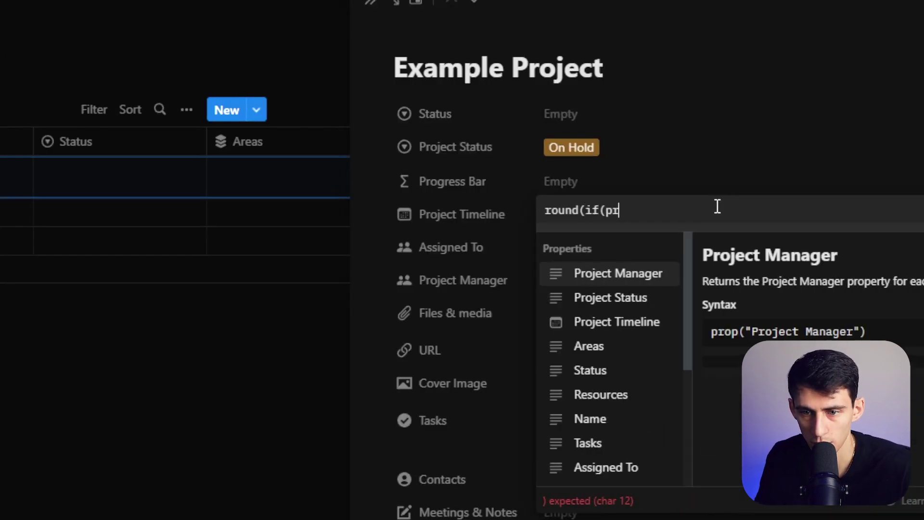
key(BackSpace)
key(BackSpace)
key(BackSpace)
key(BackSpace)
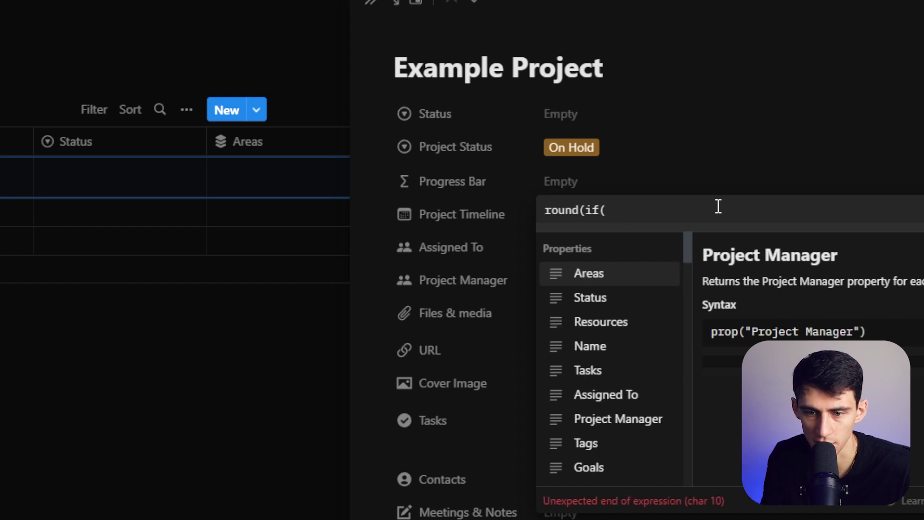
scroll(604, 412, down, 1)
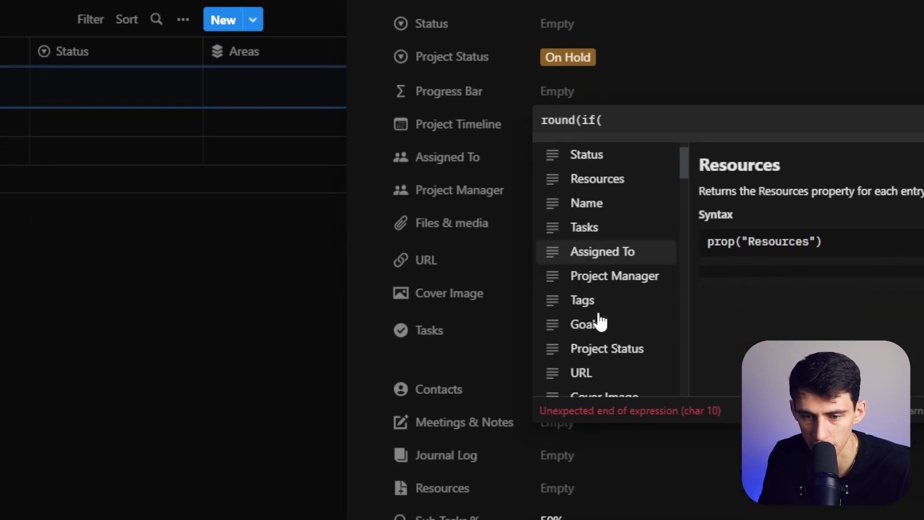
scroll(601, 322, down, 3)
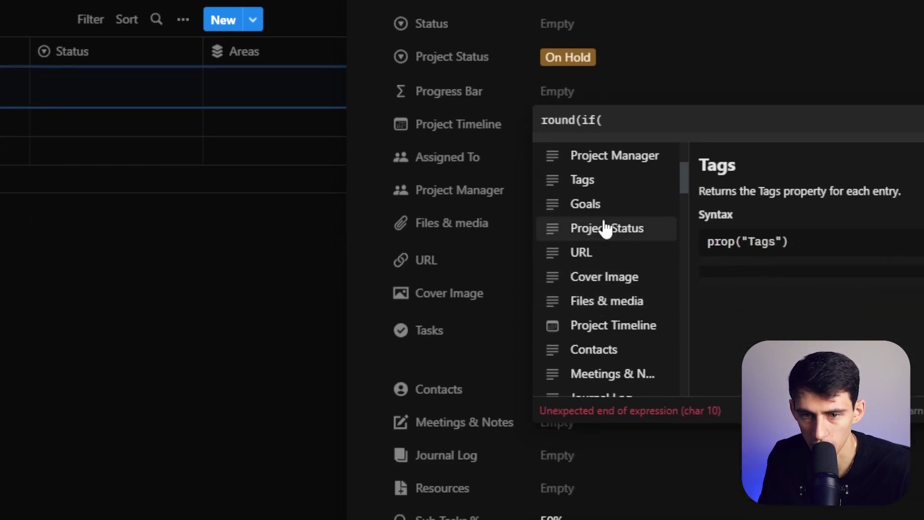
click(605, 228)
Extend the Progress Bar formula with the condition == "Completed" and the value 1, followed by a comma for the else case.
text(==)
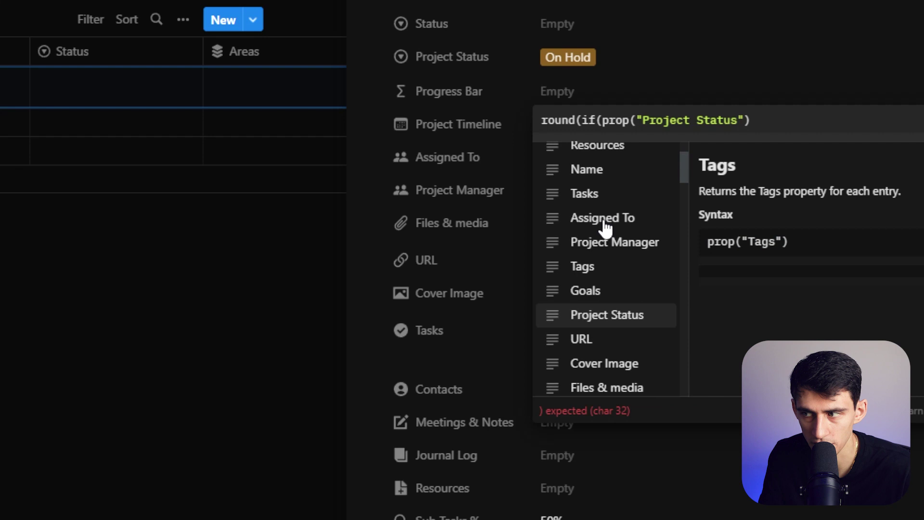
text( "C)
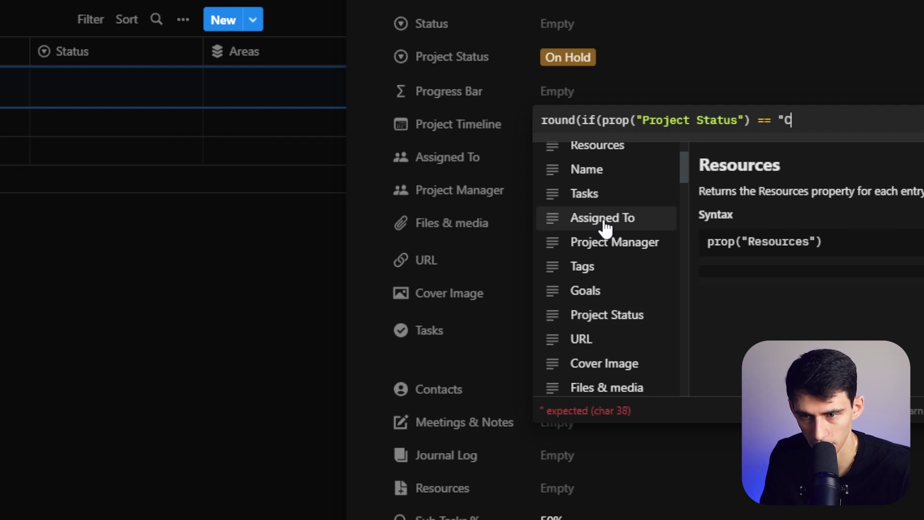
text(ompleted")
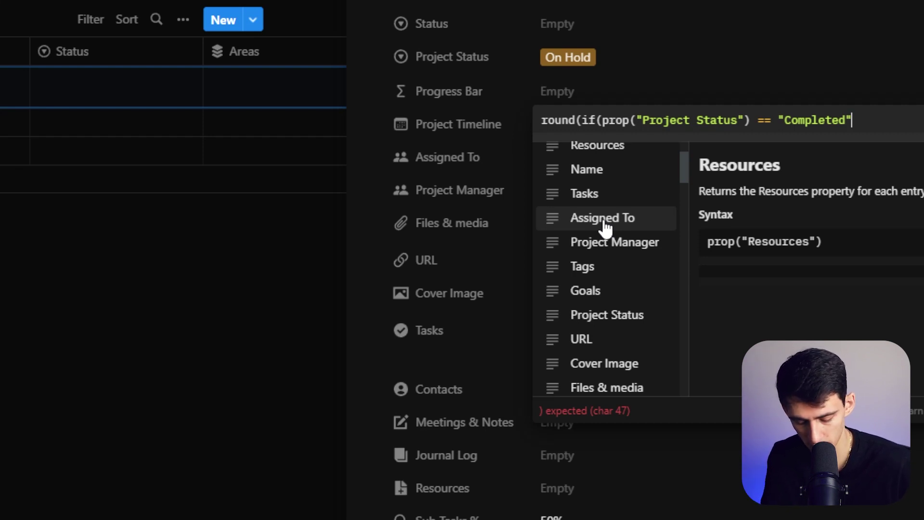
text(,)
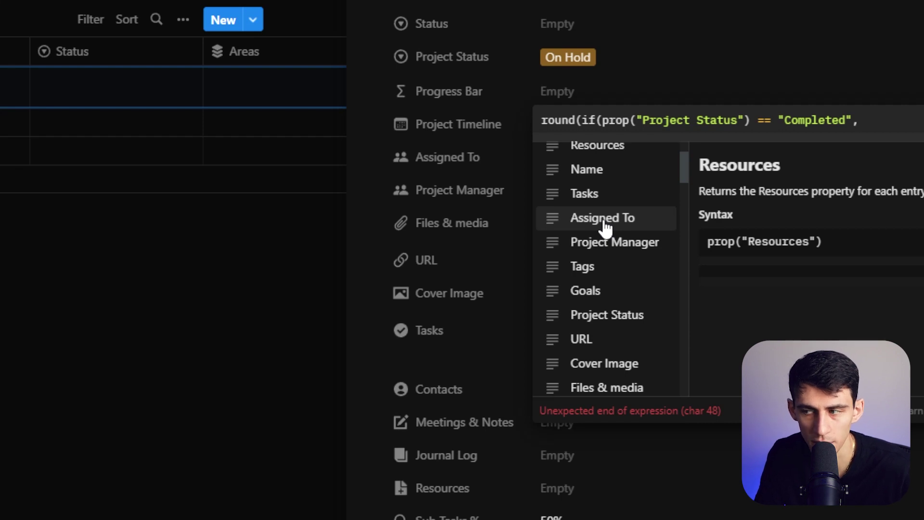
text( 1)
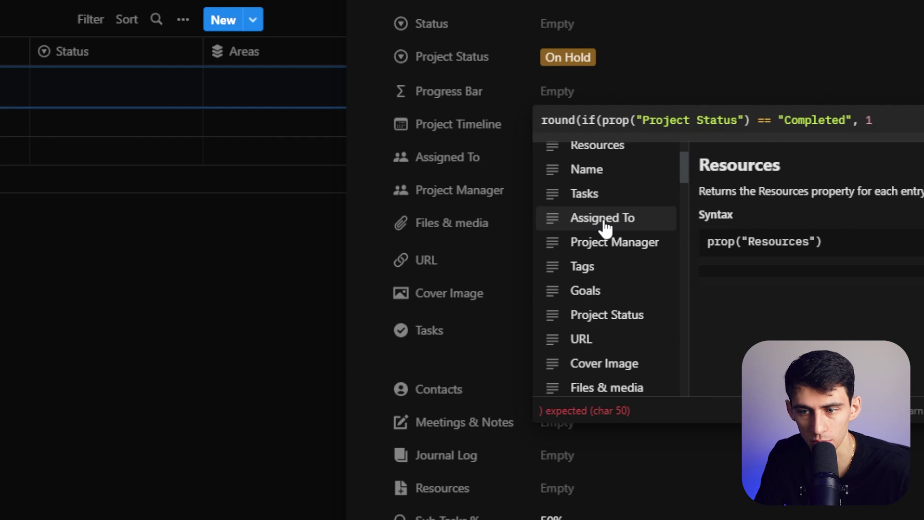
text(,)
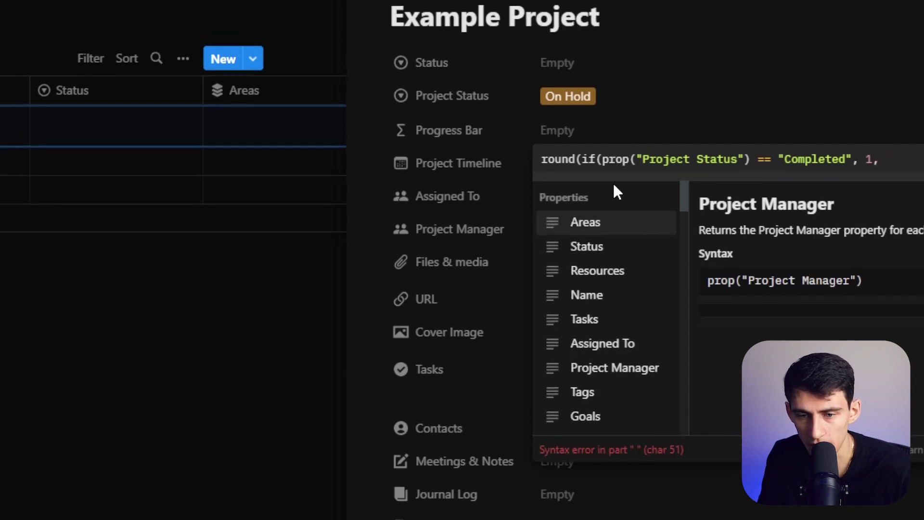
Complete the Progress Bar formula with prop("Sub Tasks %")) * 100) /100.
scroll(619, 255, down, 5)
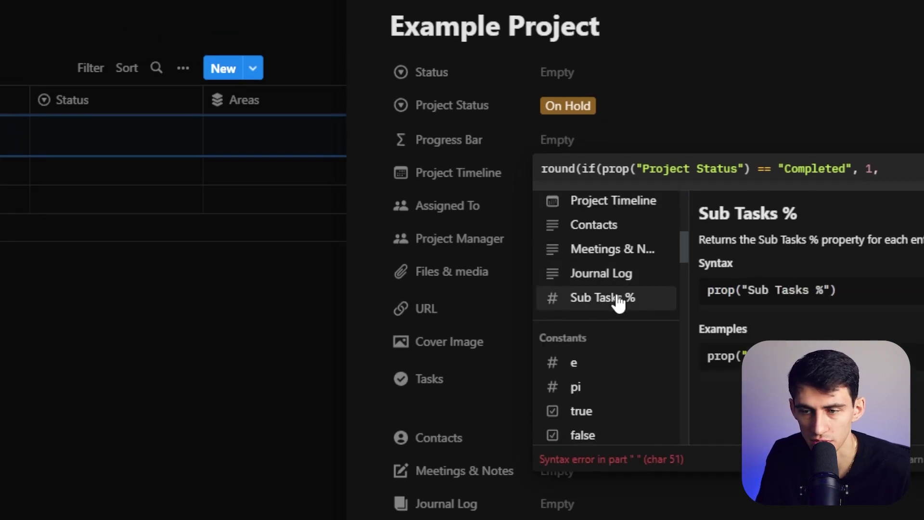
click(619, 299)
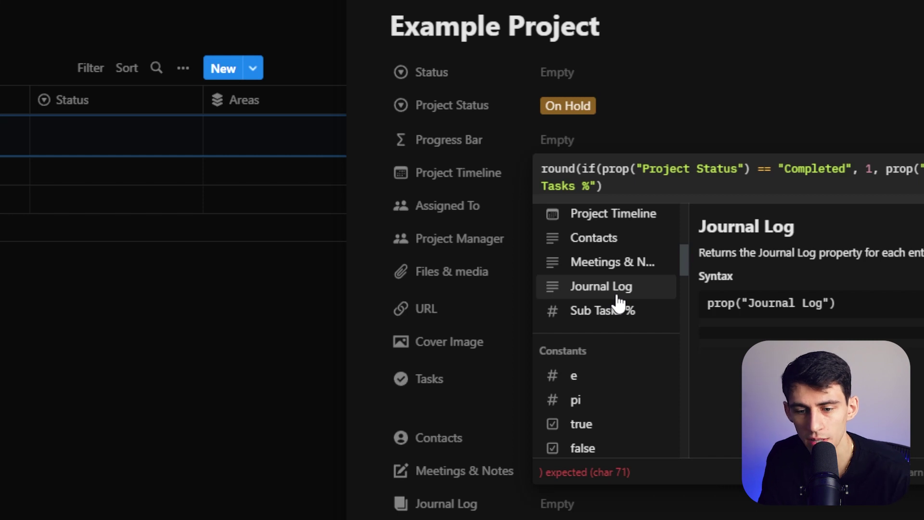
text())
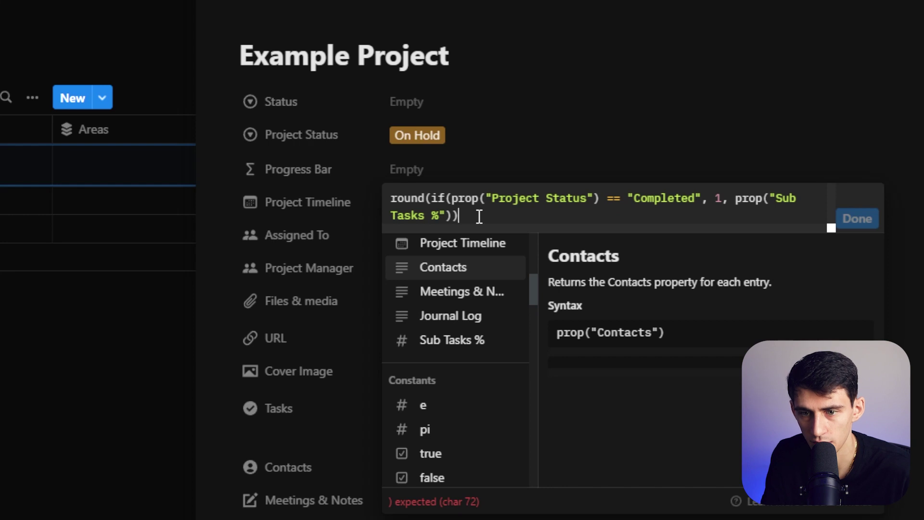
text(* 100)
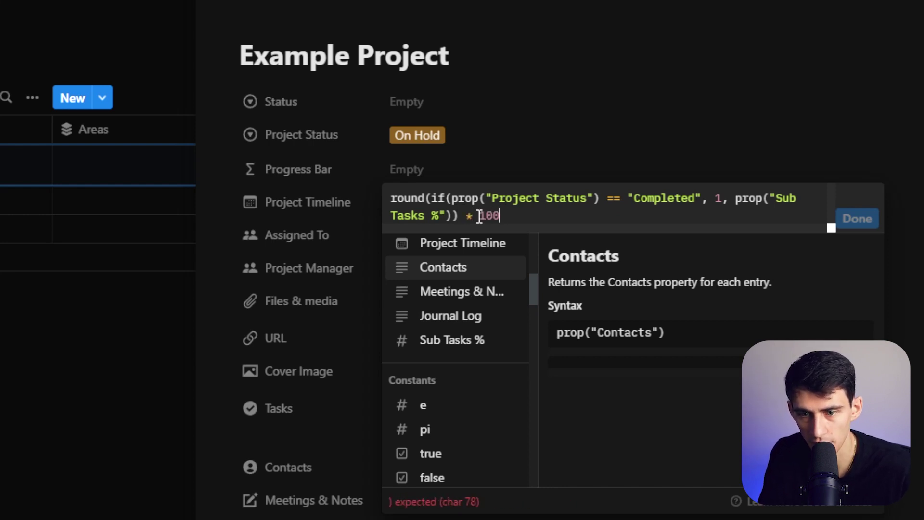
text() /100)
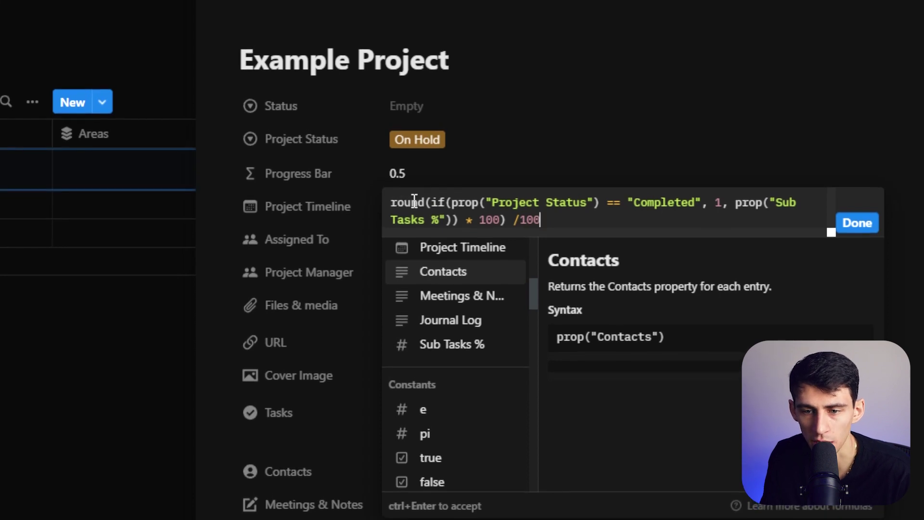
Try 1000 as multiplier and divisor in the Progress Bar formula, then restore both to 100.
click(502, 219)
text(0)
click(554, 217)
text(0)
key(BackSpace)
click(506, 217)
key(BackSpace)
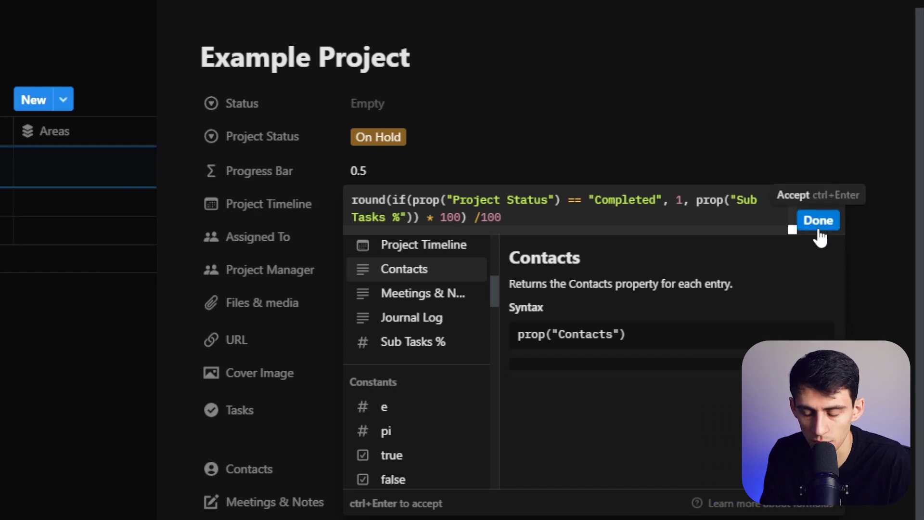
Accept the Progress Bar formula and set the property's number format to Percent.
click(818, 225)
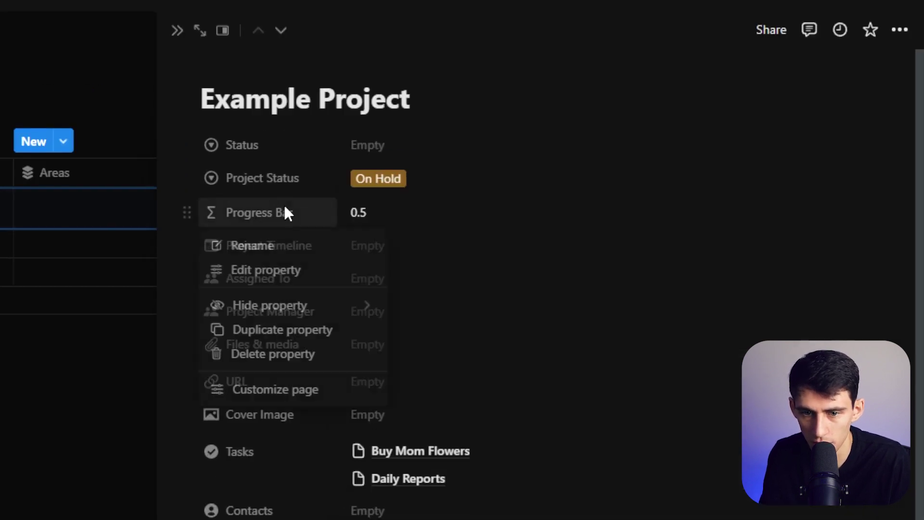
click(283, 272)
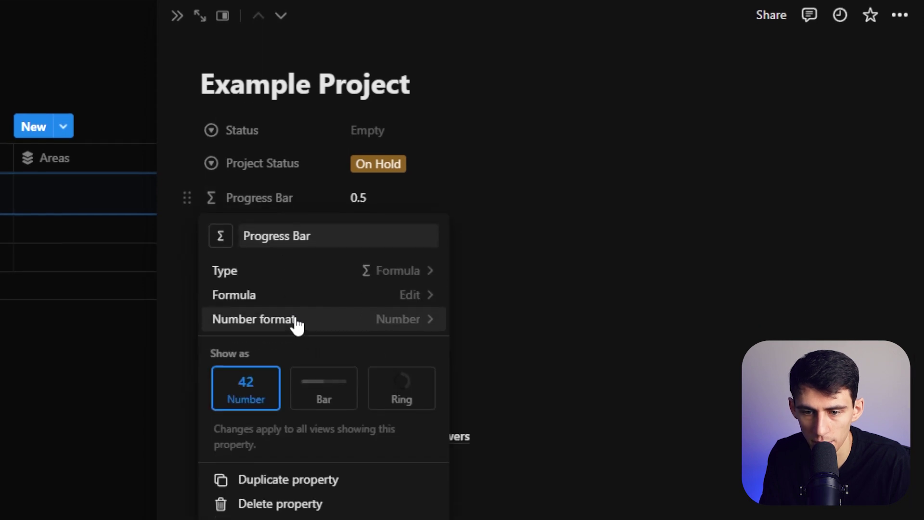
click(295, 324)
click(340, 319)
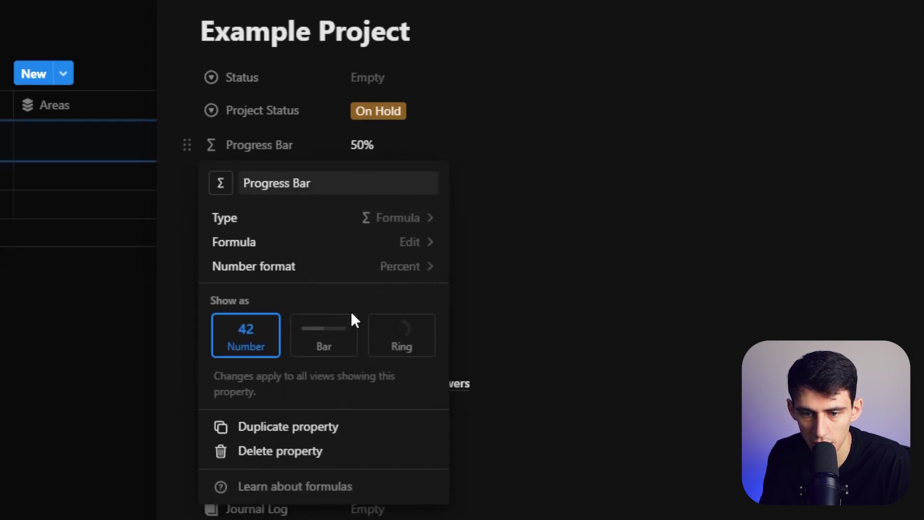
Show the Progress Bar property as a bar in blue.
click(329, 321)
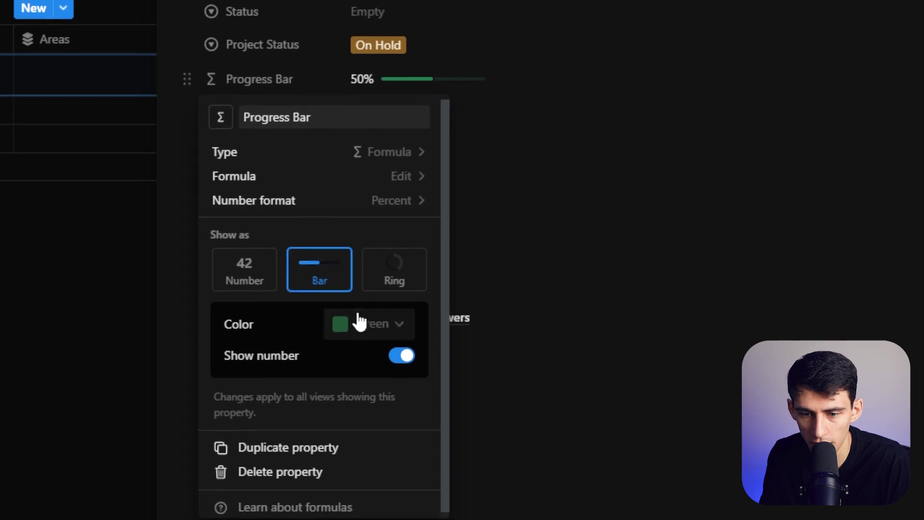
click(362, 365)
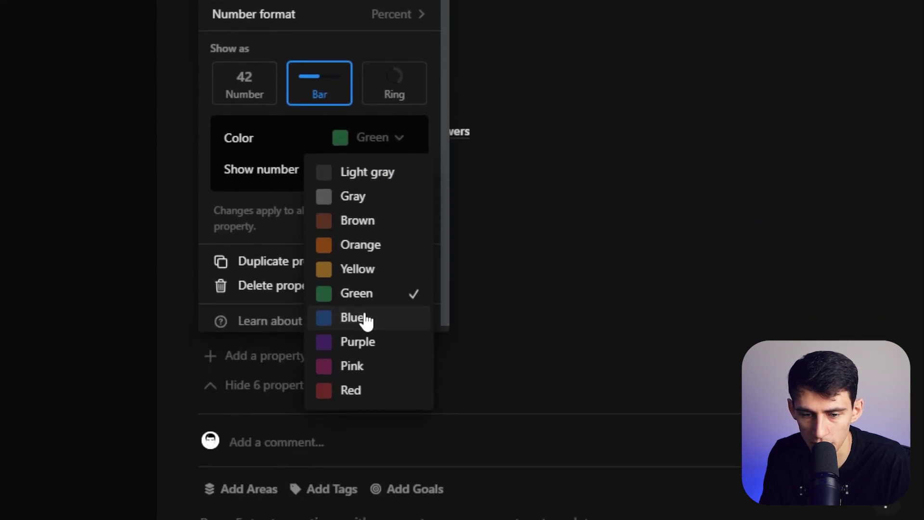
click(364, 406)
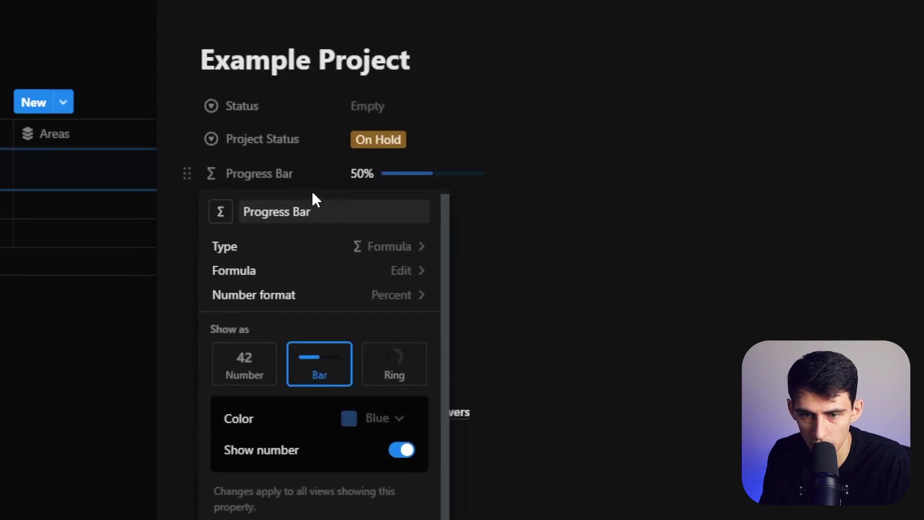
click(362, 179)
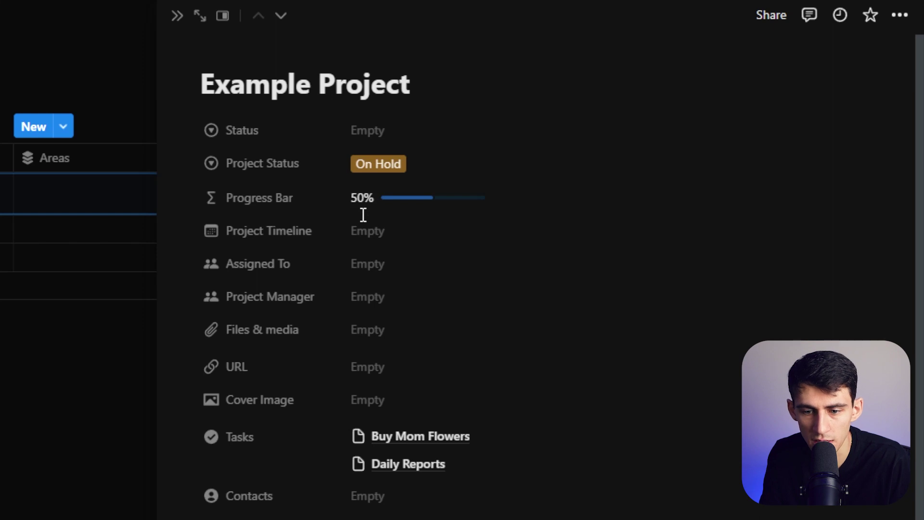
Link the task "Record this video" to the Example Project.
mouse_move(818, 313)
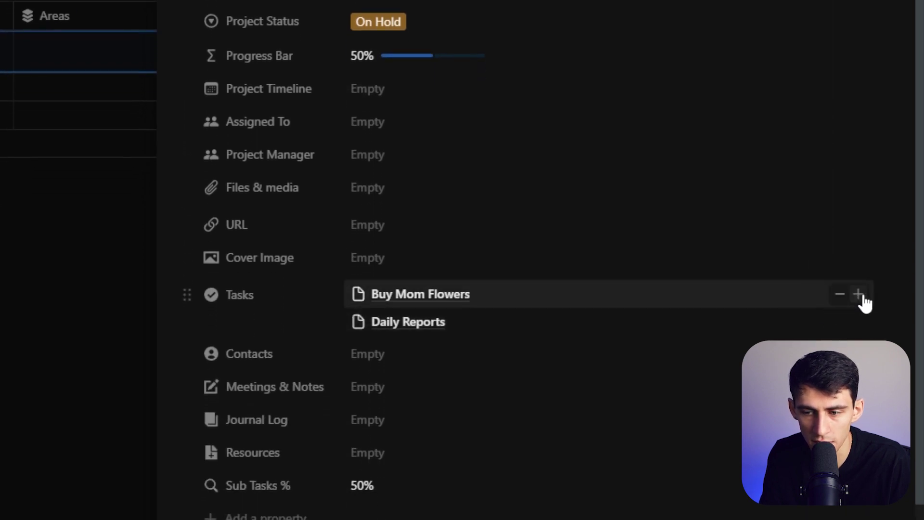
click(857, 299)
click(644, 318)
click(543, 189)
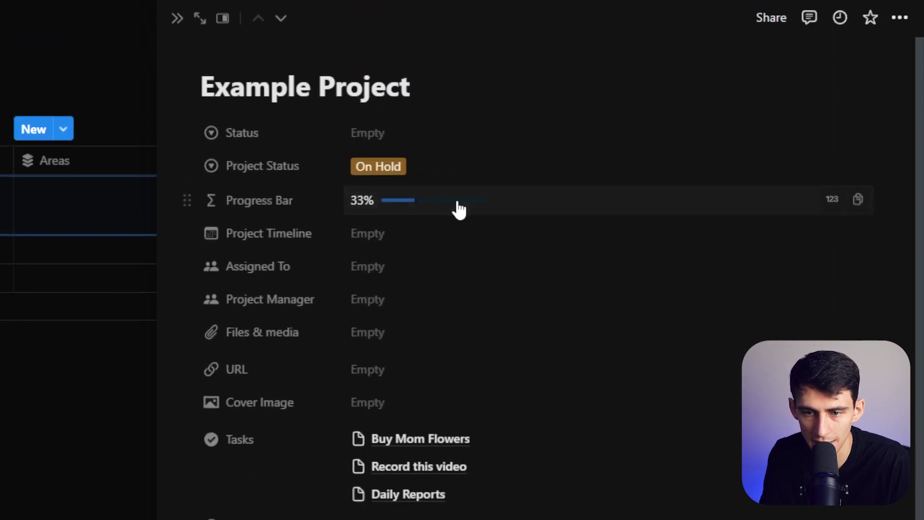
Try 1000 and 100000 as the multiplier and divisor in the Progress Bar formula.
click(455, 53)
key(BackSpace)
key(BackSpace)
click(462, 247)
text(0)
click(512, 248)
text(000)
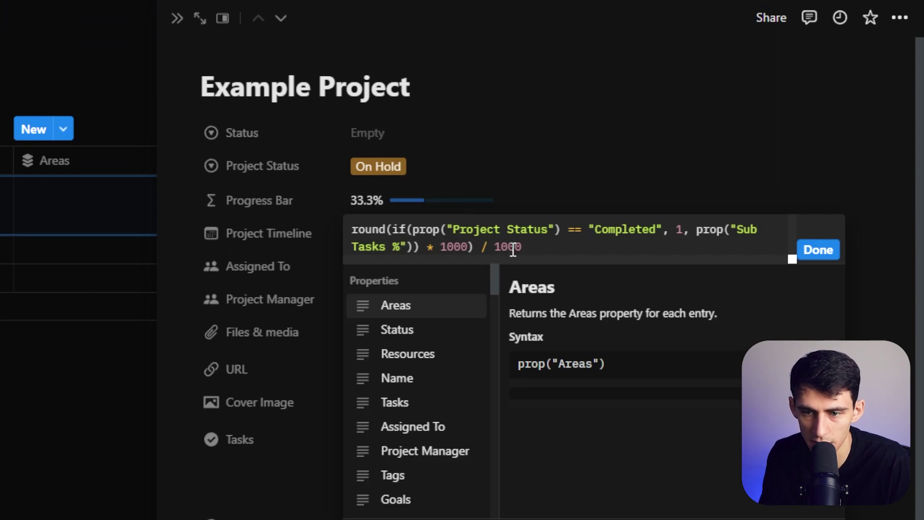
text(00)
click(471, 247)
text(00)
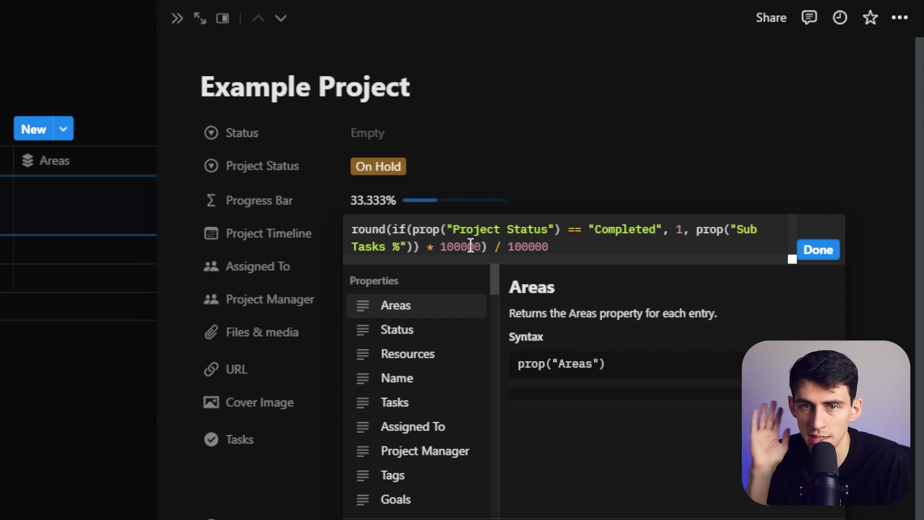
click(505, 119)
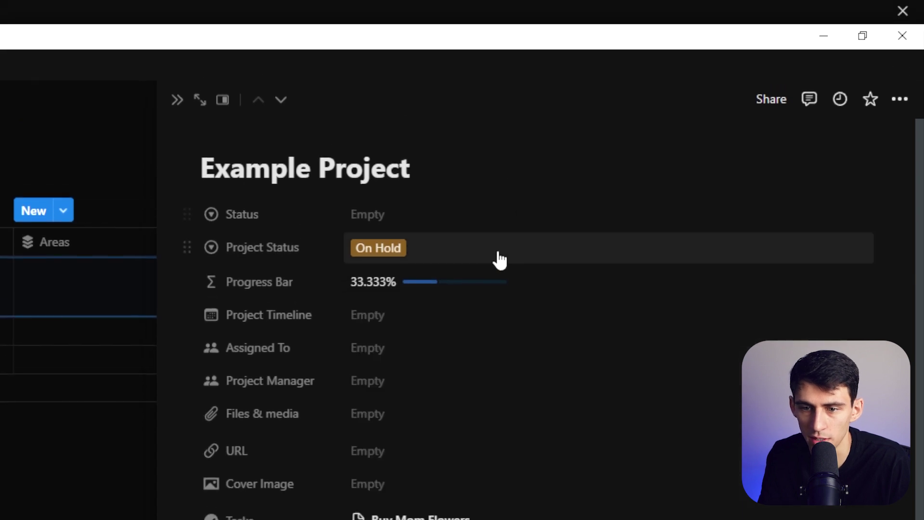
Restore the Progress Bar formula's multiplier and divisor to 100 and accept the formula.
click(501, 288)
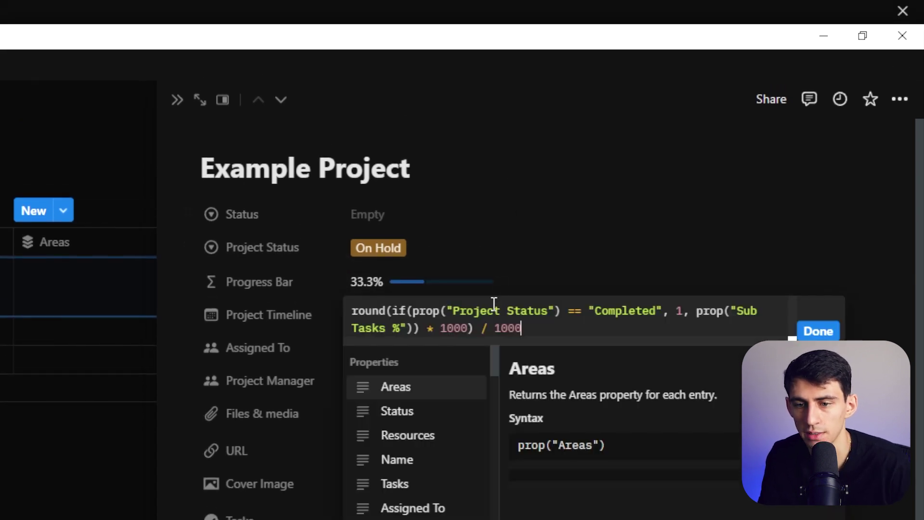
key(BackSpace)
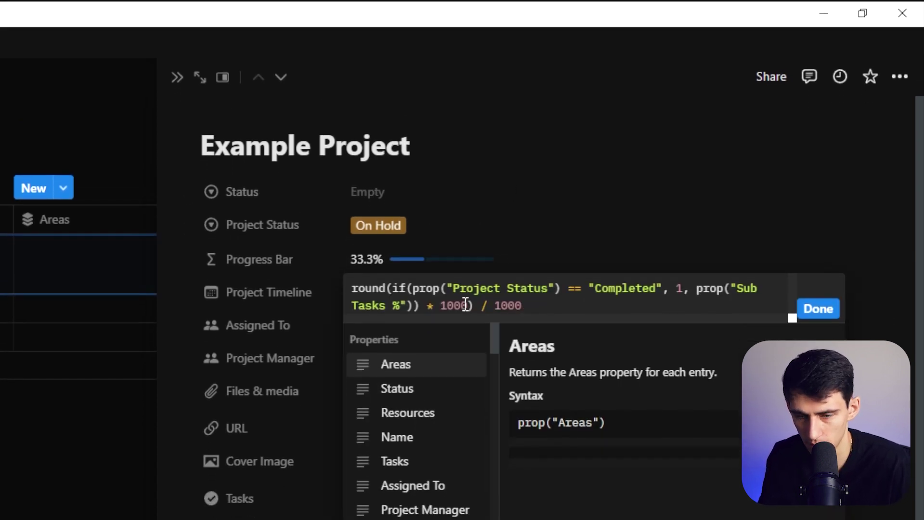
key(End)
key(BackSpace)
click(814, 310)
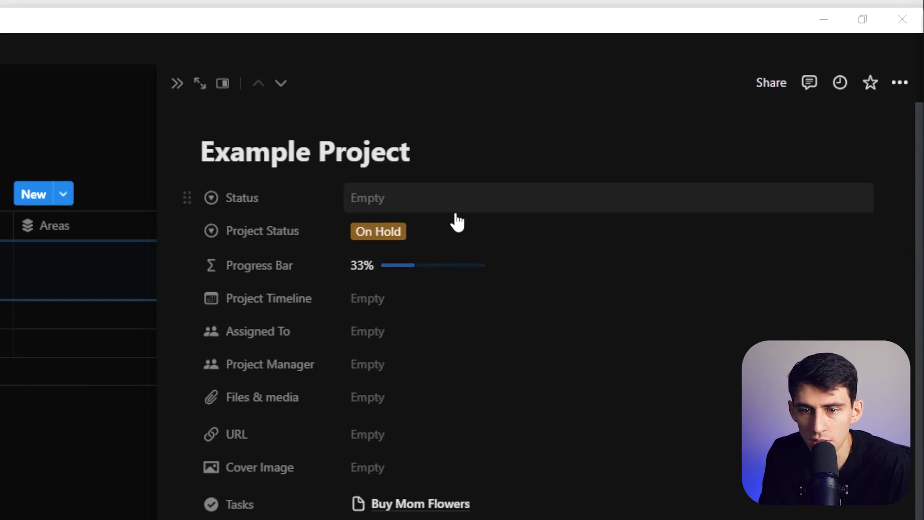
Test the Example Project's Project Status with Completed, and finally set it to In Progress.
click(409, 218)
click(418, 321)
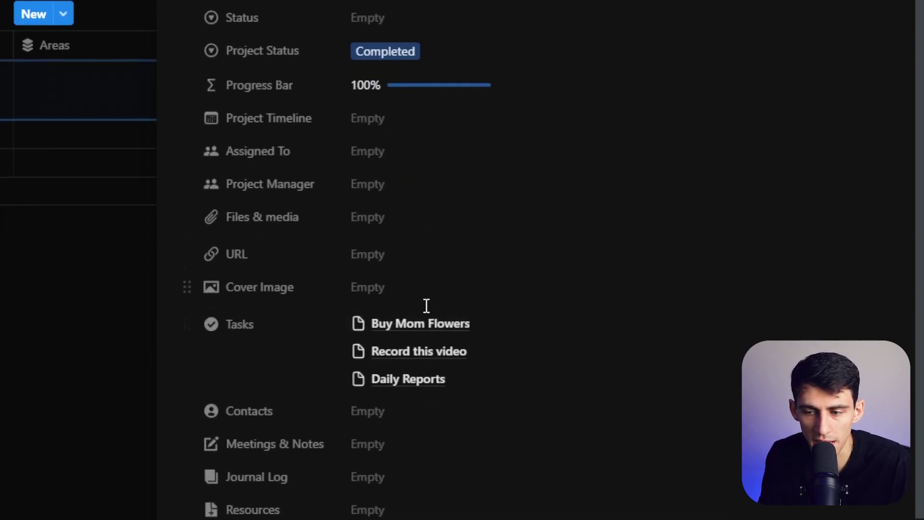
click(391, 53)
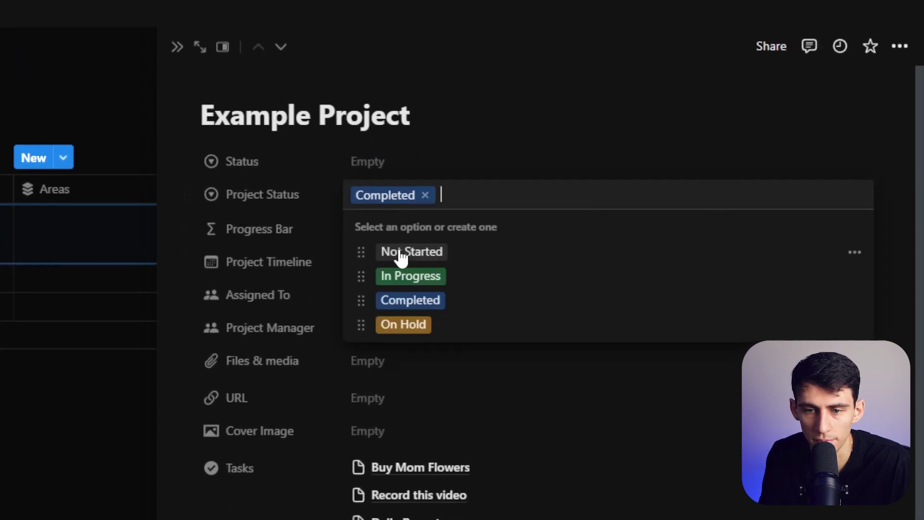
click(406, 278)
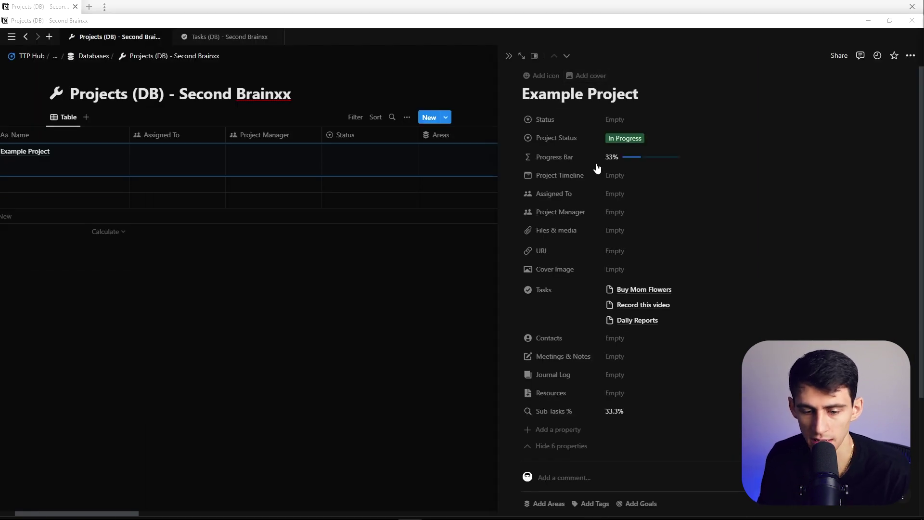
Hide the Sub Tasks % property and place it directly above Tasks, collapsing the hidden properties.
click(558, 412)
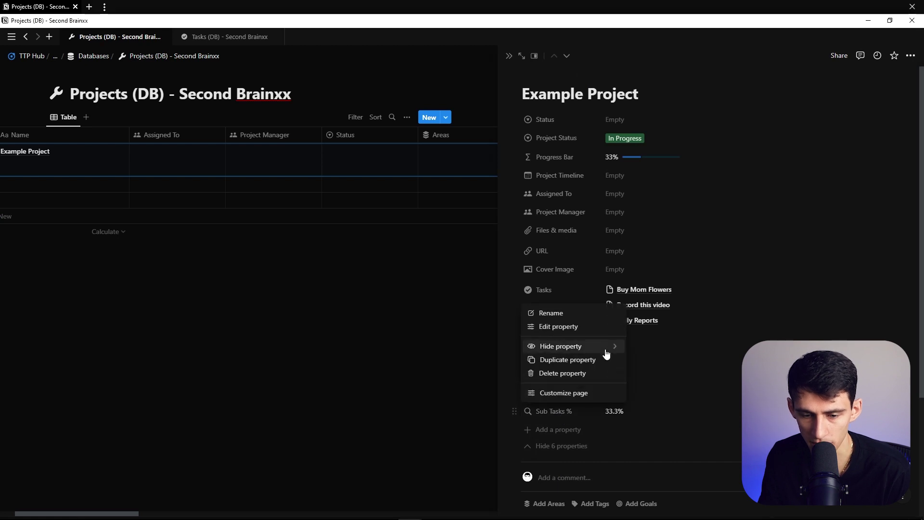
mouse_move(602, 346)
click(639, 362)
drag(553, 411, 540, 293)
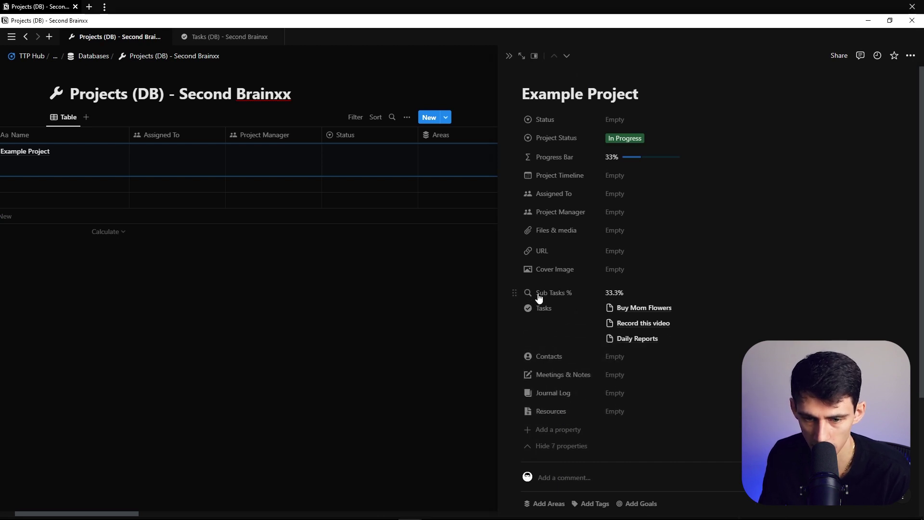
click(559, 445)
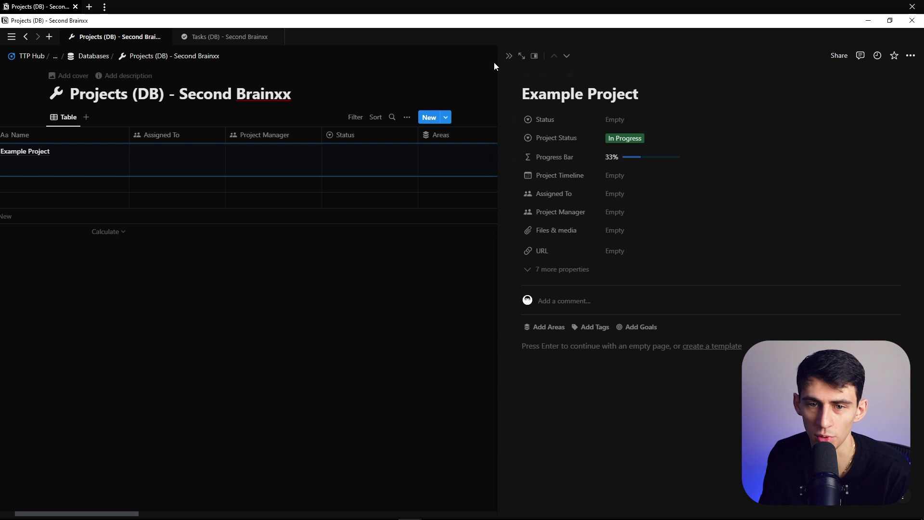
Close the Example Project page and create a new template for the Projects database.
click(509, 56)
click(873, 119)
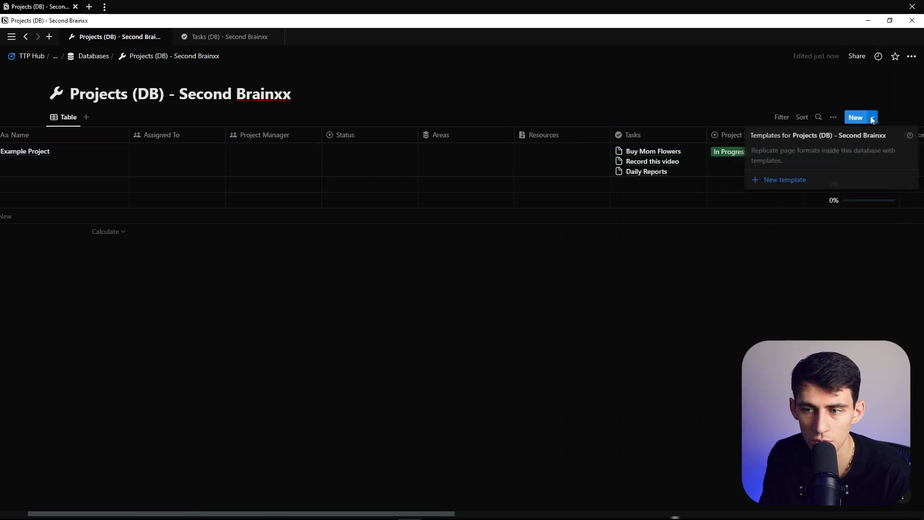
click(780, 181)
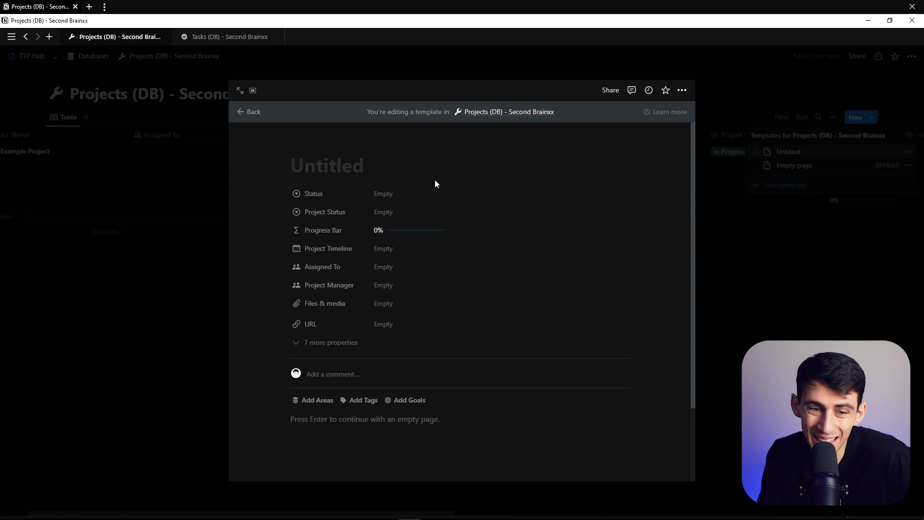
Give the untitled project template a white wrench icon and close the template.
mouse_move(314, 155)
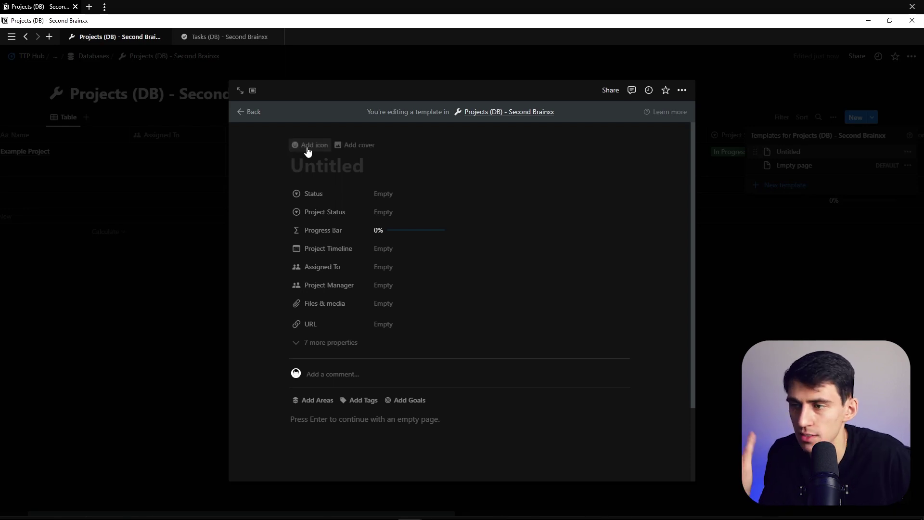
click(307, 147)
click(253, 218)
text(wrench)
key(Return)
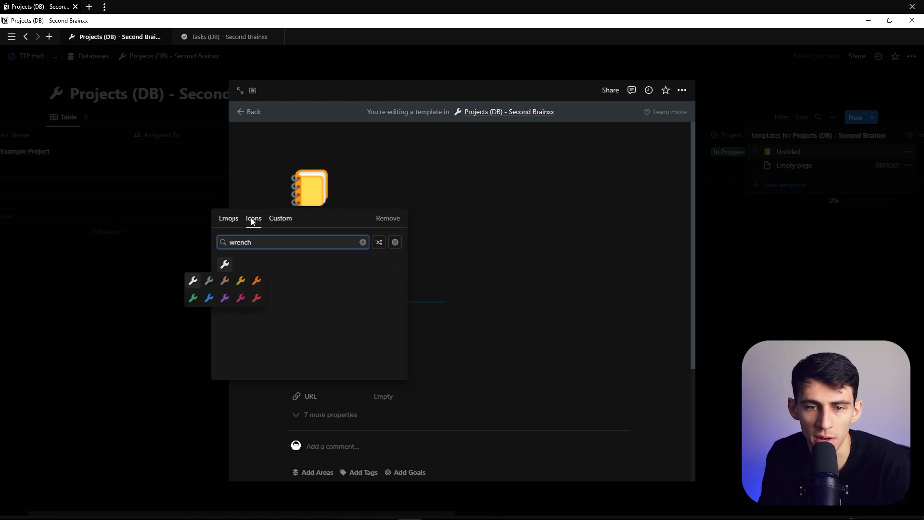
click(197, 281)
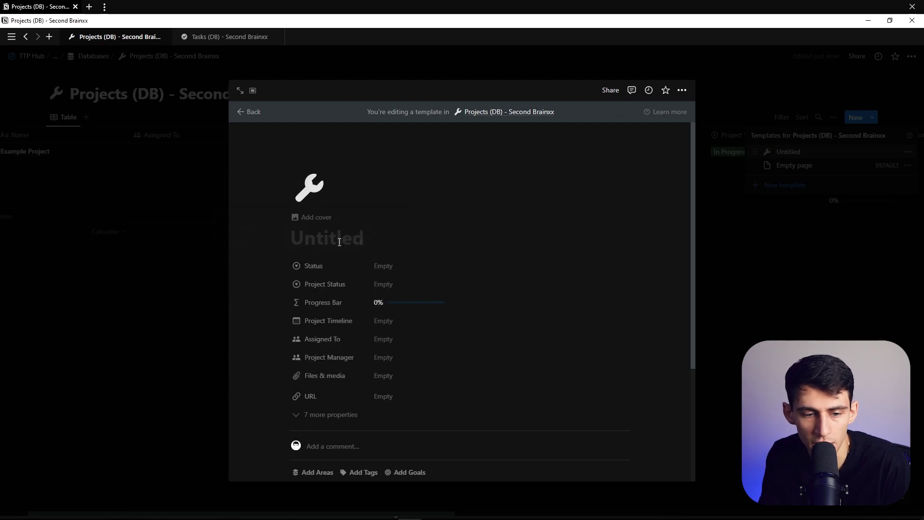
click(832, 150)
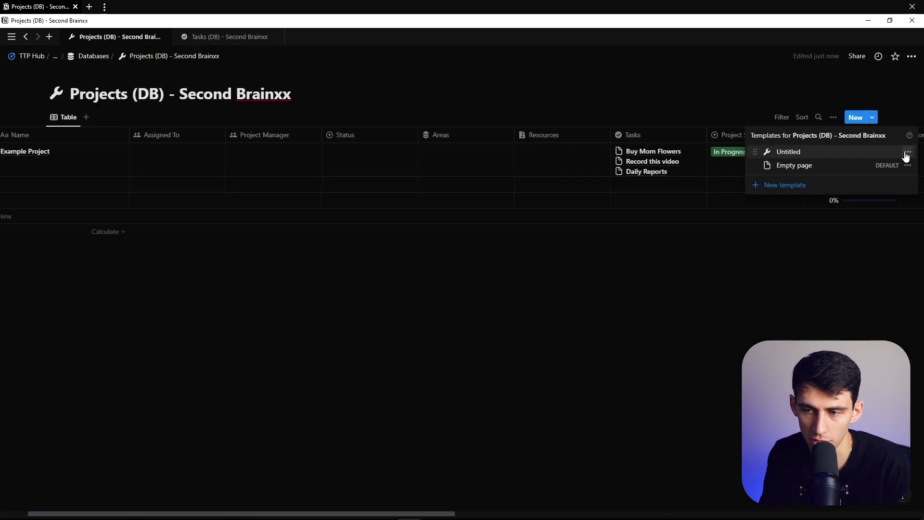
Set the untitled template as the default for all views of the Projects database.
click(908, 153)
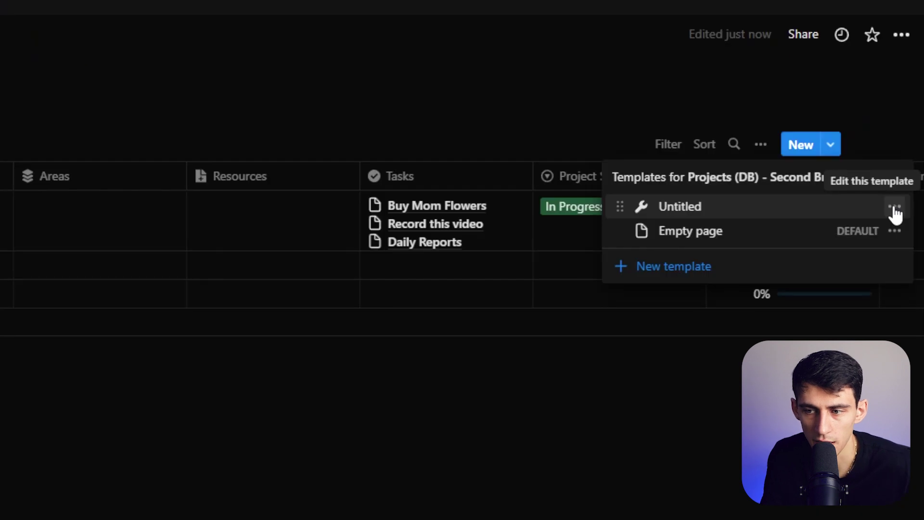
click(831, 210)
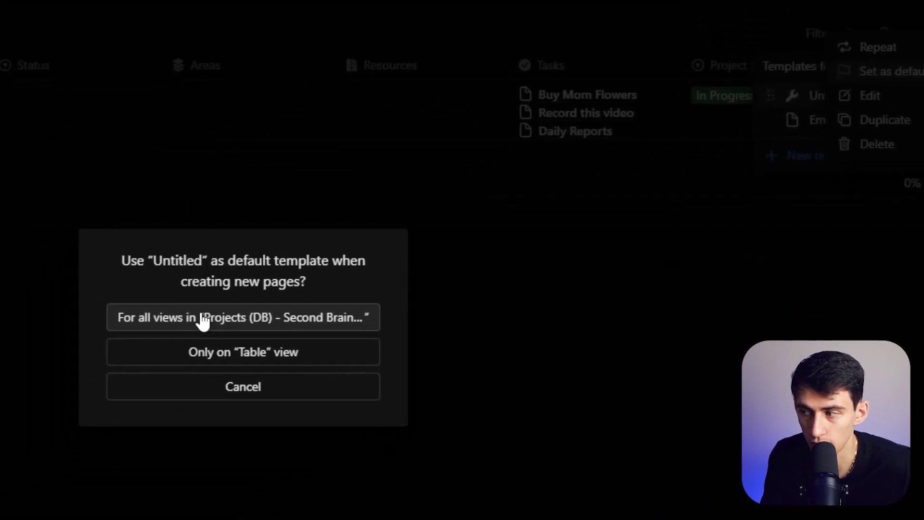
click(318, 320)
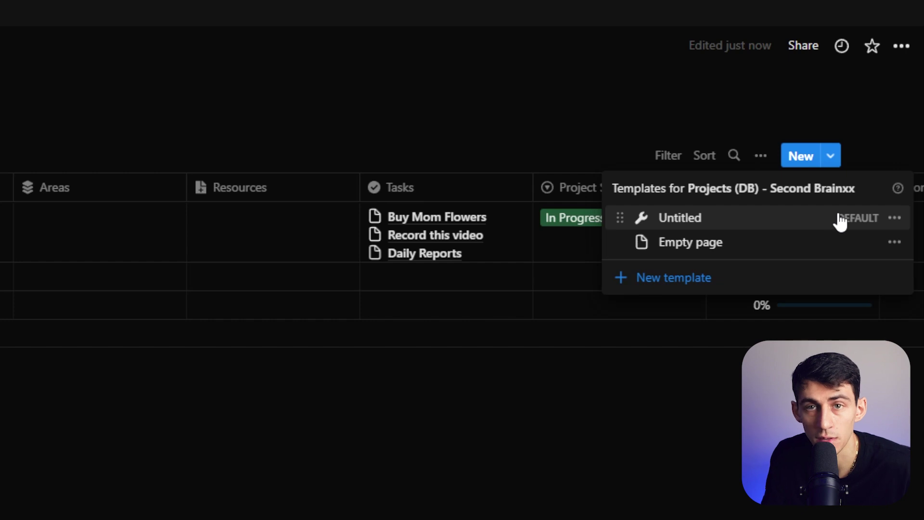
Open the untitled project template for editing as a full page and turn on full width.
click(894, 218)
click(732, 222)
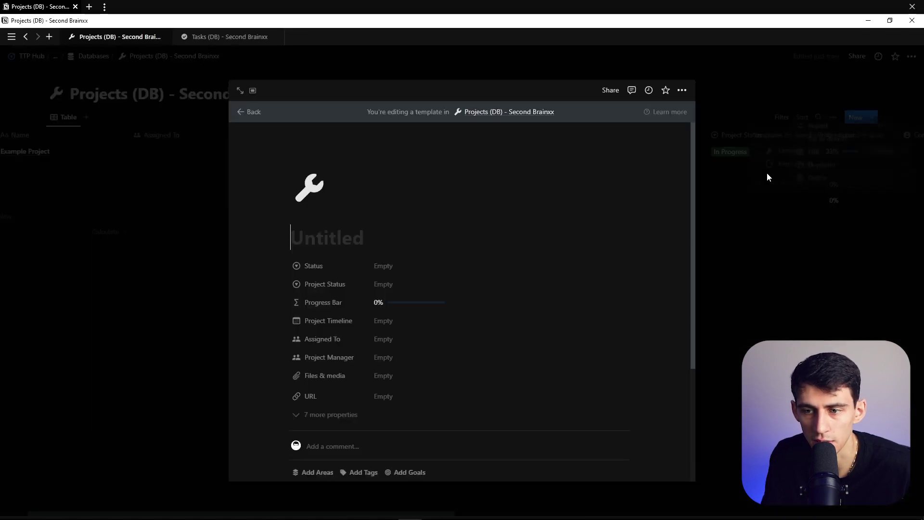
click(239, 90)
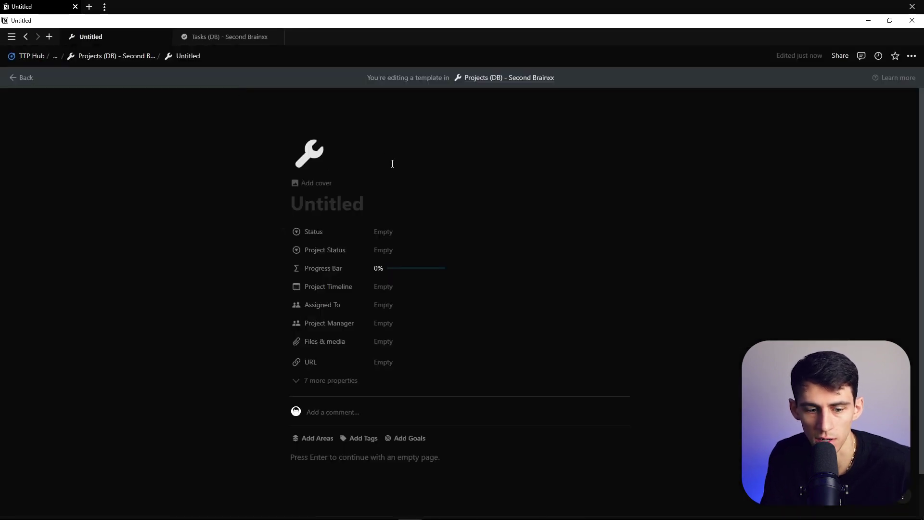
scroll(404, 303, down, 2)
click(913, 56)
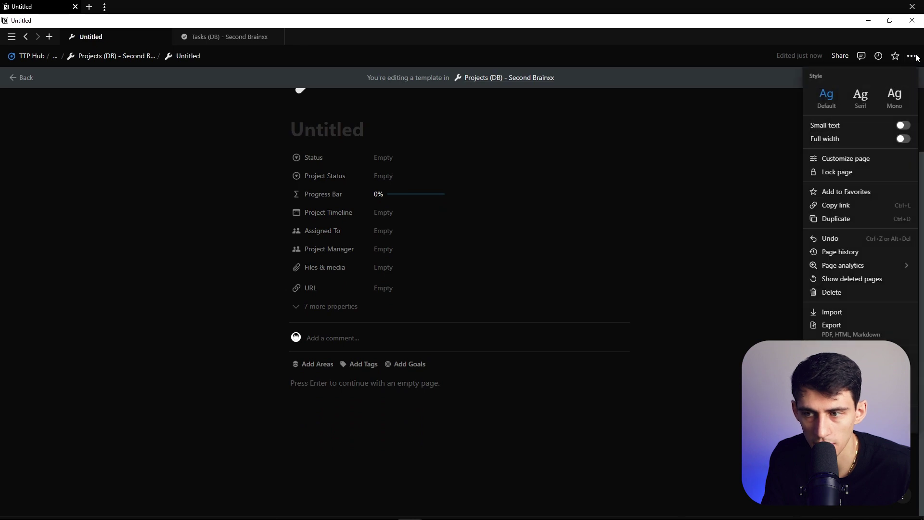
click(905, 139)
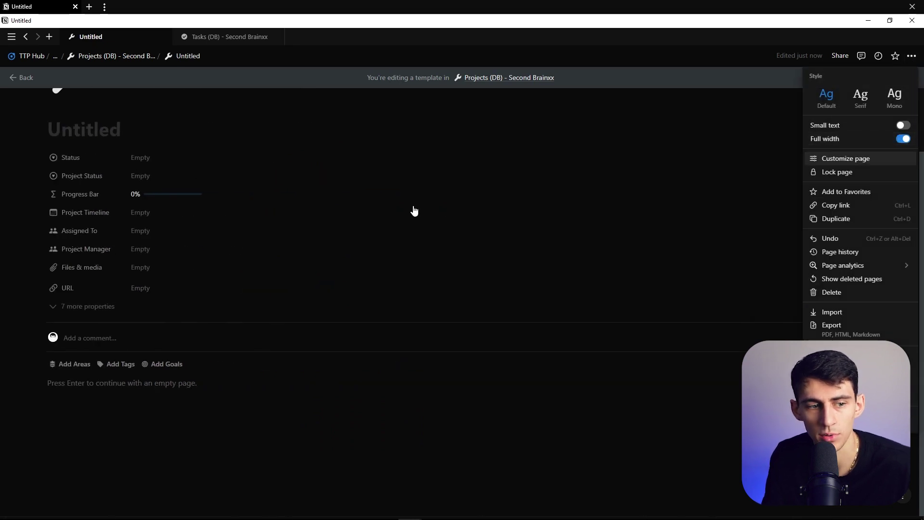
click(413, 206)
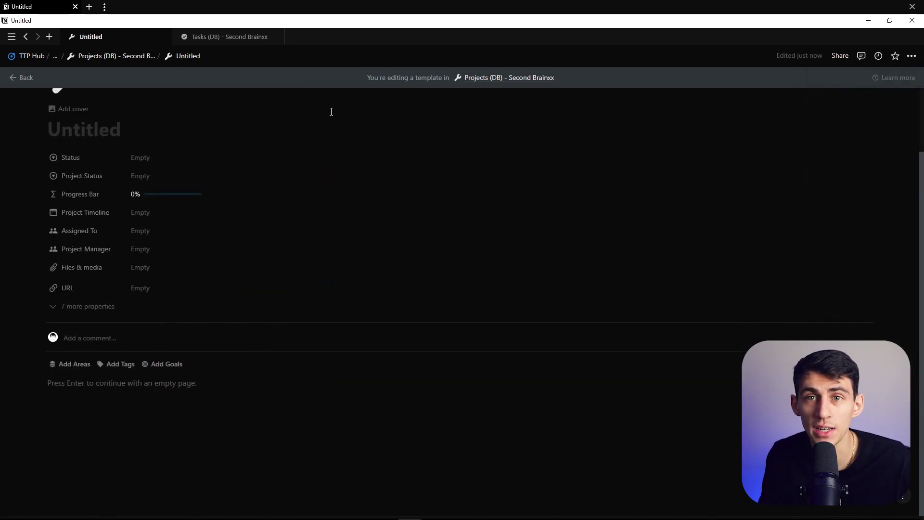
Go to the example Home page in the Tasks database tab and copy its synced top navigation block.
click(241, 39)
click(89, 56)
click(88, 57)
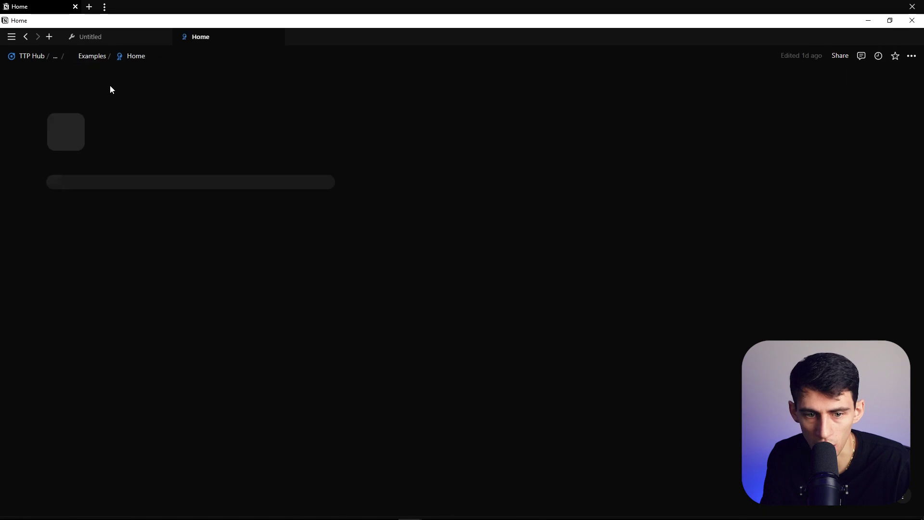
click(695, 202)
click(811, 190)
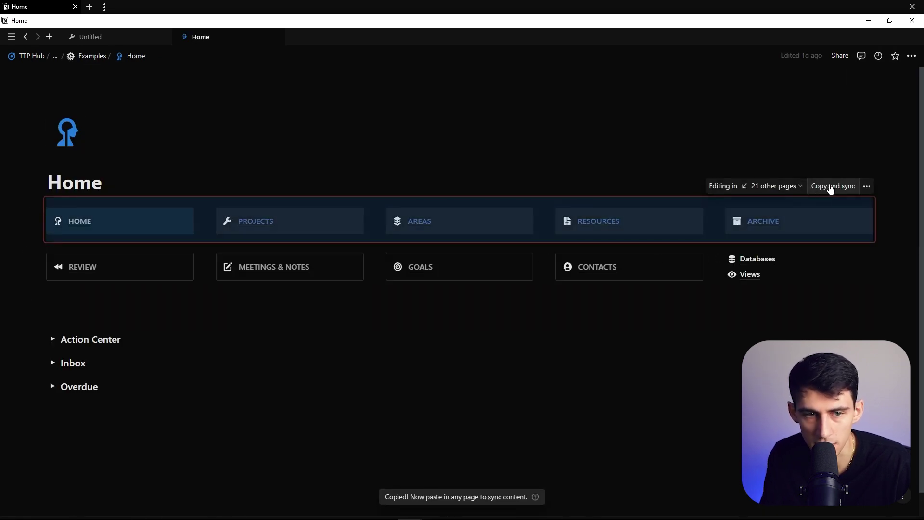
Paste the synced navigation block into the body of the untitled project template.
click(154, 37)
click(261, 384)
key(ctrl+v)
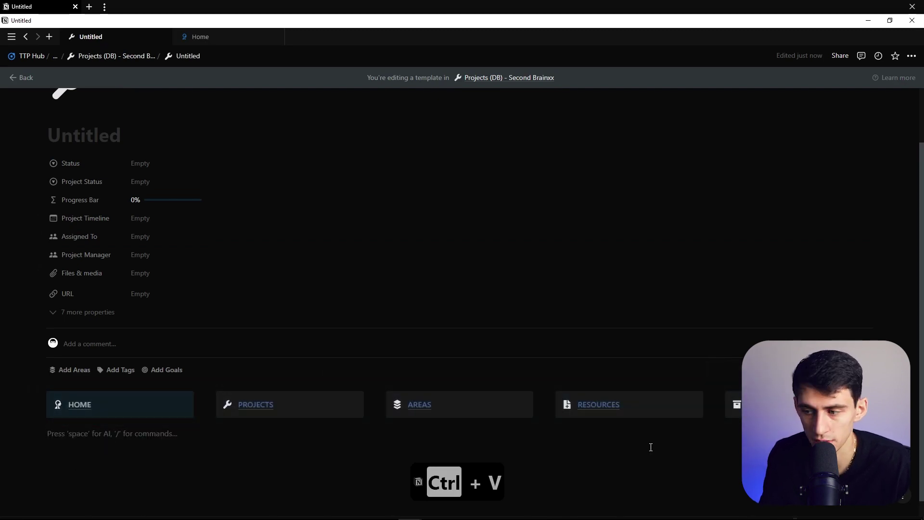
Insert a two-column layout below the synced navigation in the project template and fill both columns with placeholder text.
scroll(543, 350, down, 1)
text(/col)
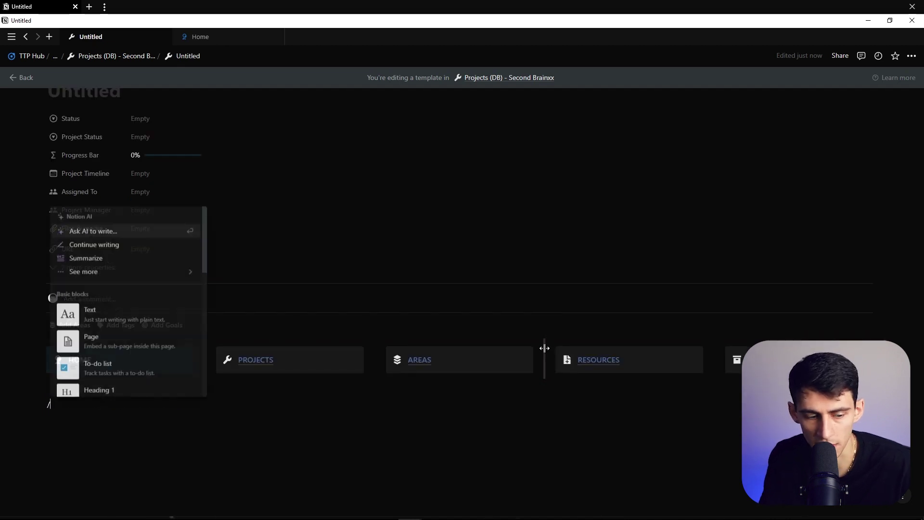
key(BackSpace)
key(BackSpace)
key(BackSpace)
key(BackSpace)
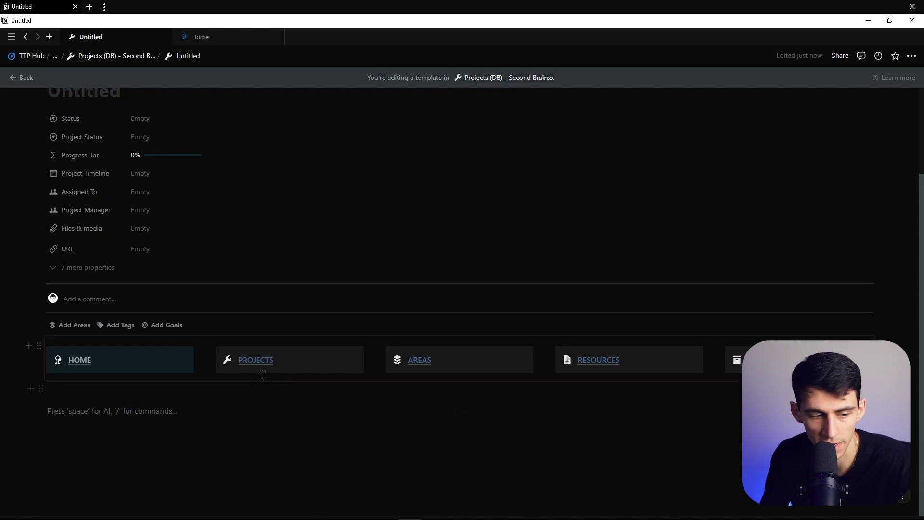
click(162, 420)
text(sdfdasff)
click(603, 418)
text(sdfsasfdf)
key(Return)
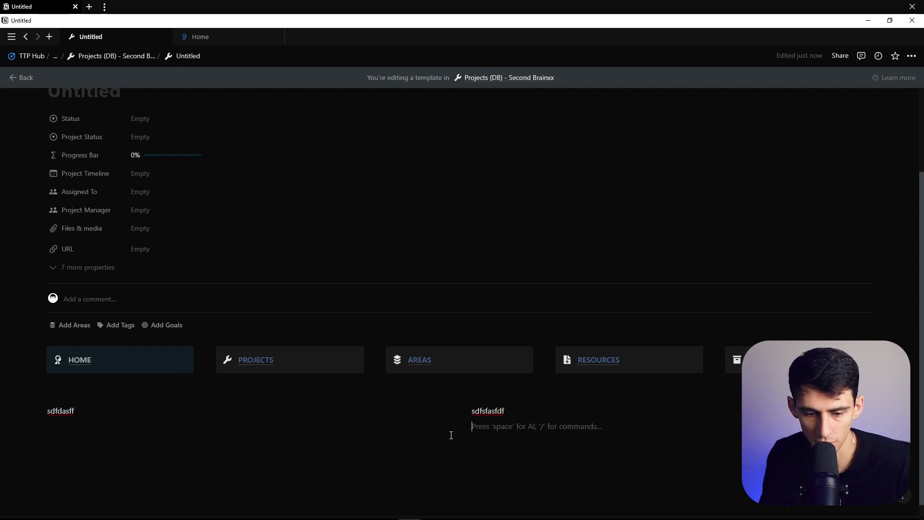
Add a divider below the two-column row.
drag(460, 424, 443, 433)
text(/di)
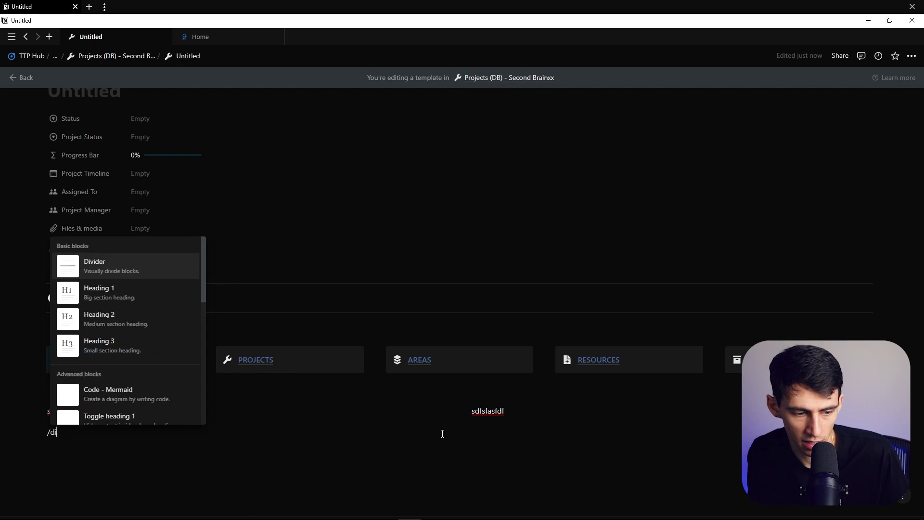
key(BackSpace)
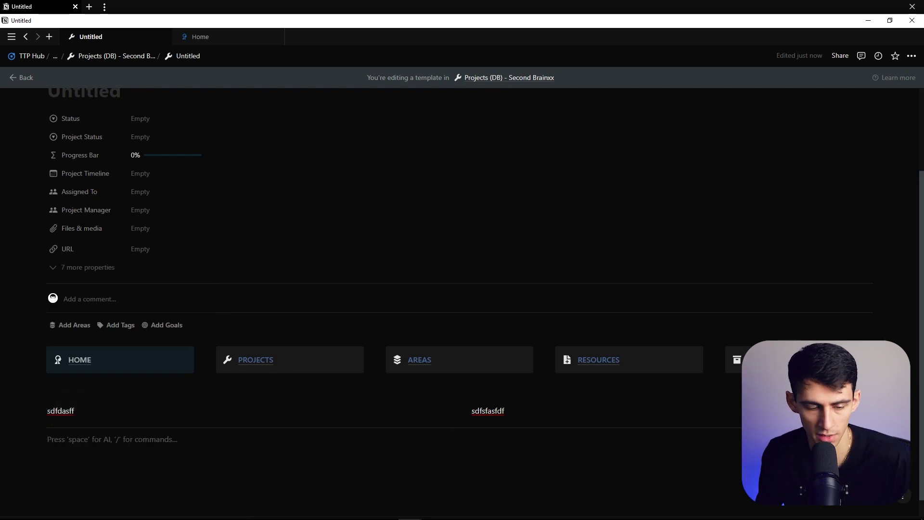
Add a second two-column row of placeholder text below the divider and widen the first column of both rows.
text(ds;lfja;lfaf)
key(ctrl+BackSpace)
key(ctrl+BackSpace)
key(ctrl+BackSpace)
key(ctrl+BackSpace)
key(ctrl+BackSpace)
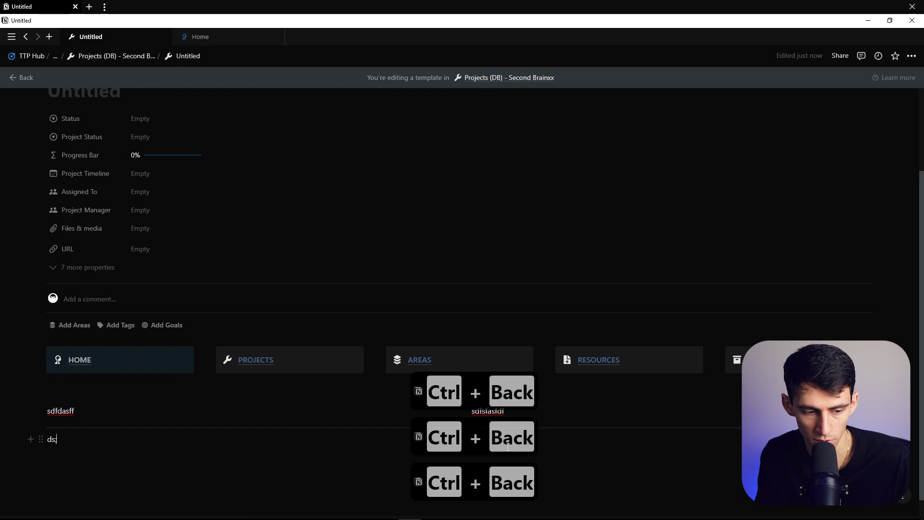
text(/)
key(ctrl+BackSpace)
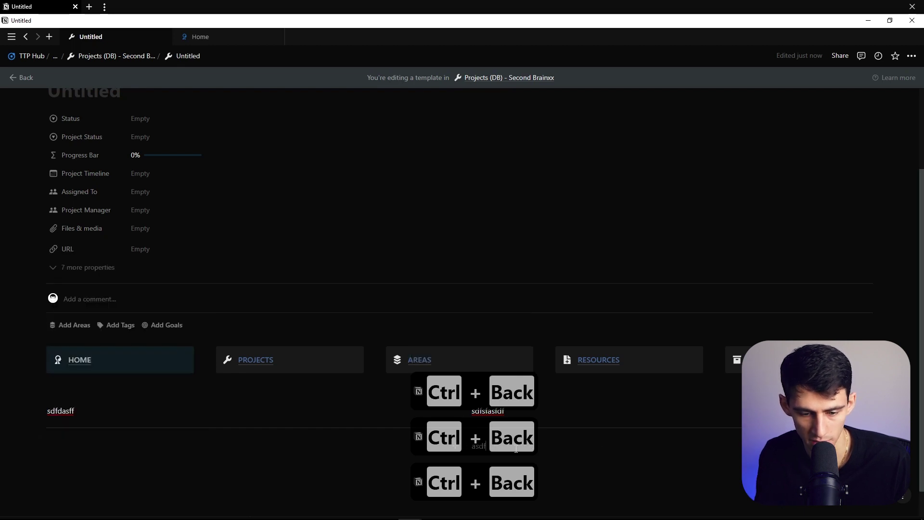
click(253, 444)
text(asdfsafsdafsf)
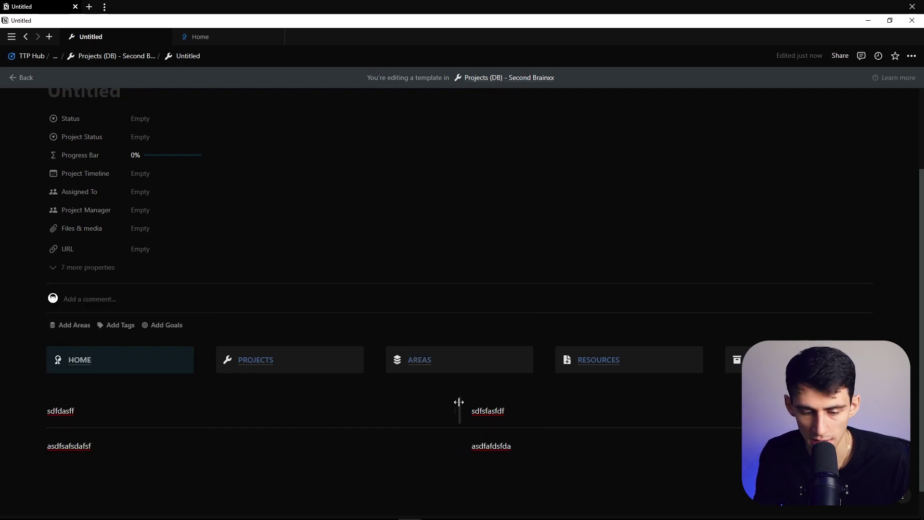
drag(467, 400, 560, 400)
drag(467, 438, 560, 438)
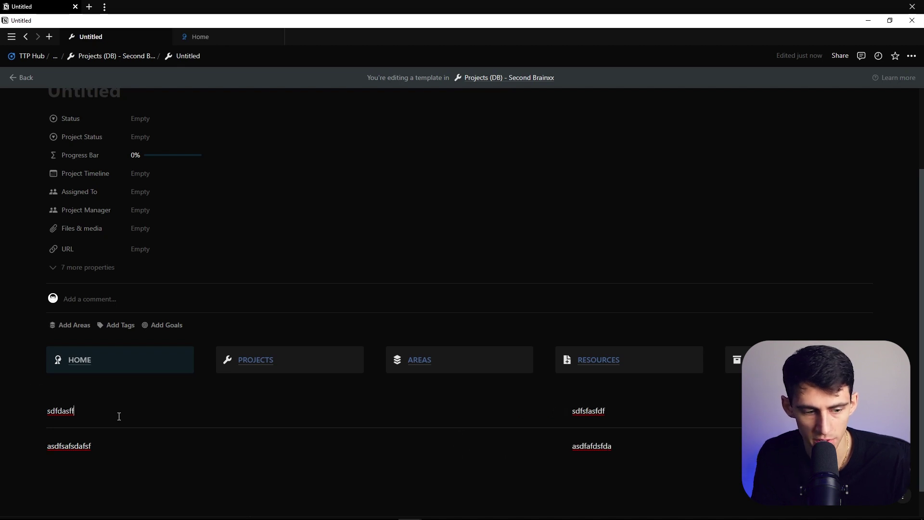
Add a callout block under the placeholder text in the upper row's first column and give it the default background.
key(Return)
text(/call)
click(42, 426)
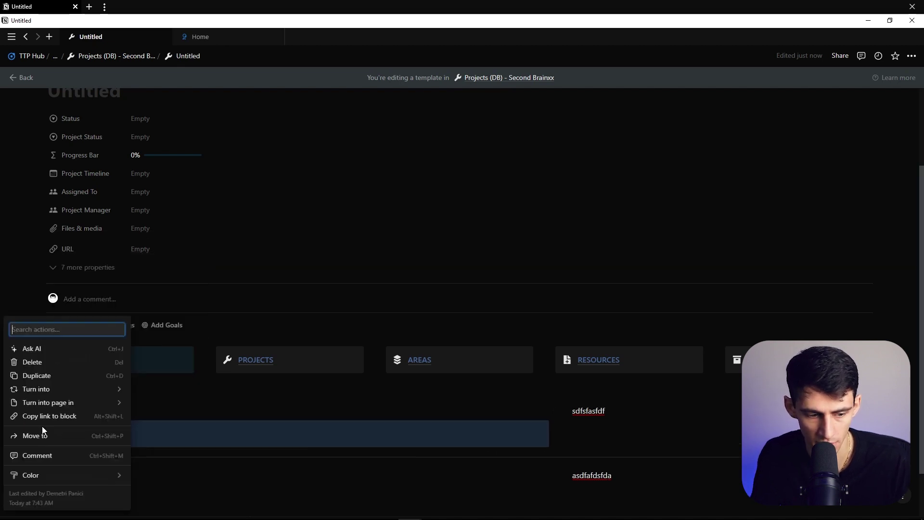
mouse_move(77, 475)
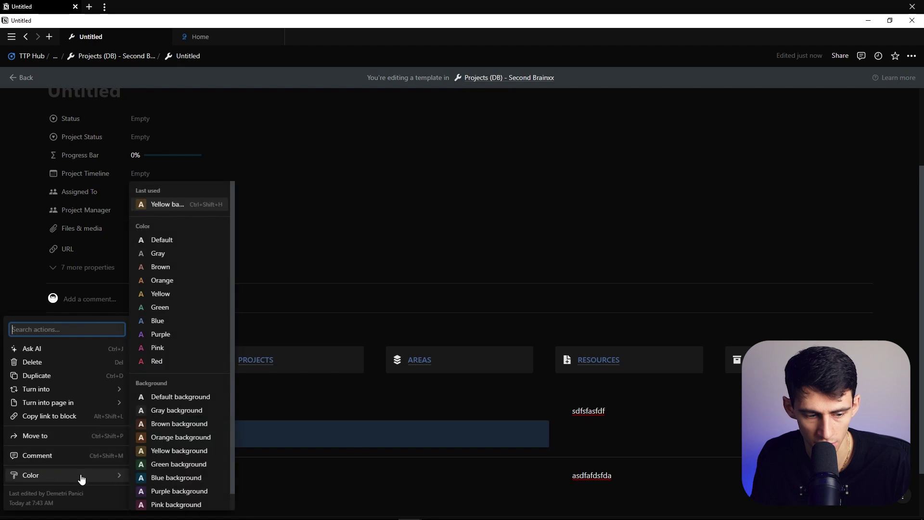
click(182, 400)
Duplicate the empty callout into the other three columns and delete the placeholder text in the lower row.
click(42, 413)
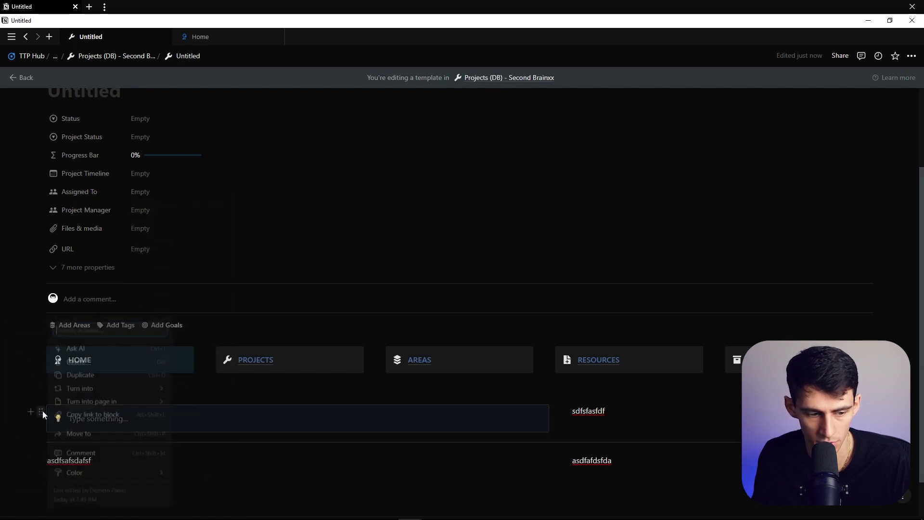
click(80, 375)
drag(41, 441, 573, 415)
scroll(600, 398, down, 1)
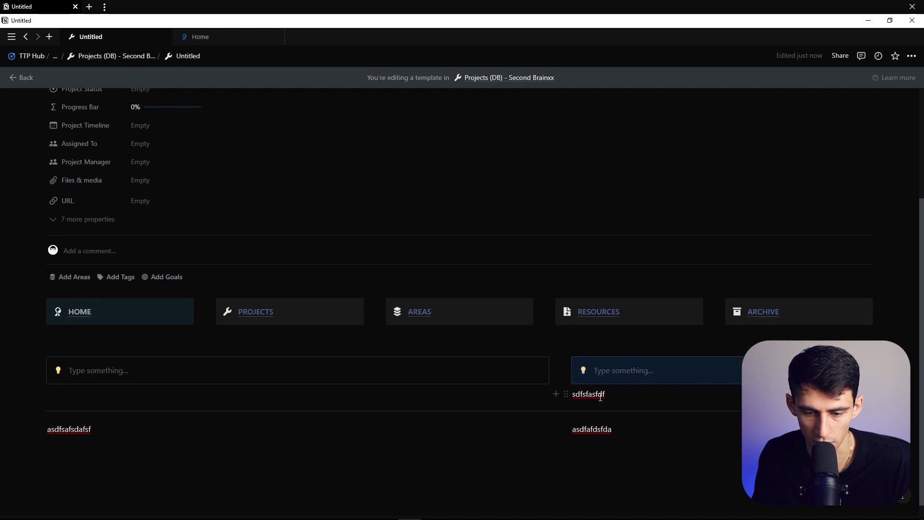
drag(567, 364, 288, 428)
double_click(67, 460)
key(BackSpace)
Title the upper row's first callout SUB TASKS in bold.
click(86, 367)
key(Caps_Lock)
text(SUB TASKS)
key(ctrl+a)
key(ctrl+b)
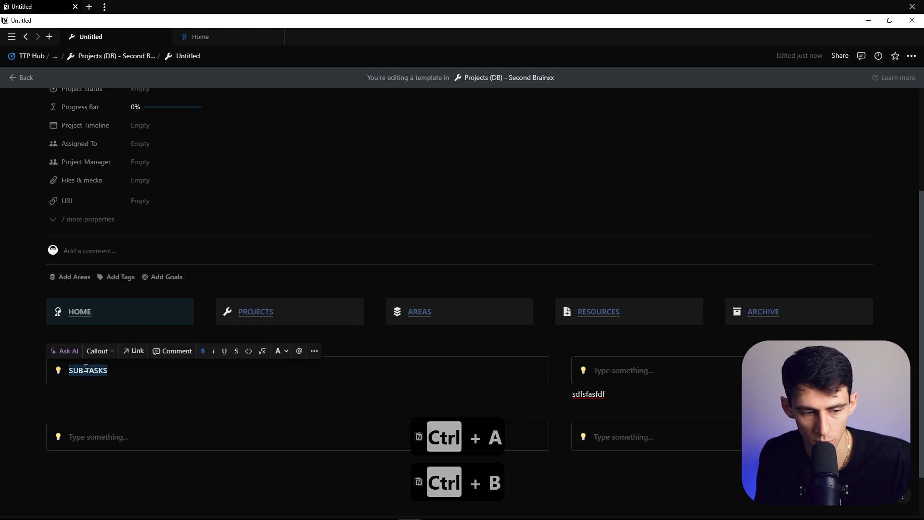
Title the upper row's second callout MEETINGS & NOTES in bold.
click(651, 369)
text(M)
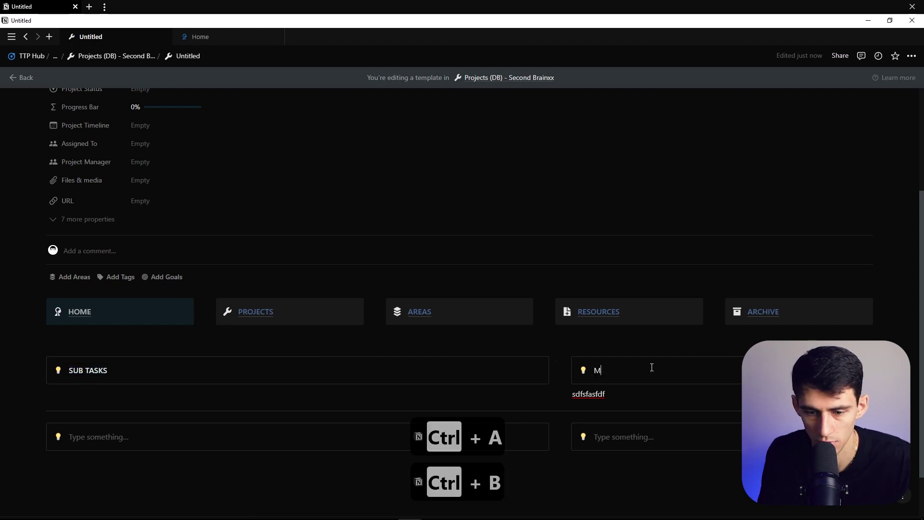
text(EETINGS & NOTES)
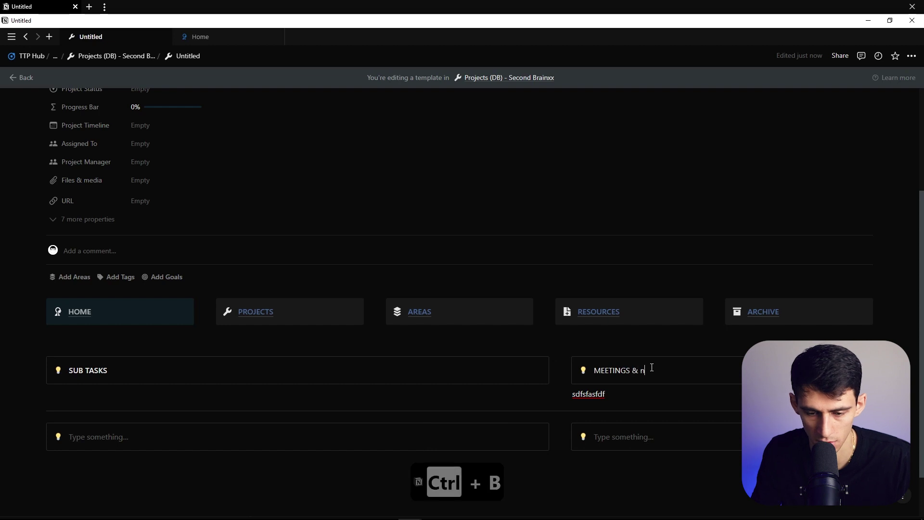
key(ctrl+a)
key(ctrl+b)
Title the two callouts below the divider CONTACTS in the first column and RESOURCES in the second, both in bold.
click(644, 437)
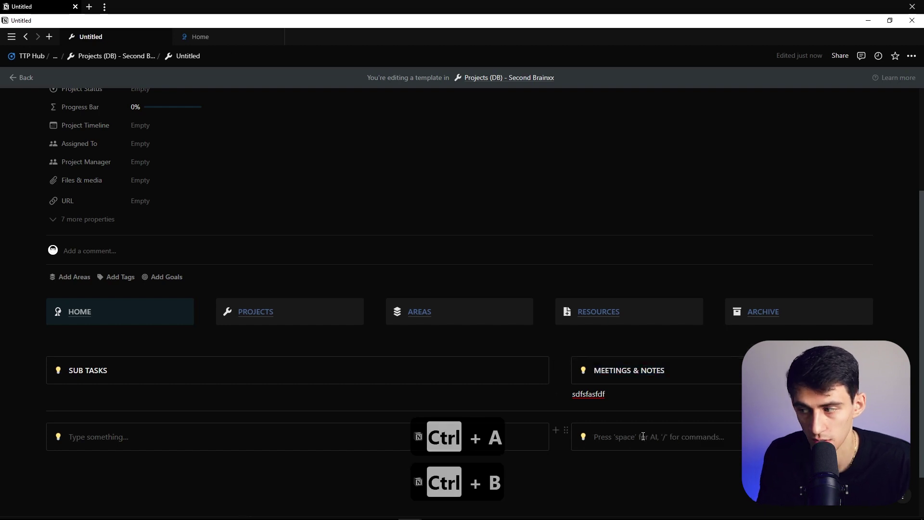
text(RESOURCES)
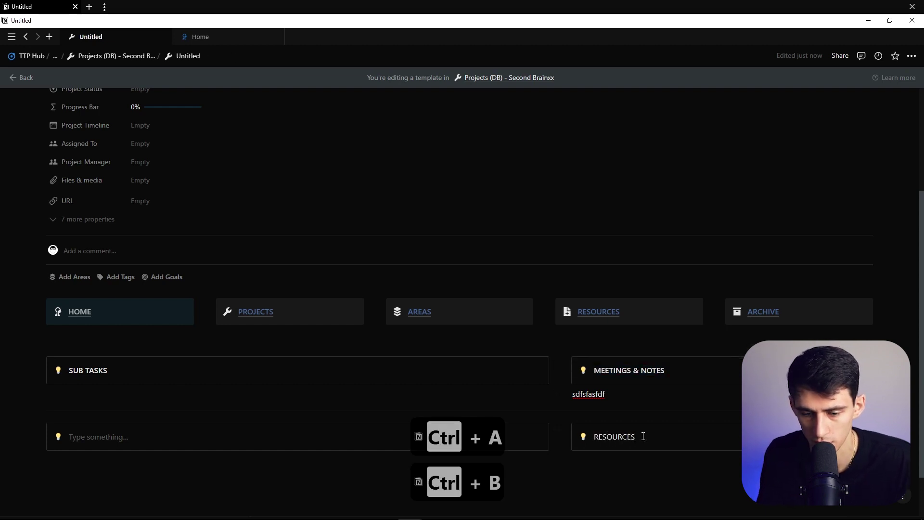
key(ctrl+a)
key(ctrl+b)
click(152, 439)
text(CONTACTS)
key(ctrl+a)
key(ctrl+b)
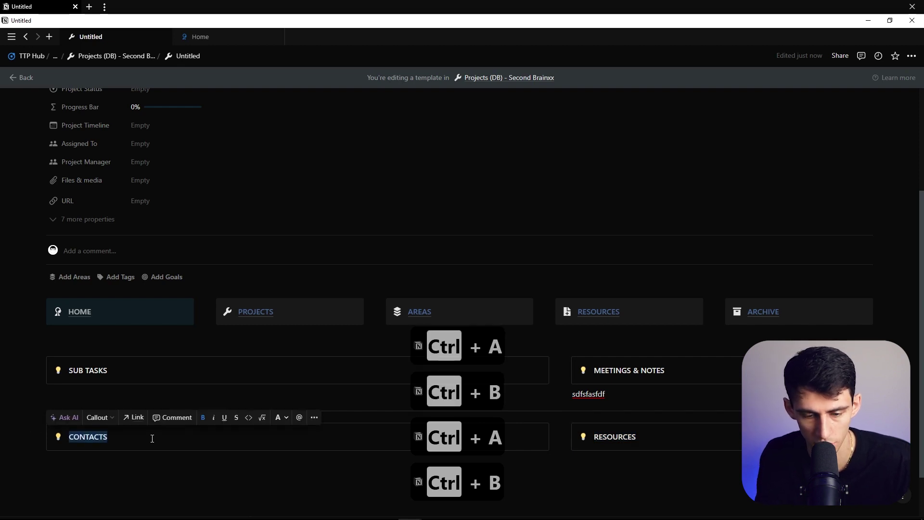
Delete the placeholder text under the MEETINGS & NOTES callout and change that callout's icon to the white pencil-and-square icon.
double_click(620, 396)
key(BackSpace)
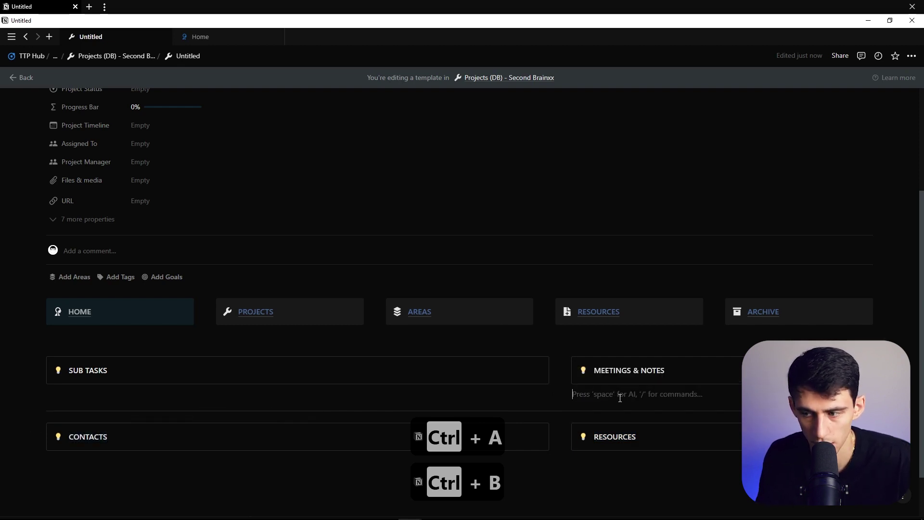
click(584, 370)
click(527, 201)
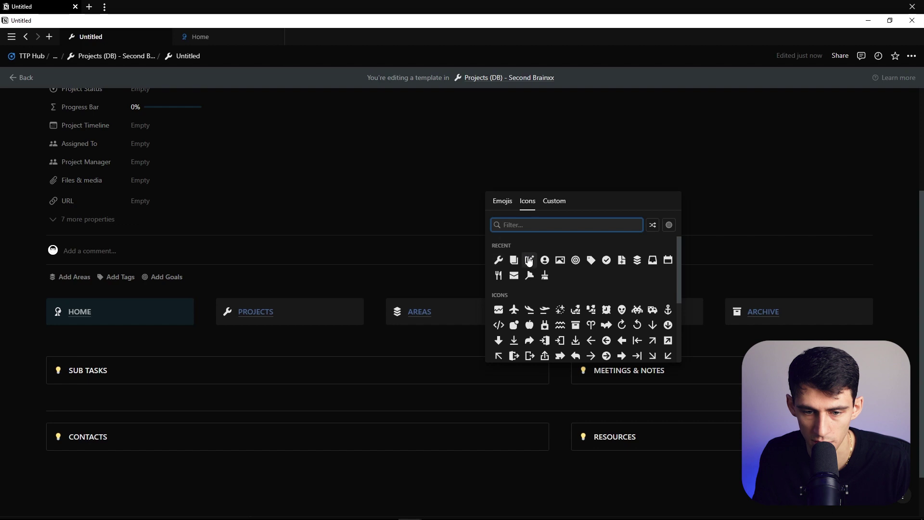
mouse_move(529, 261)
click(499, 280)
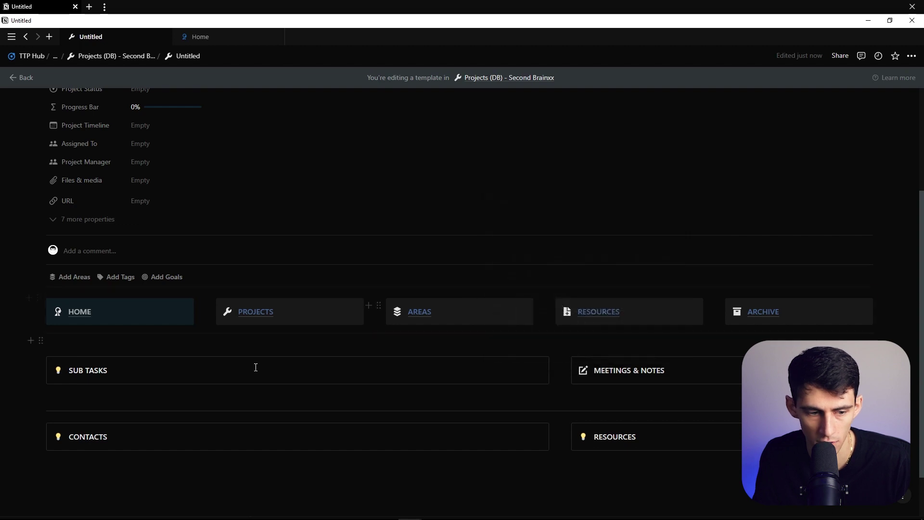
Change the SUB TASKS callout icon to the white check-mark circle and the CONTACTS callout icon to the white person circle.
click(59, 370)
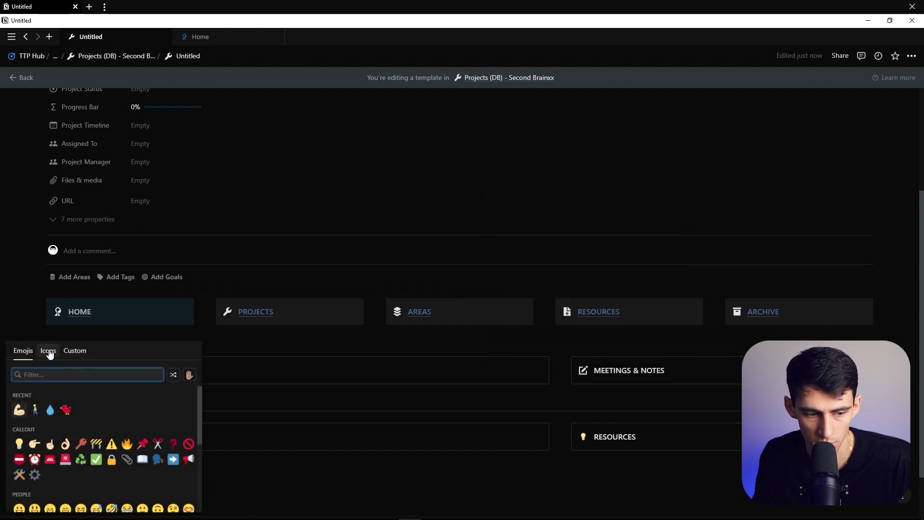
click(47, 351)
click(23, 351)
click(48, 351)
click(81, 409)
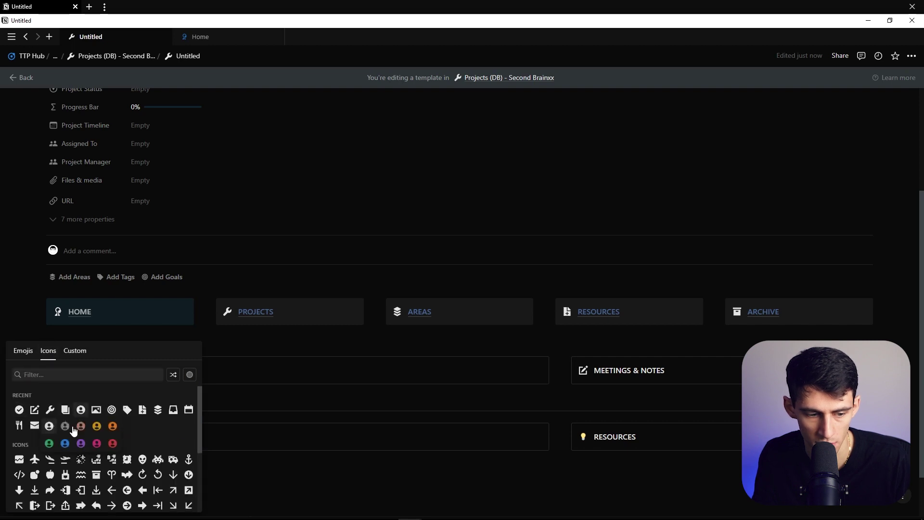
click(71, 429)
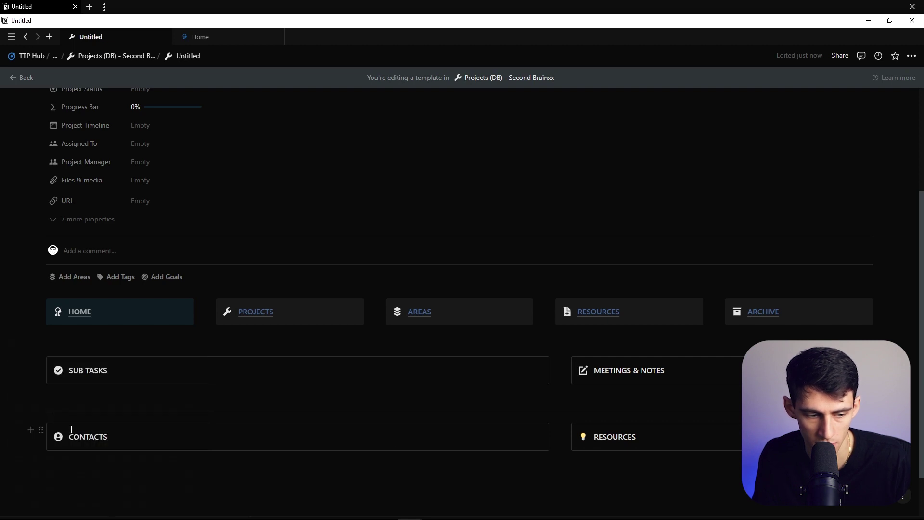
Change the RESOURCES callout icon to the white document with a plus sign.
click(584, 442)
click(527, 268)
click(622, 327)
click(592, 341)
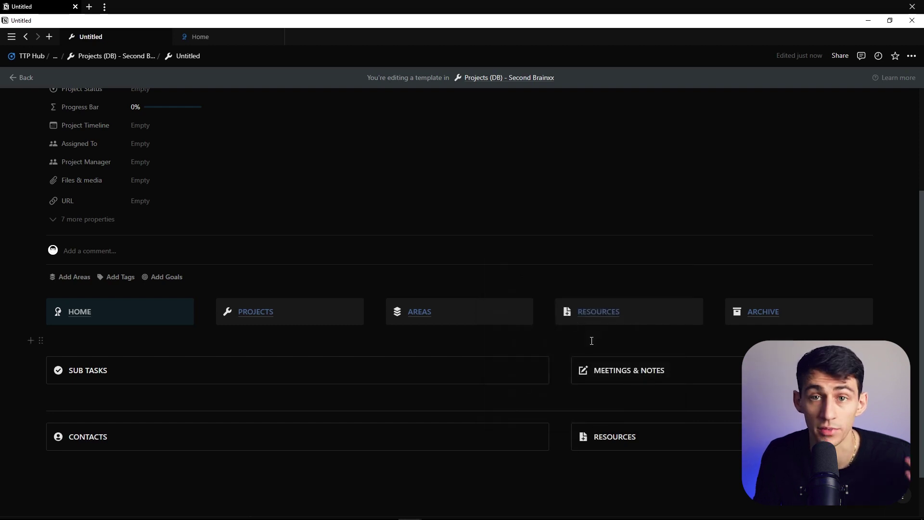
scroll(444, 159, up, 1)
scroll(439, 152, down, 1)
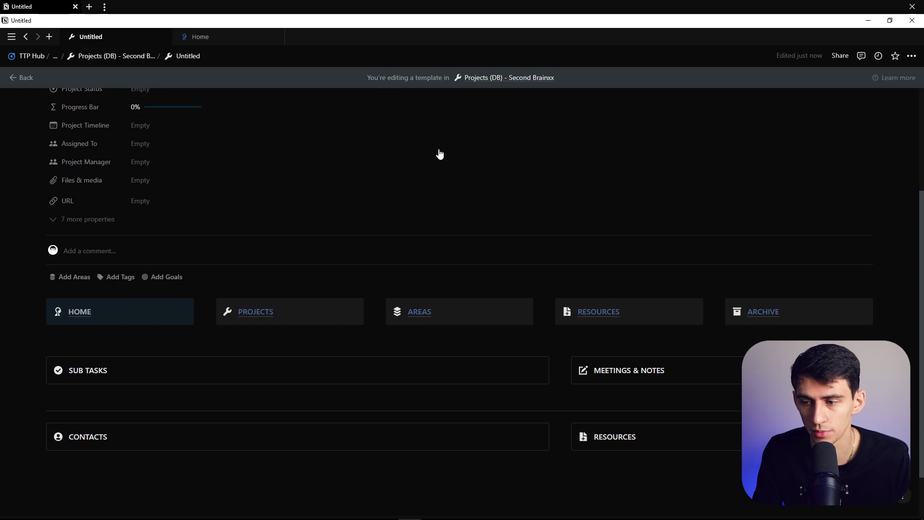
scroll(243, 207, down, 2)
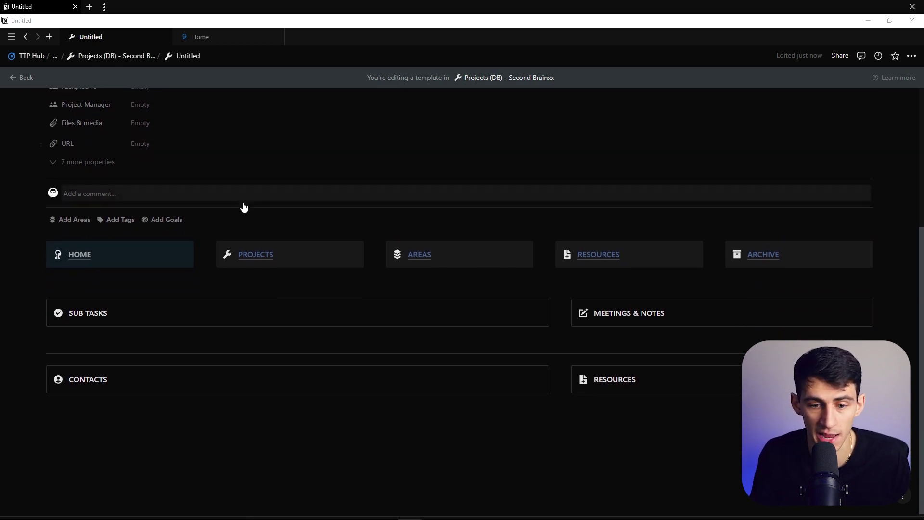
scroll(242, 221, up, 2)
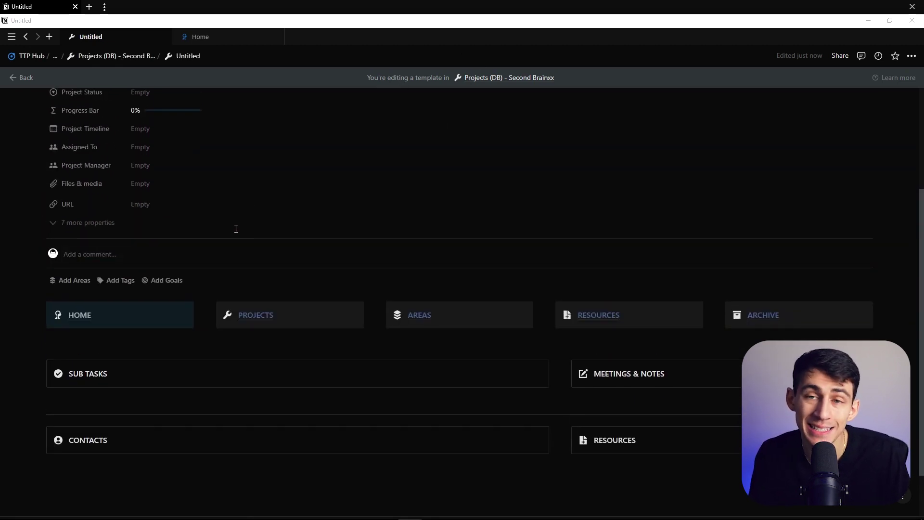
scroll(664, 381, down, 2)
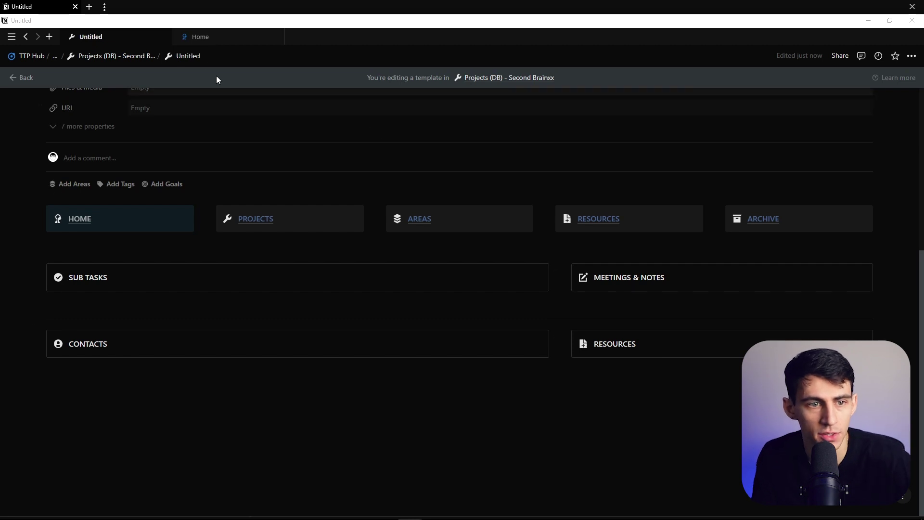
Copy the linked Resources database view from the Resources page and paste it under the RESOURCES callout in the project template.
click(200, 37)
click(749, 265)
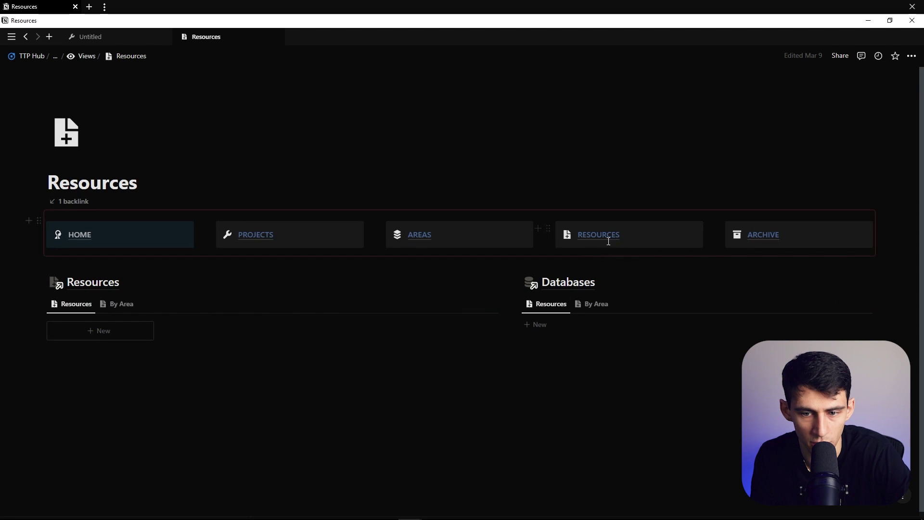
right_click(241, 324)
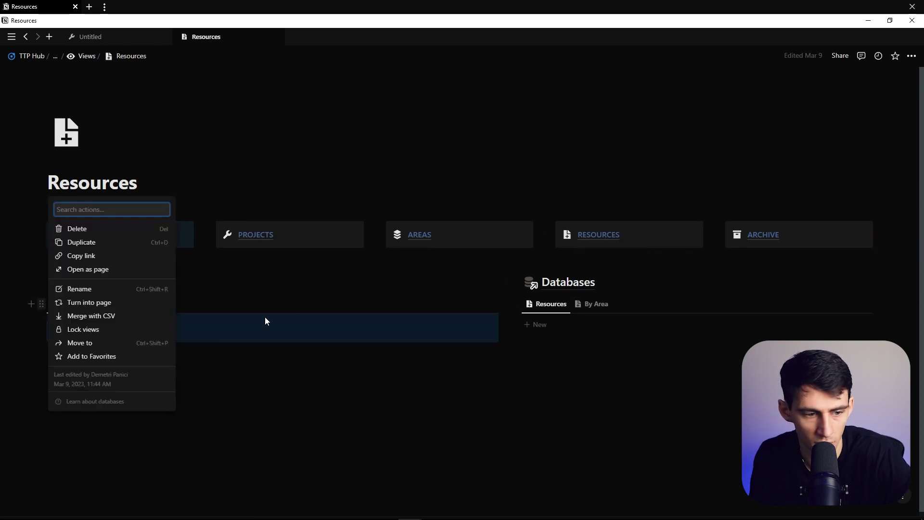
key(ctrl+c)
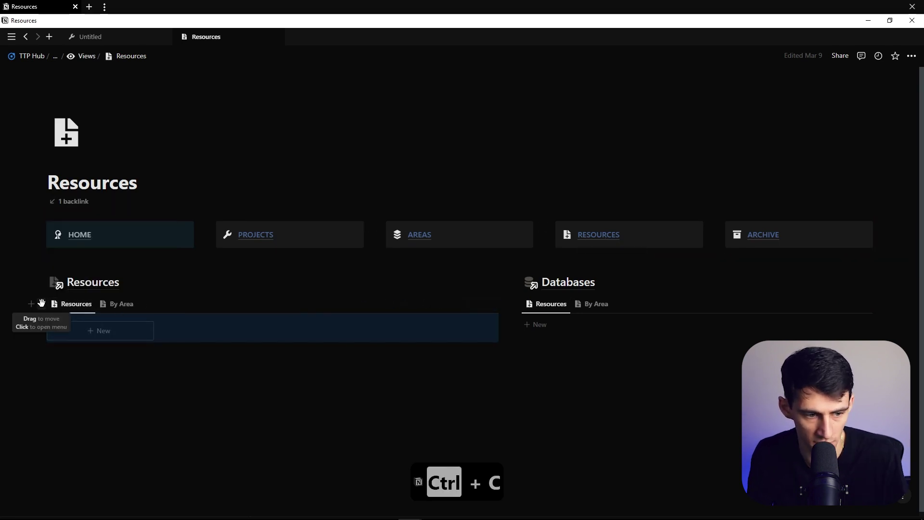
key(ctrl+c)
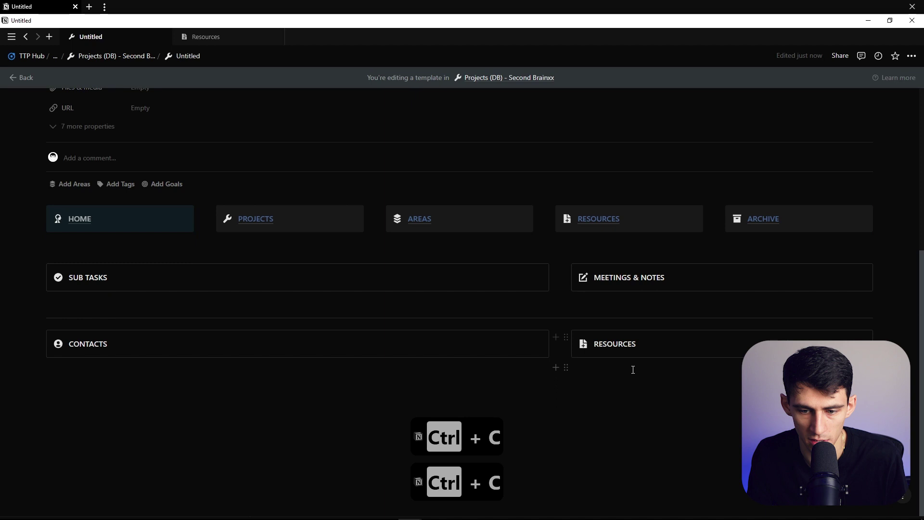
click(632, 368)
key(ctrl+v)
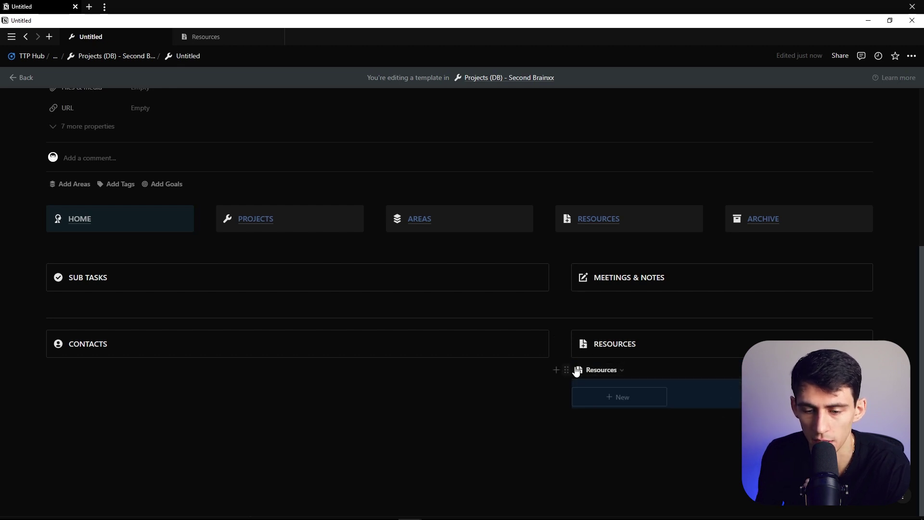
Move the linked Resources view into the RESOURCES callout and replace its Type filter rule with Projects contains the wrench-icon Untitled template.
drag(567, 369, 601, 352)
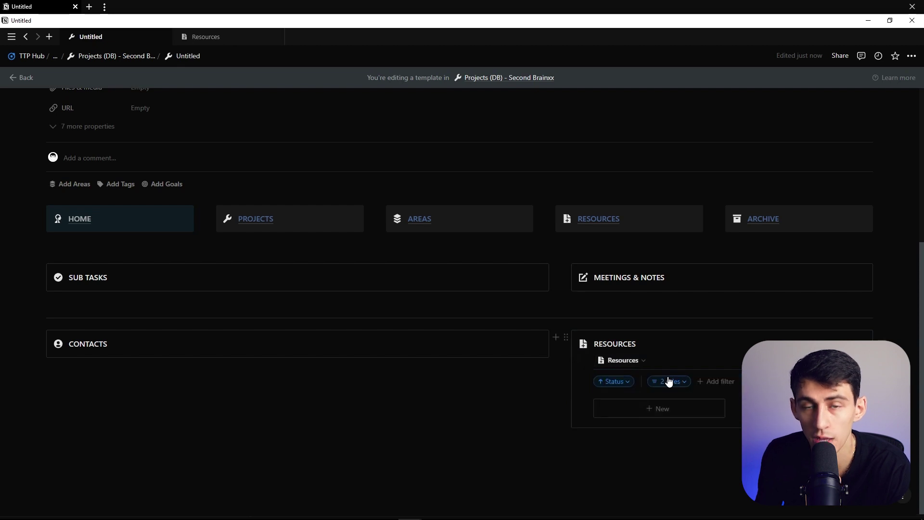
click(669, 381)
click(610, 442)
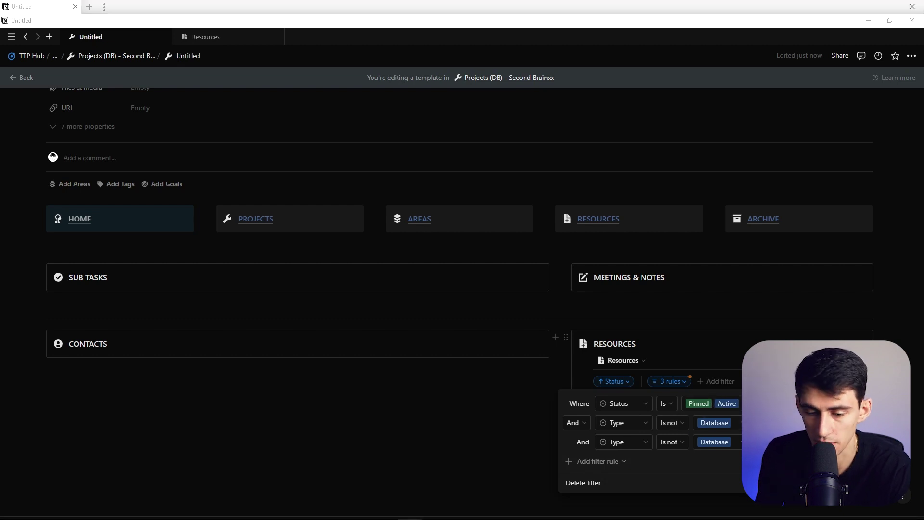
click(740, 440)
click(617, 423)
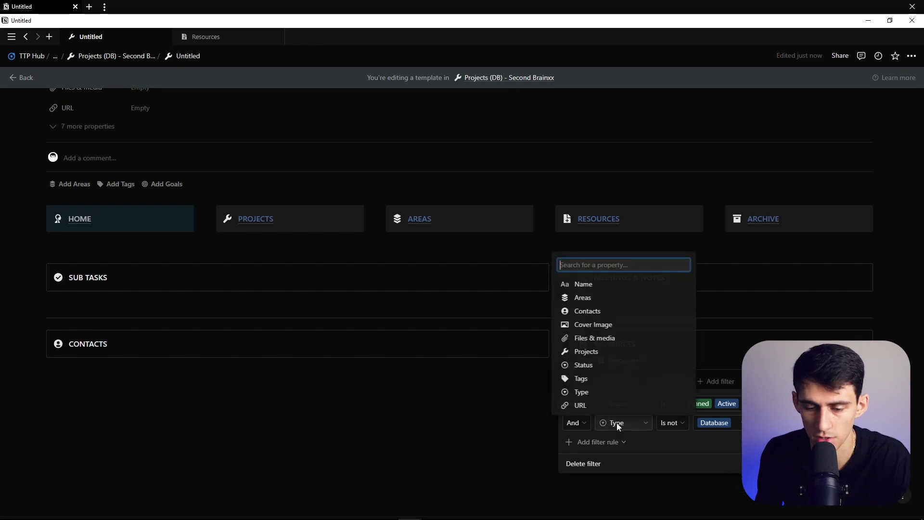
text(proj)
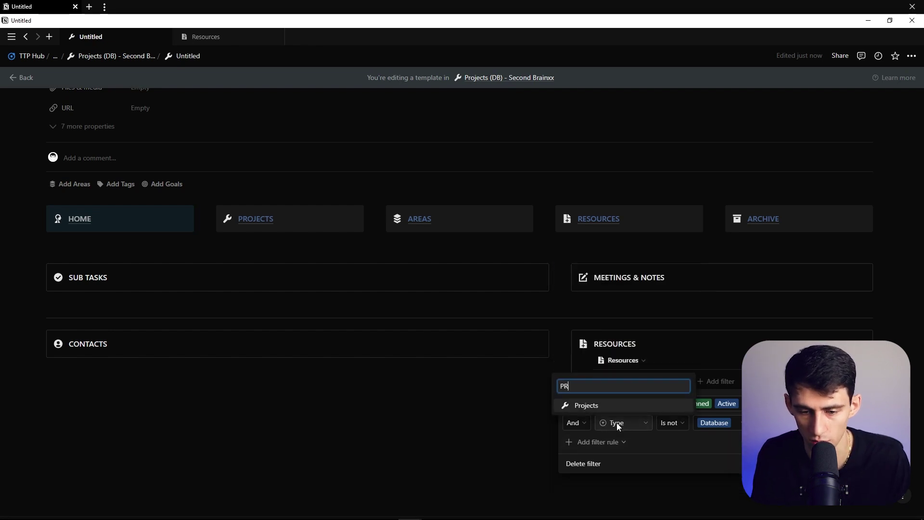
key(Return)
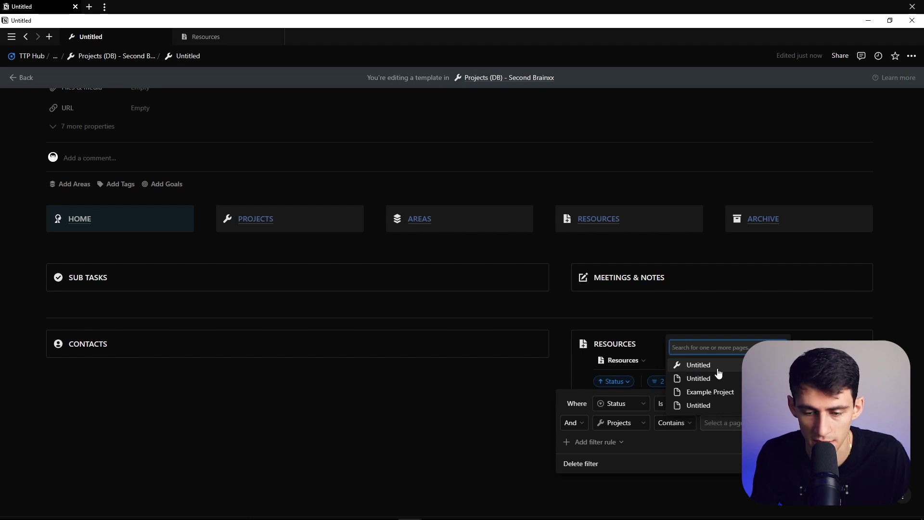
click(703, 365)
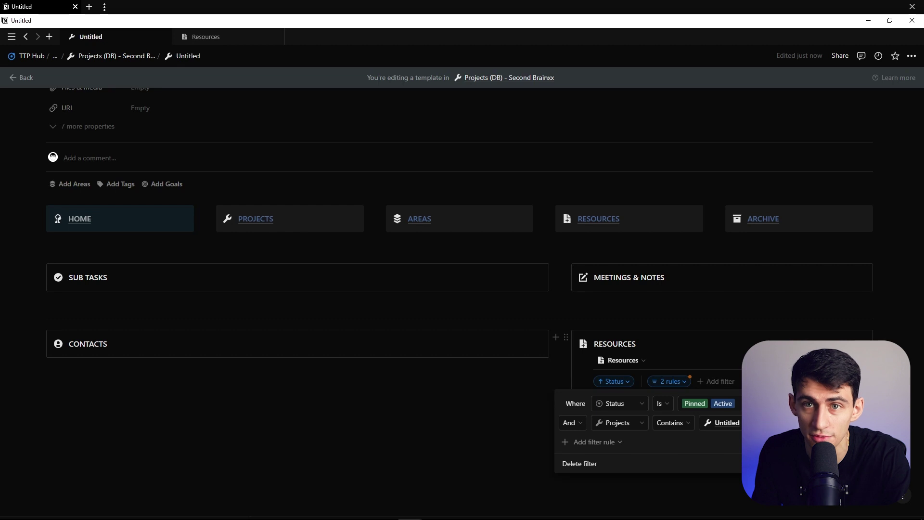
key(Escape)
Duplicate the Resources view inside the RESOURCES callout, naming the copy Archived and giving it the archive box icon.
click(623, 360)
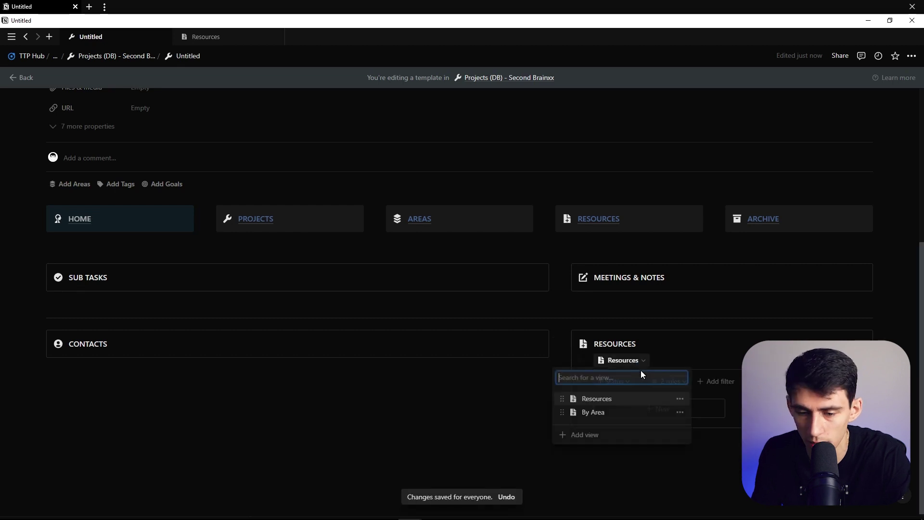
click(679, 398)
click(662, 479)
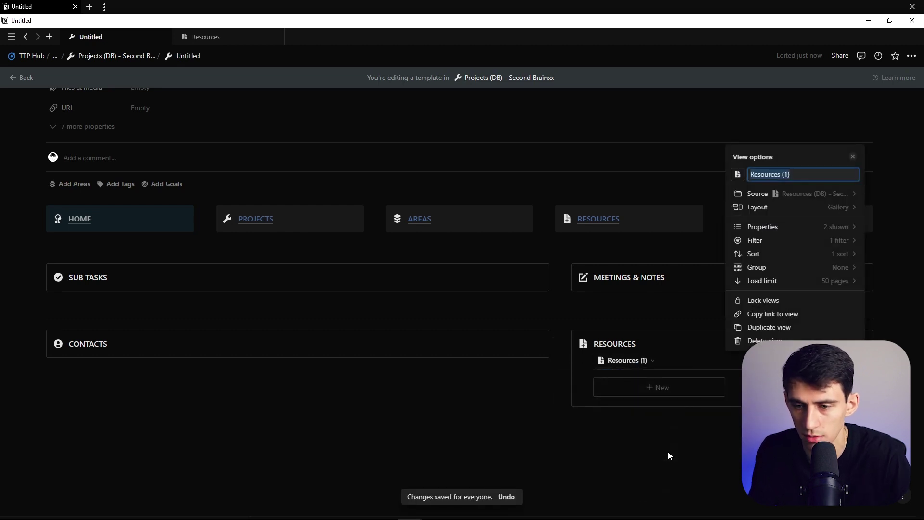
text(Archived)
click(734, 175)
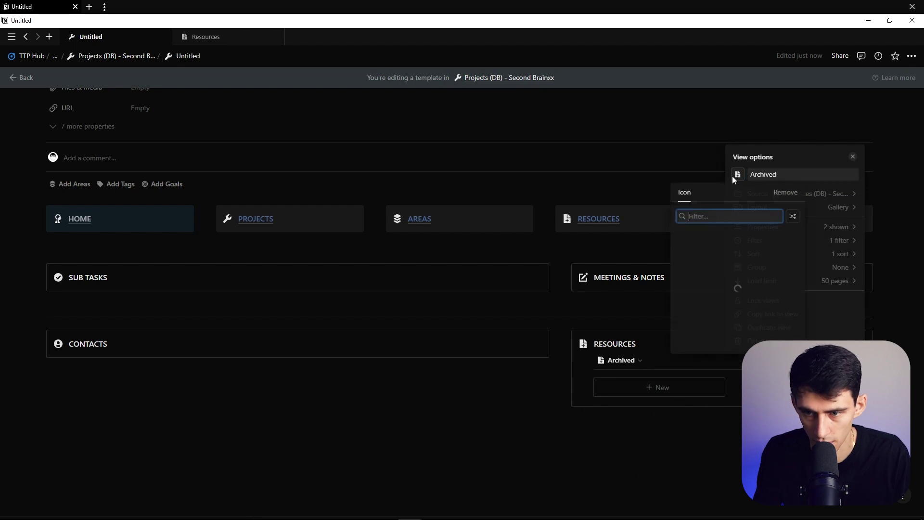
text(arch)
key(Return)
key(Escape)
Set the Status filter rule of the Archived view to match only Archived.
click(674, 385)
click(703, 403)
click(684, 455)
click(681, 468)
click(683, 482)
key(Escape)
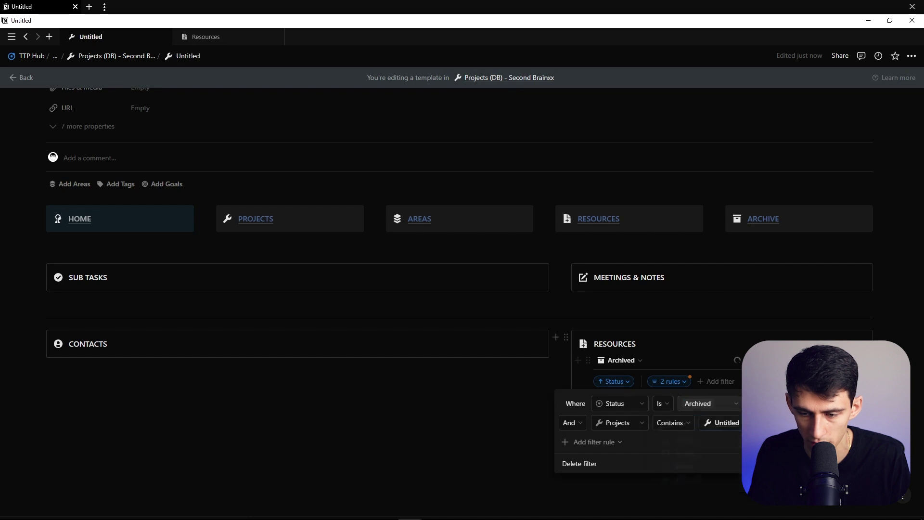
key(Escape)
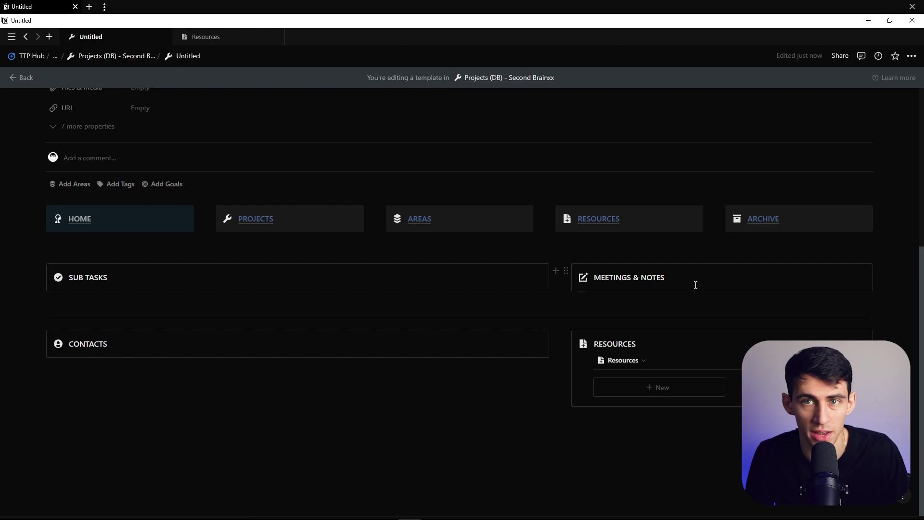
Copy the link to the Actions view from the Action Center toggle on the Home page.
click(238, 35)
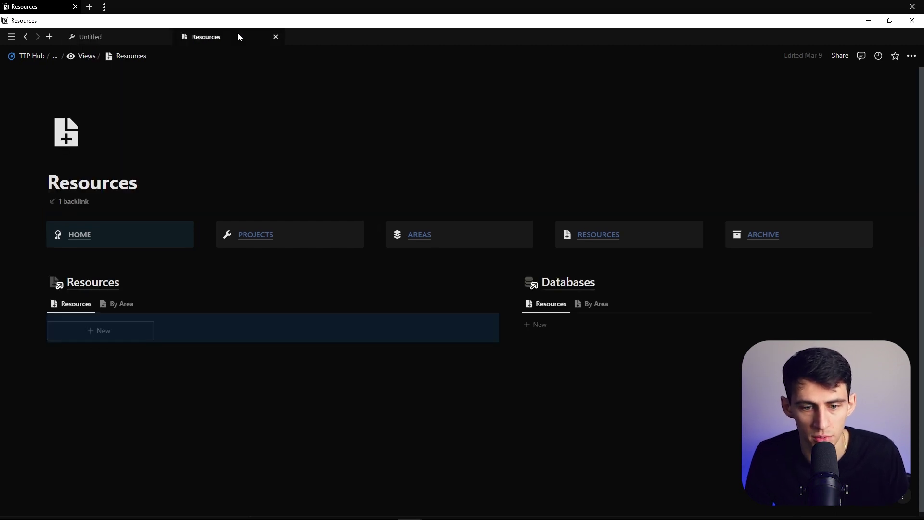
click(73, 237)
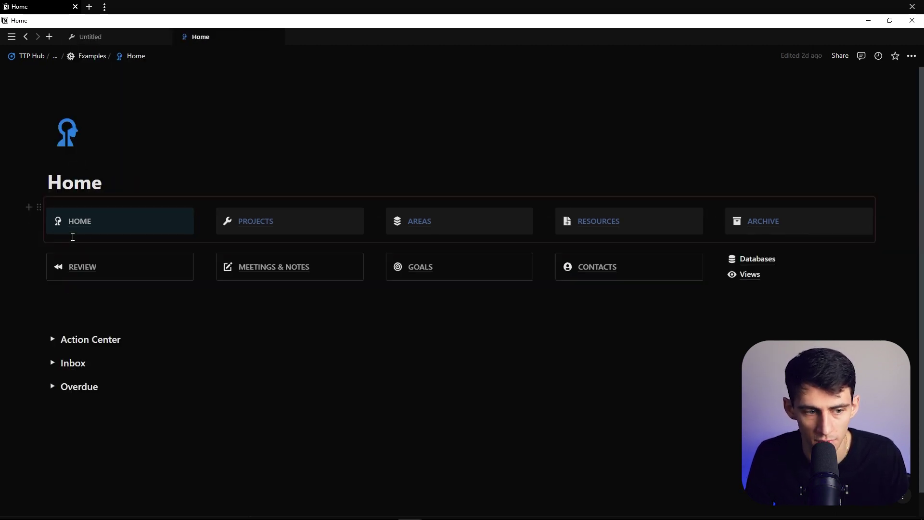
click(53, 339)
scroll(54, 339, down, 1)
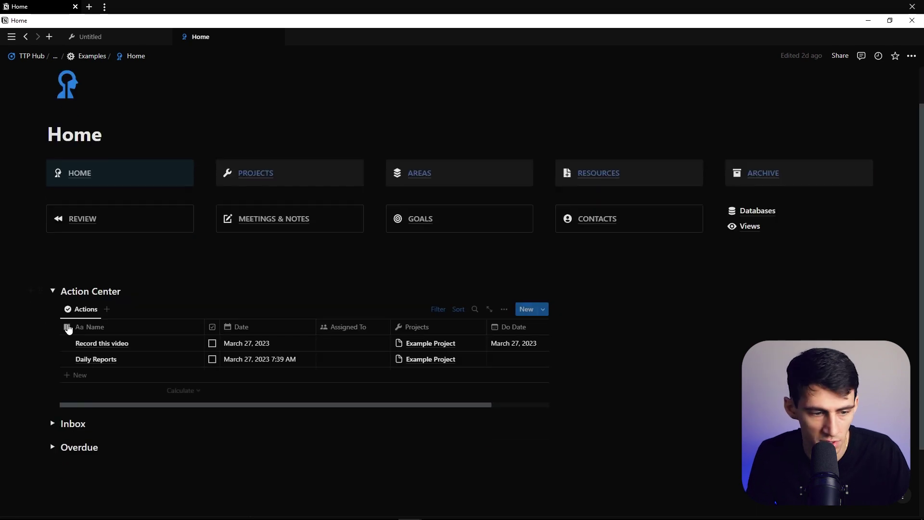
click(70, 309)
click(79, 362)
Paste the Actions view into the project template as a linked database view and move it into the SUB TASKS callout.
key(ctrl+v)
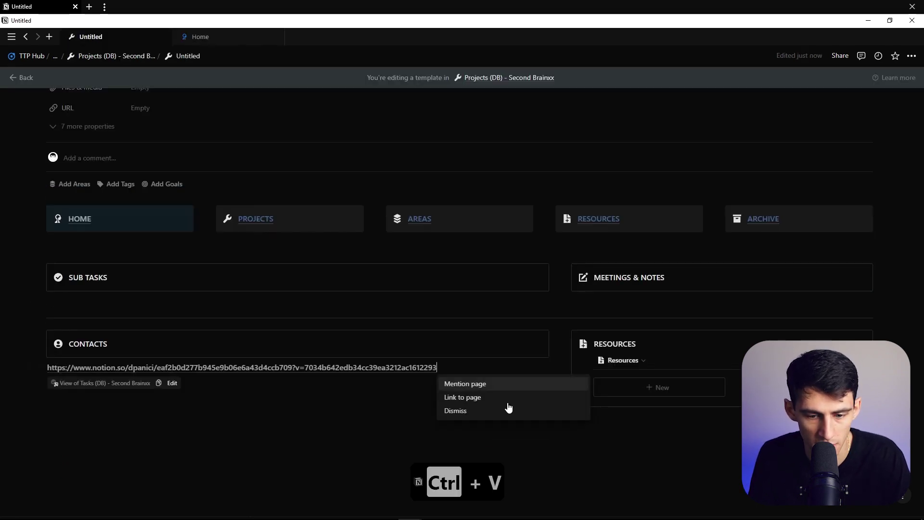
click(482, 395)
key(Escape)
drag(43, 278, 80, 194)
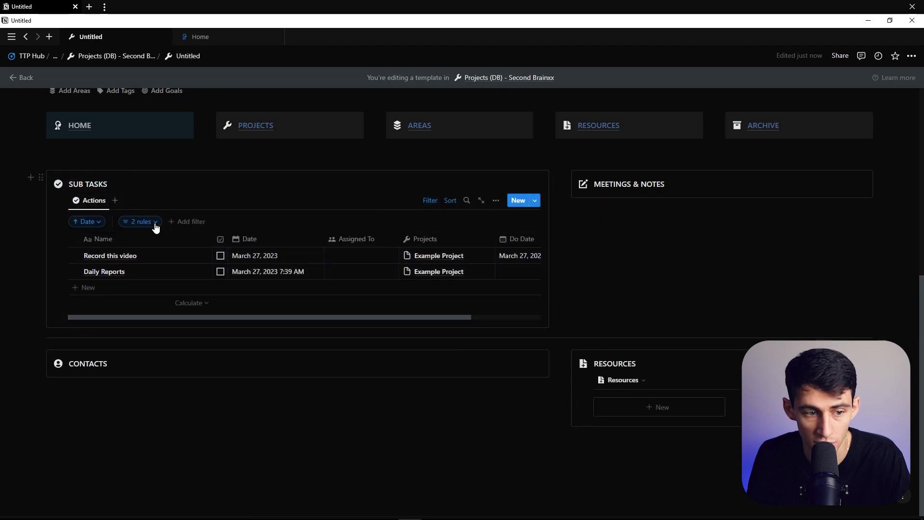
Remove the Recurring Task filter group from the Actions view and replace the Do Date rule with Assigned To contains Me.
click(155, 224)
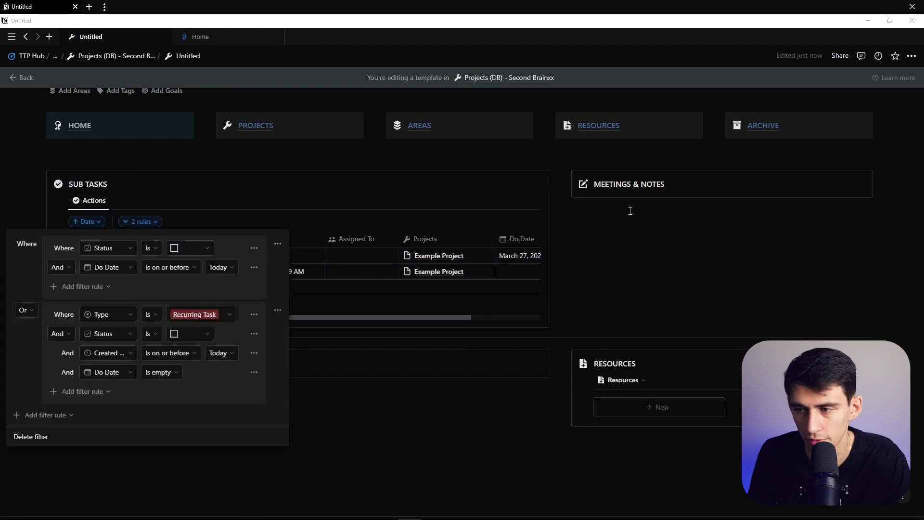
click(277, 310)
click(283, 328)
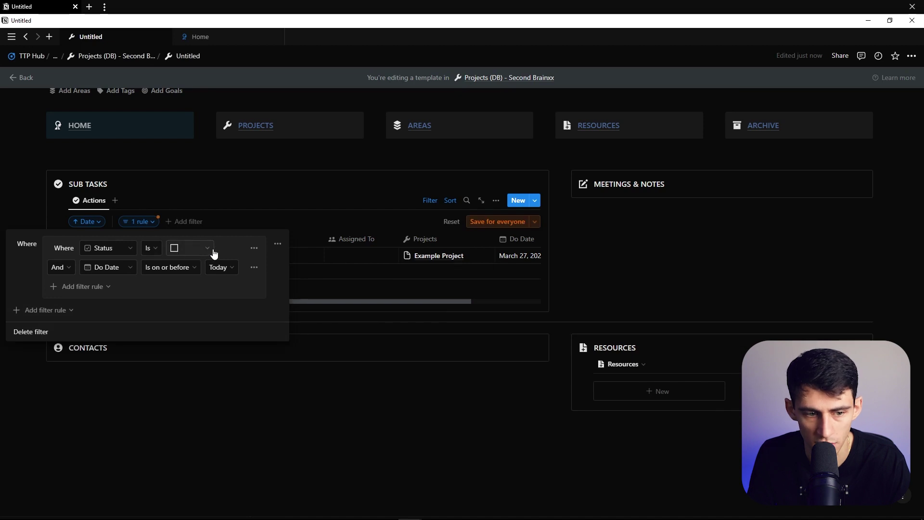
click(103, 271)
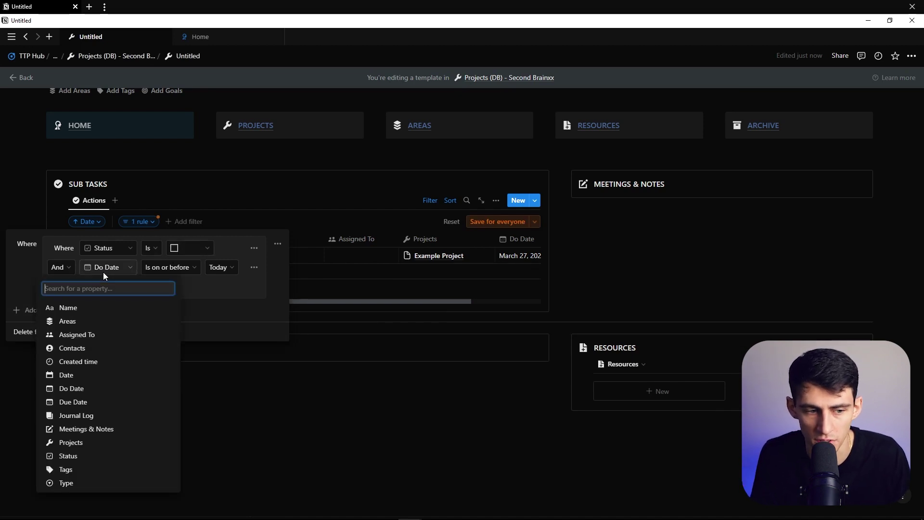
text(as)
key(Return)
click(199, 267)
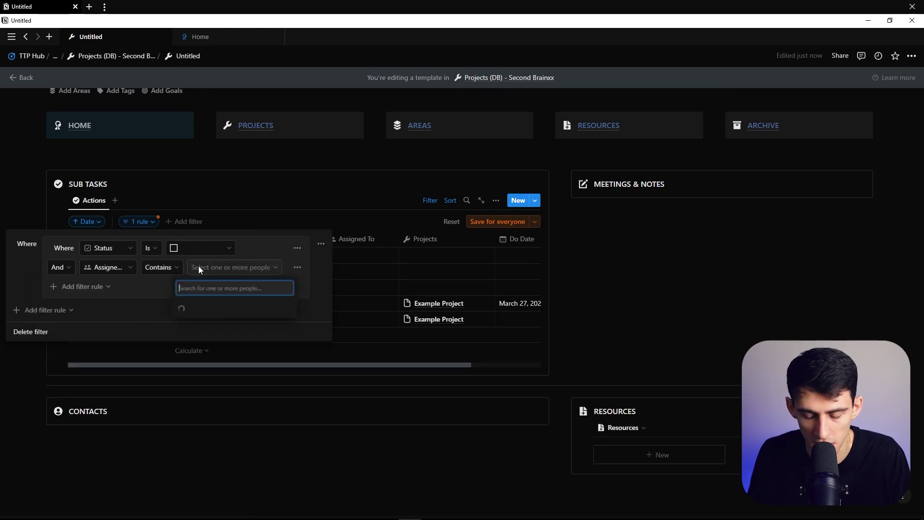
click(193, 308)
Add an And filter rule requiring Projects to contain the wrench-icon Untitled template, and save the filters for everyone.
click(43, 309)
click(48, 326)
click(71, 313)
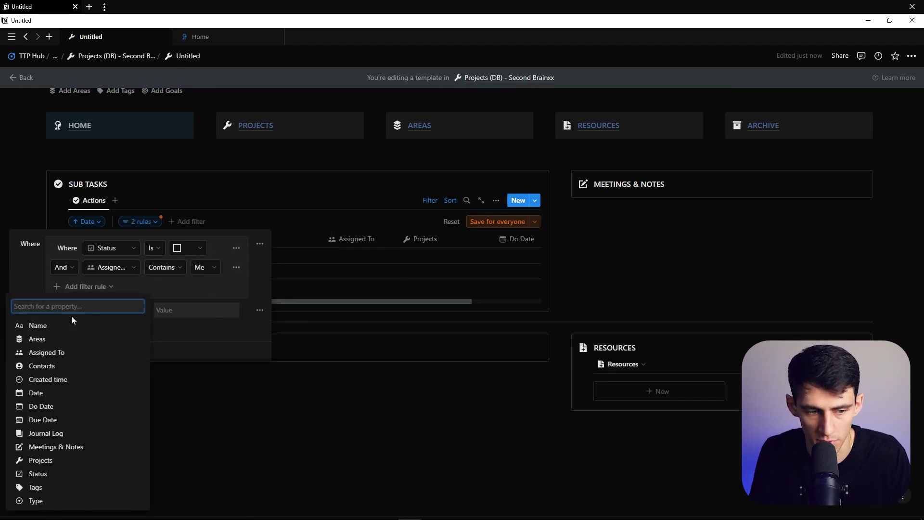
text(proj)
key(Return)
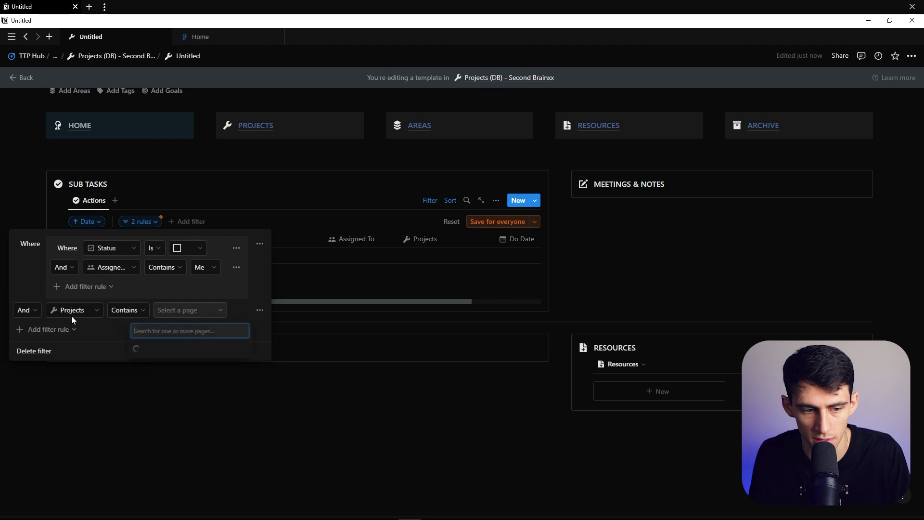
click(163, 352)
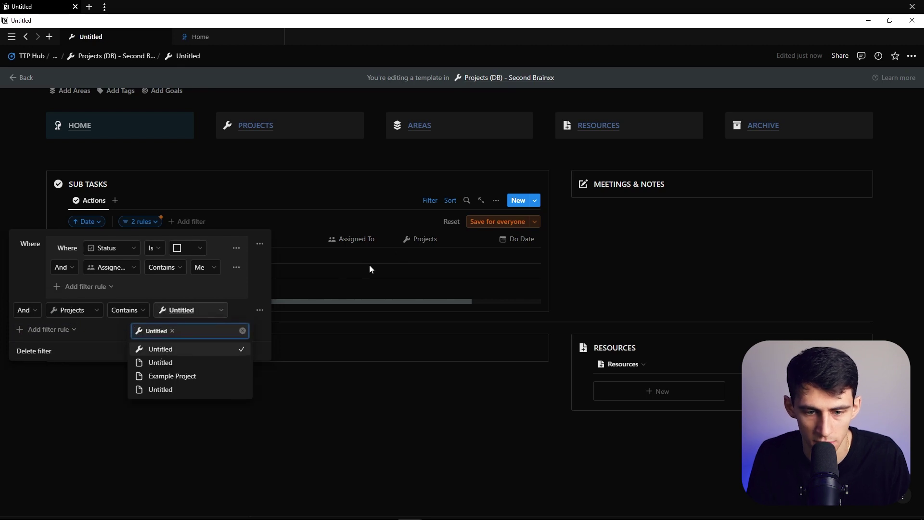
click(478, 220)
click(478, 220)
Rename the Actions view in the SUB TASKS callout as My Tasks and give it the single-person silhouette icon.
click(89, 200)
click(97, 225)
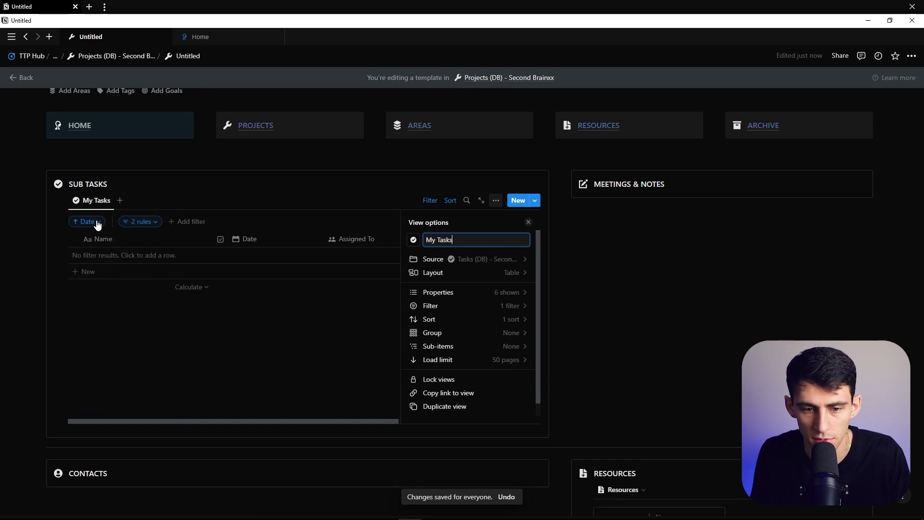
click(410, 239)
text(s)
text(elf)
key(Return)
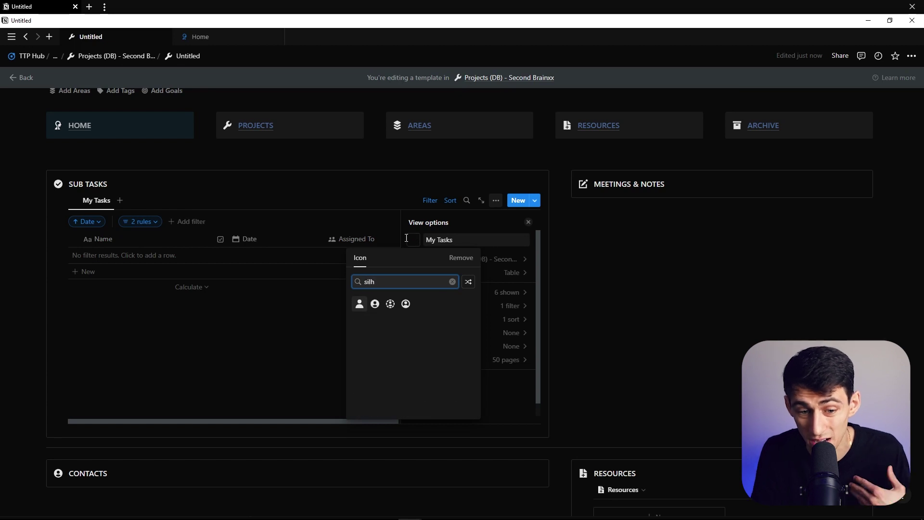
click(98, 201)
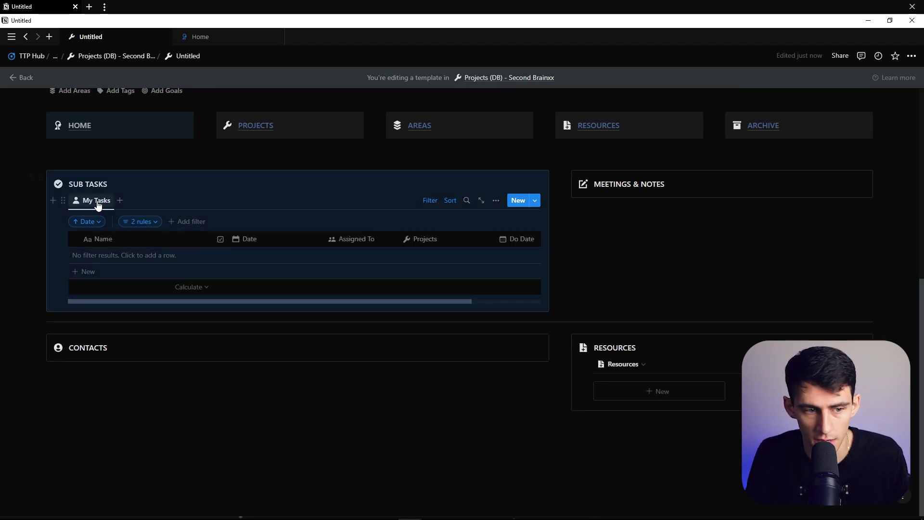
Duplicate the My Tasks view and name the copy Team Tasks.
click(98, 201)
click(107, 287)
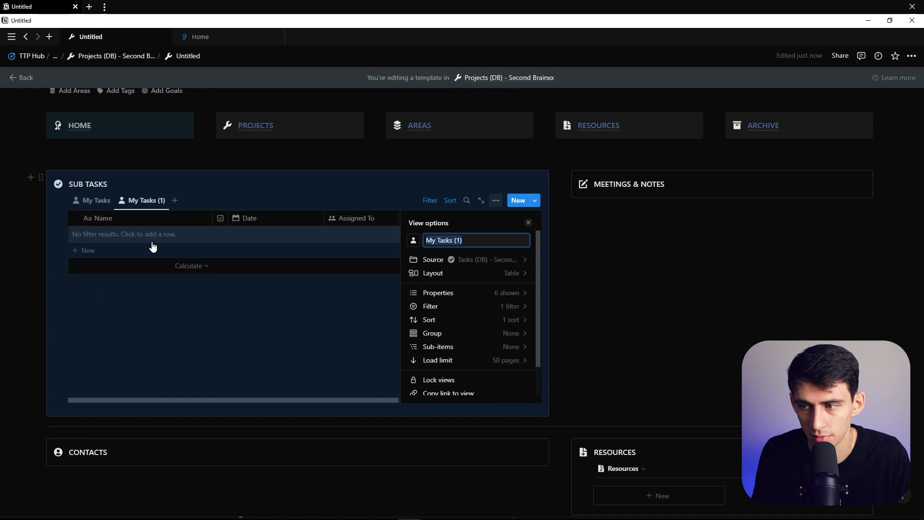
text(Team Tasks)
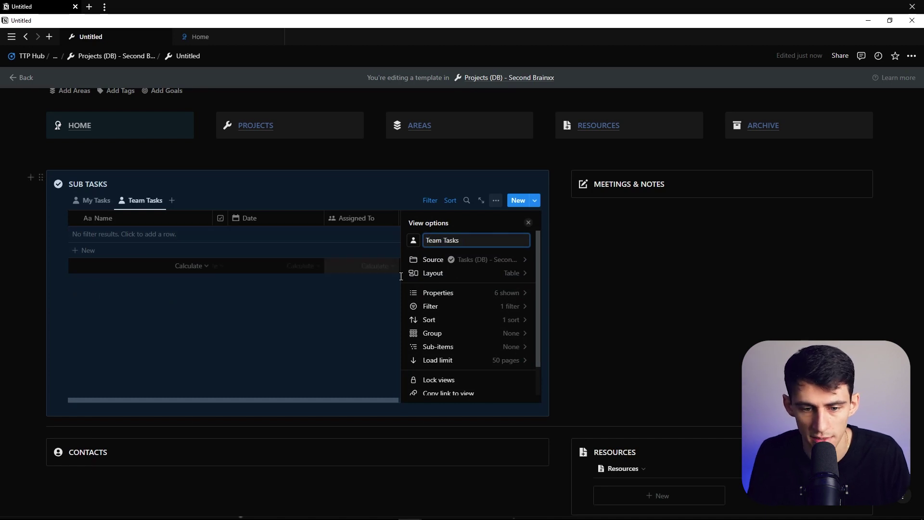
Edit the filter rules of the Team Tasks view and save them for everyone.
click(446, 306)
click(447, 242)
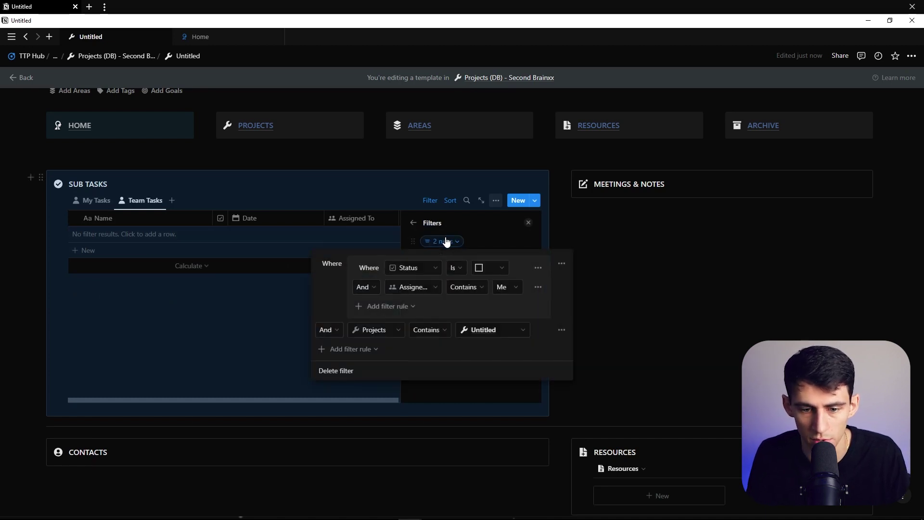
click(499, 237)
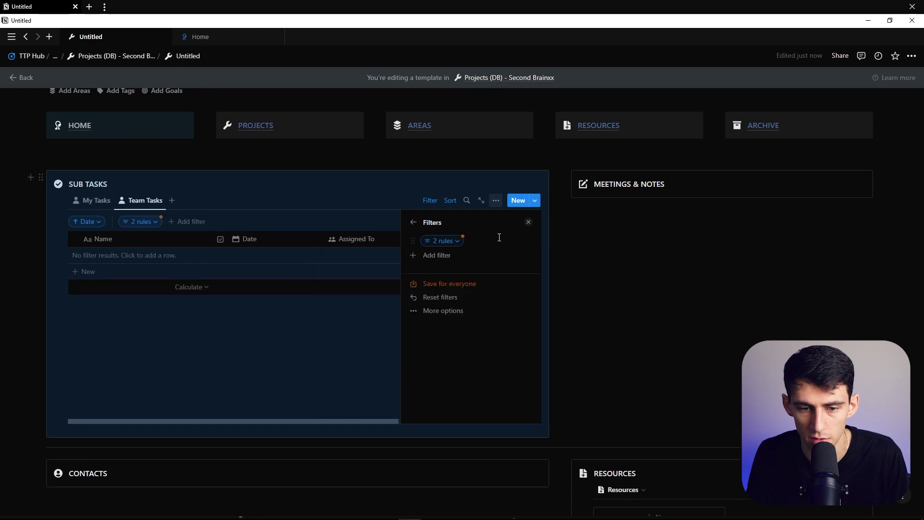
click(470, 285)
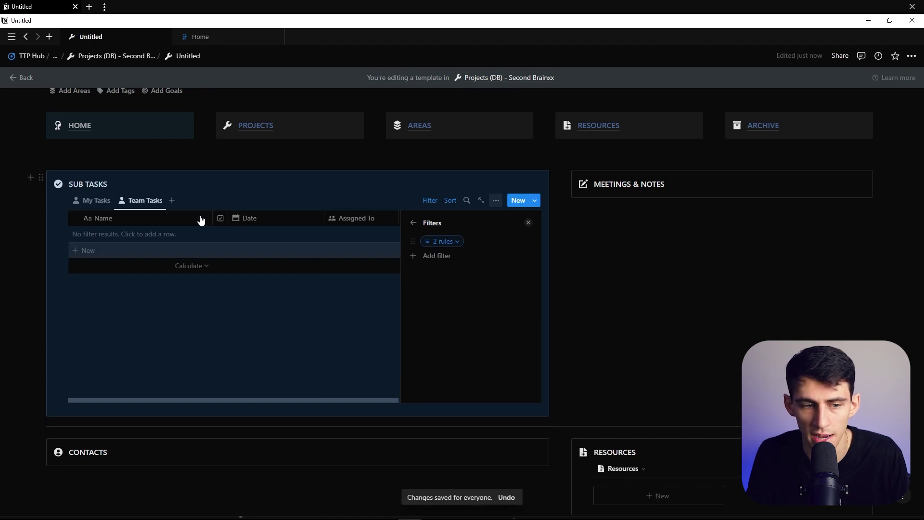
Change the Team Tasks view's icon to the three-people group icon.
click(146, 204)
click(144, 233)
click(413, 240)
text(people)
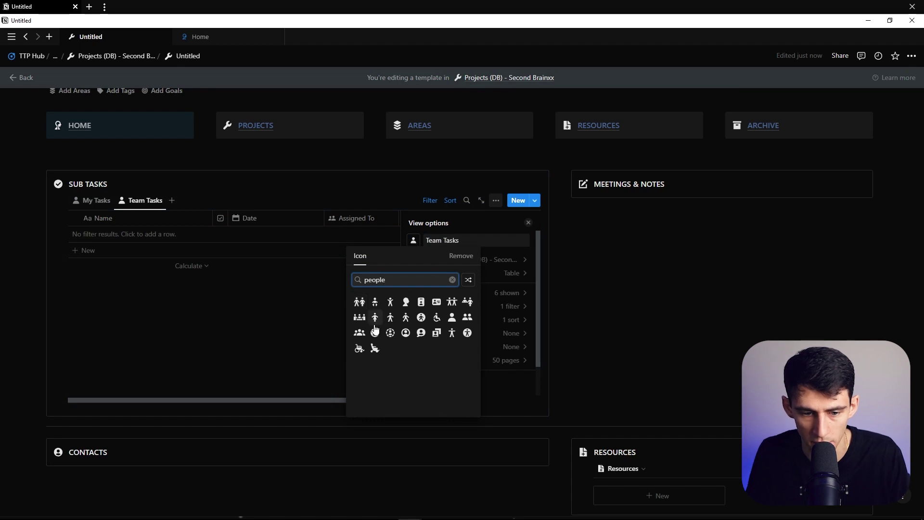
click(360, 333)
click(204, 243)
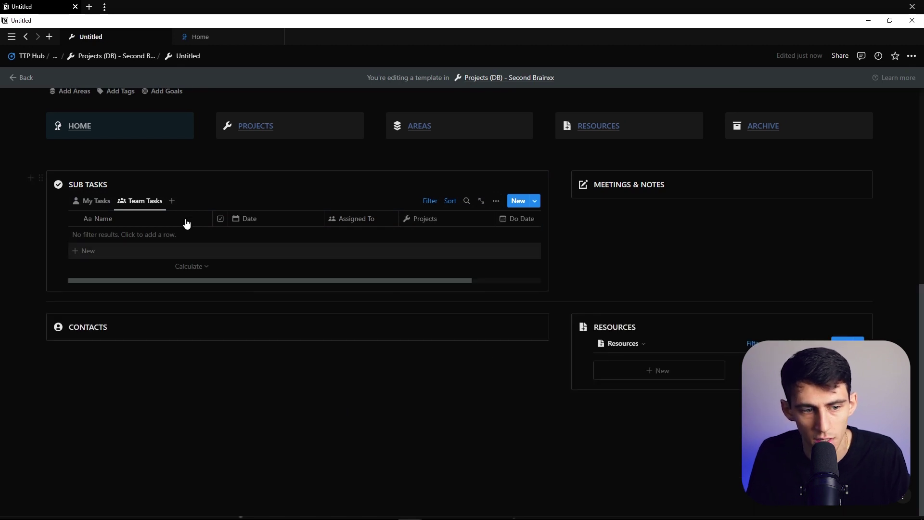
Duplicate the My Tasks view as My Tasks (Overview) and remove the Status rule from its filter for everyone.
click(100, 206)
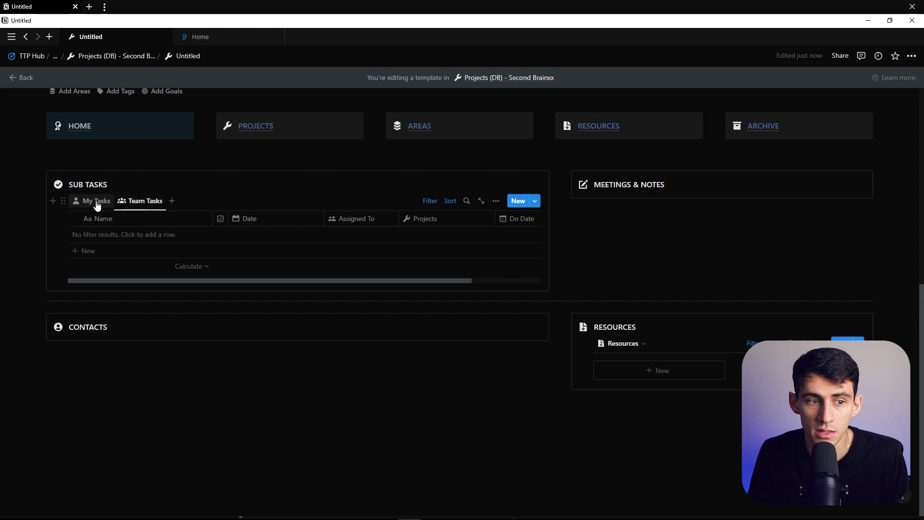
click(125, 262)
click(430, 306)
click(450, 242)
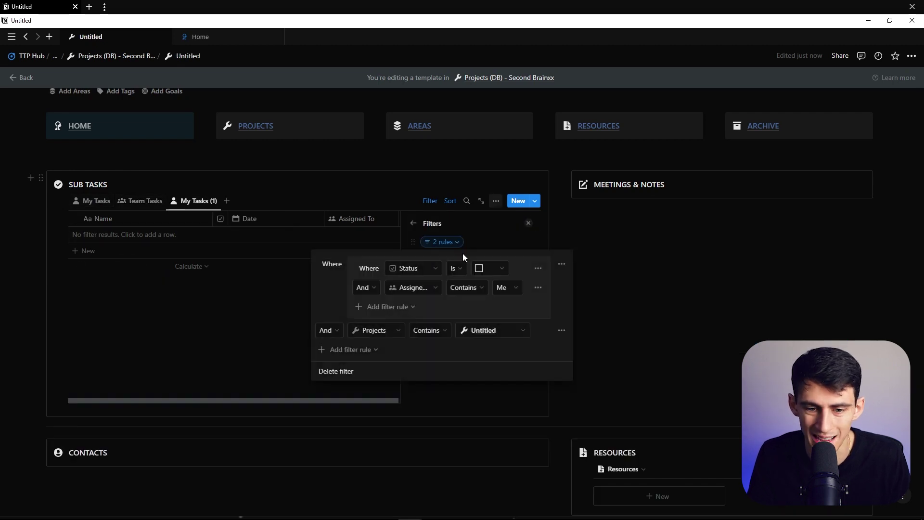
click(538, 269)
click(520, 284)
key(Escape)
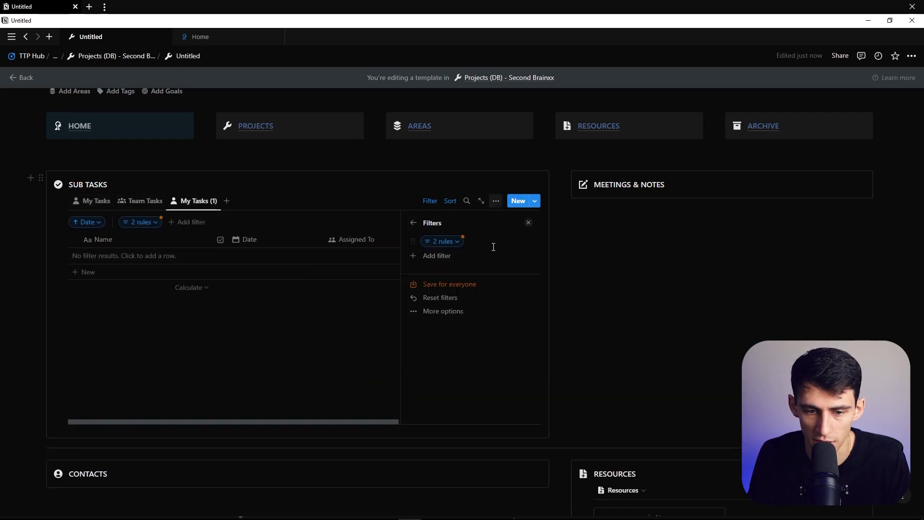
click(457, 285)
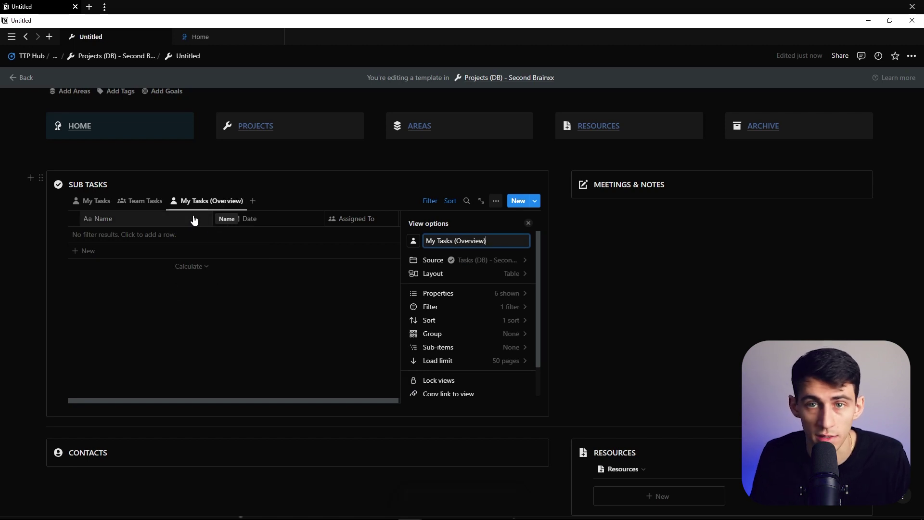
Duplicate the Team Tasks view in the SUB TASKS callout and name the copy Team Tasks (Overview).
right_click(137, 202)
click(163, 285)
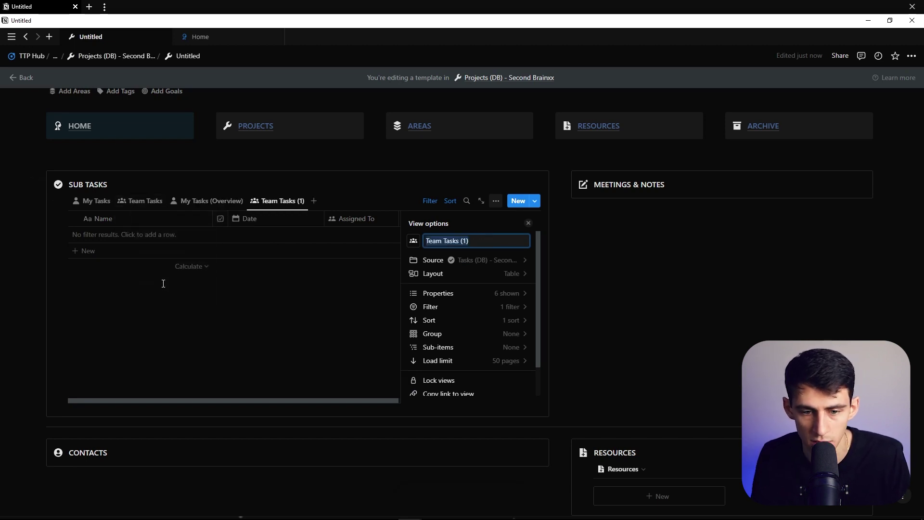
key(Right)
text(Overview))
Remove the Status rule and its filter group from the Team Tasks (Overview) view and save the filter for everyone.
click(433, 307)
click(442, 243)
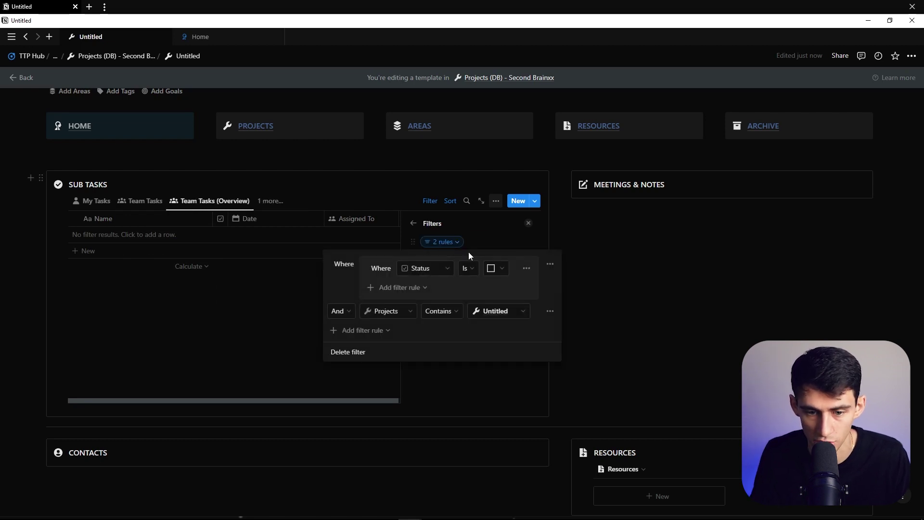
click(527, 268)
click(521, 287)
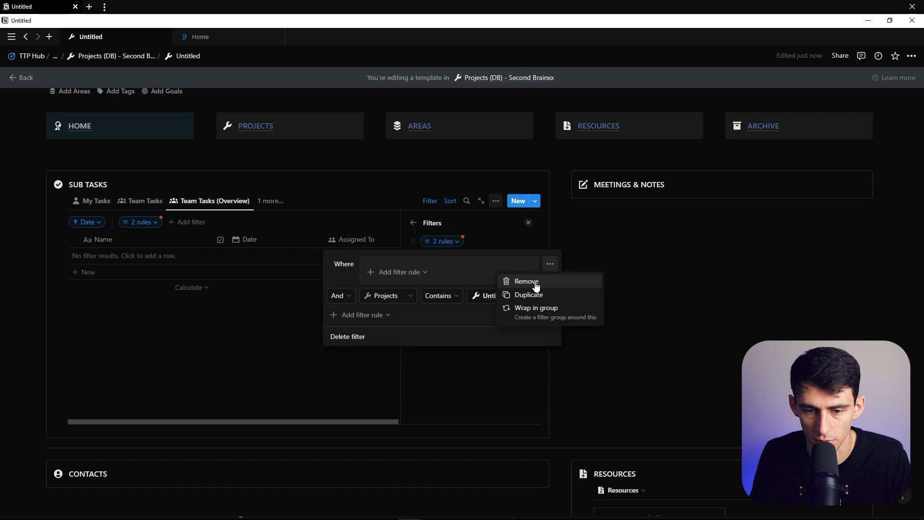
click(505, 244)
click(447, 282)
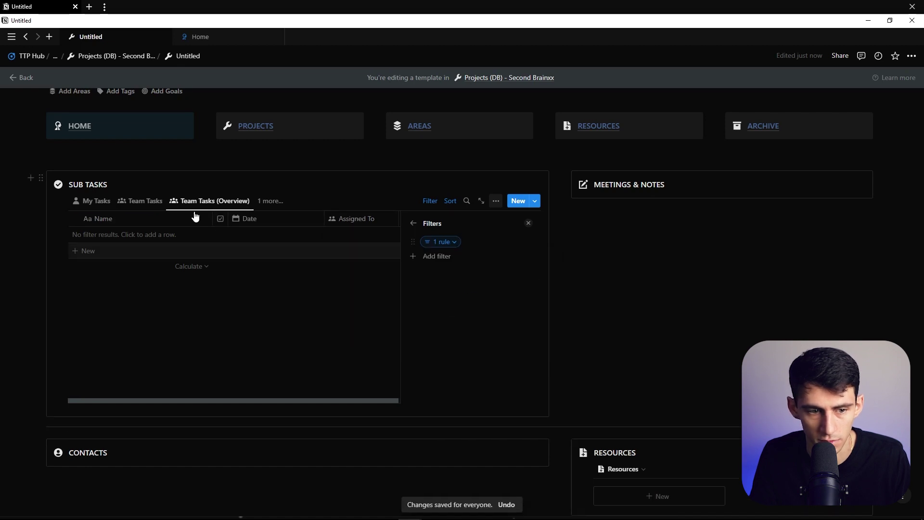
Check the filter rules of the My Tasks (Overview) view in the SUB TASKS callout.
click(145, 201)
click(264, 232)
click(250, 310)
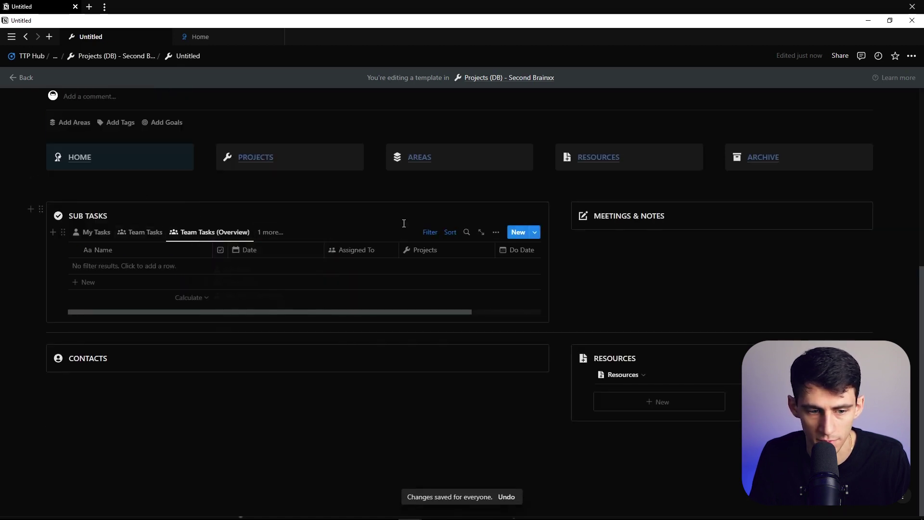
click(429, 232)
click(141, 253)
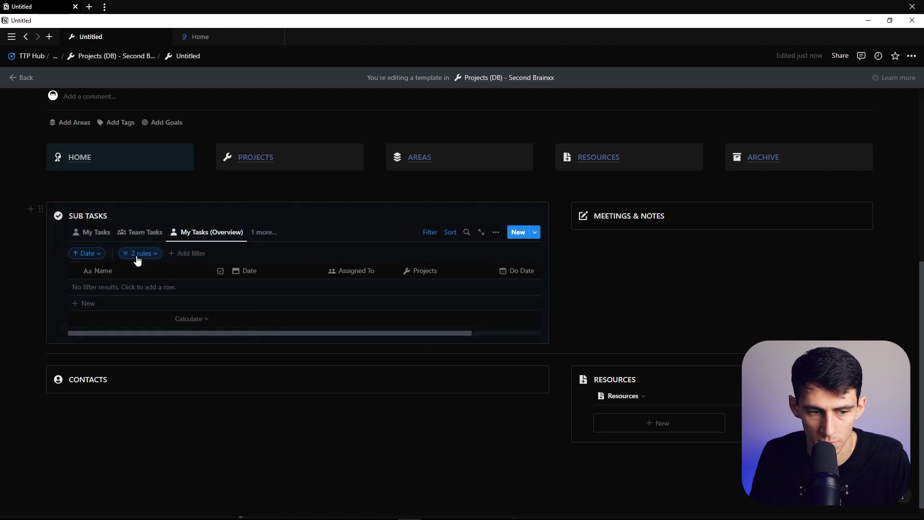
click(140, 254)
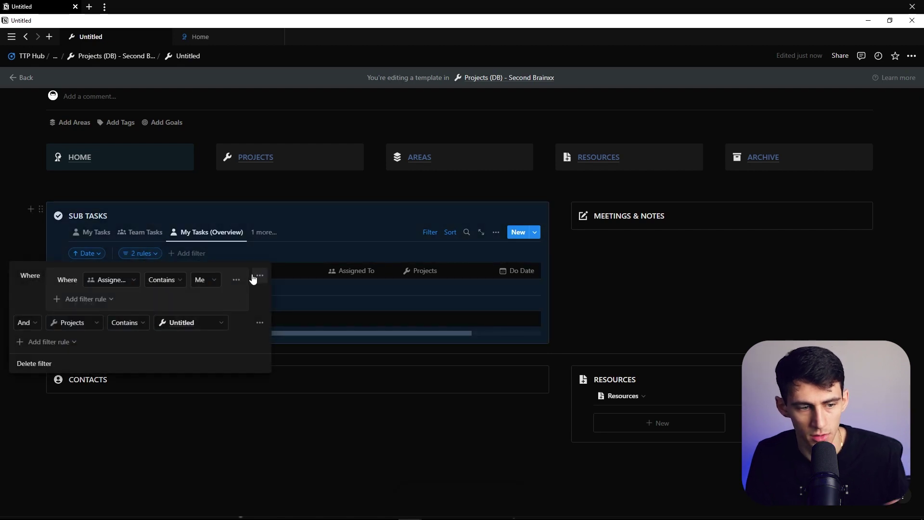
key(Escape)
Return to the Projects (DB) - Second Brainxx database and add a new project titled Test Name.
scroll(635, 294, up, 3)
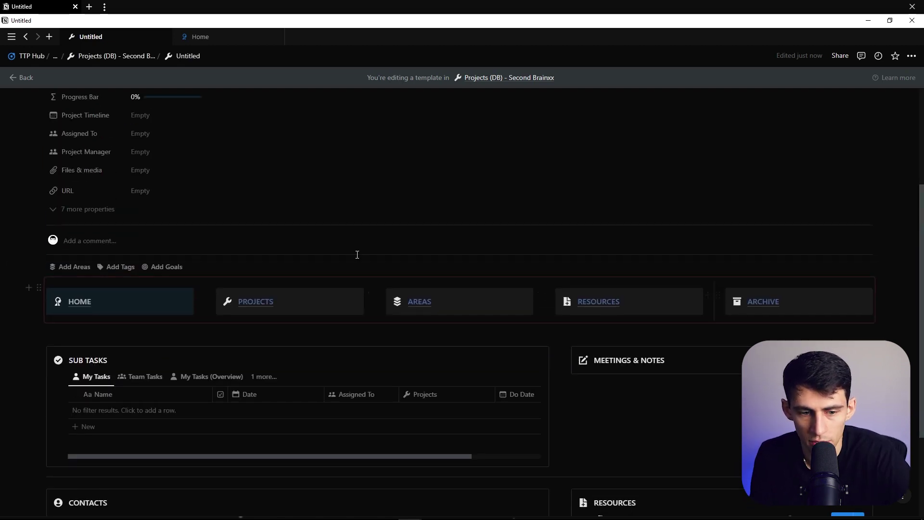
scroll(457, 293, up, 1)
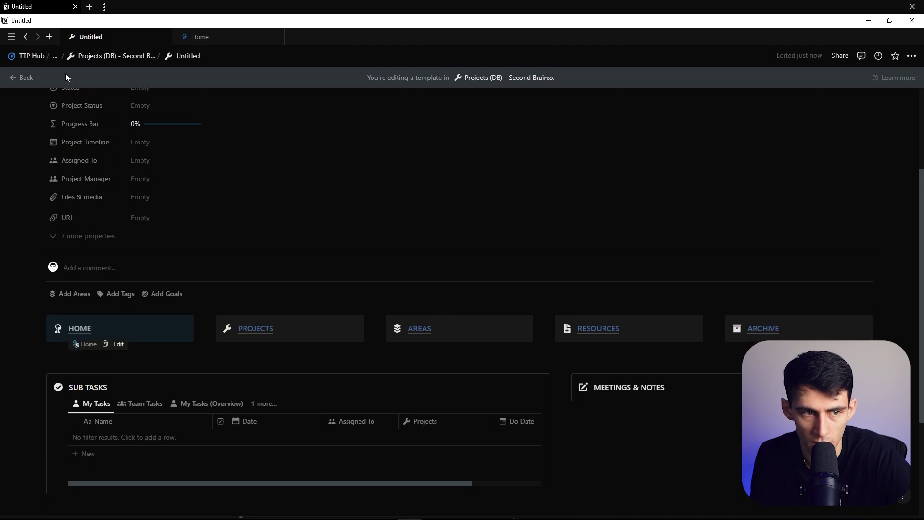
click(96, 56)
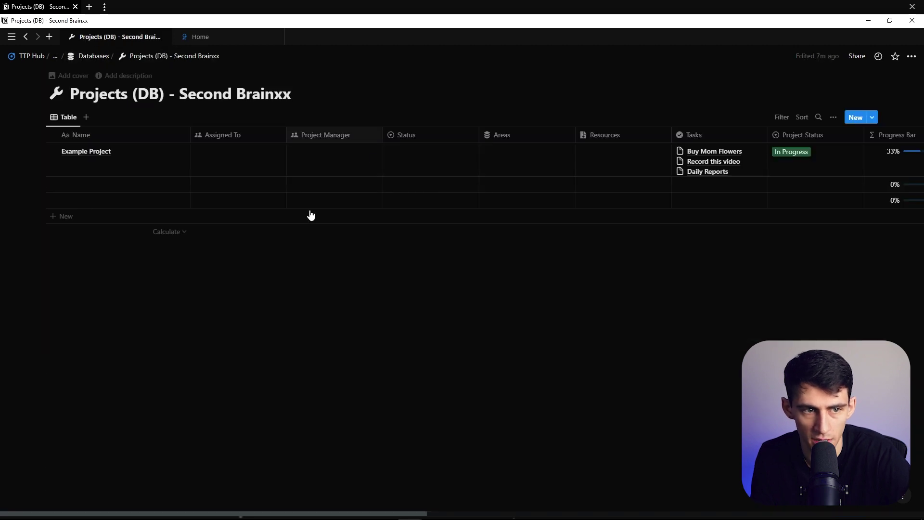
click(134, 220)
text(Test Name)
key(Return)
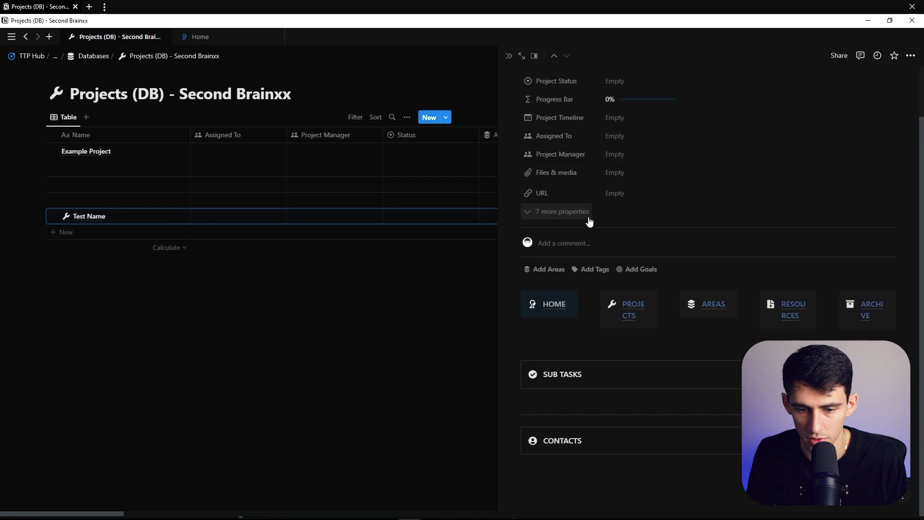
Check the Projects rule in the My Tasks filter of the Test Name project, and close the project.
scroll(594, 310, down, 3)
click(688, 282)
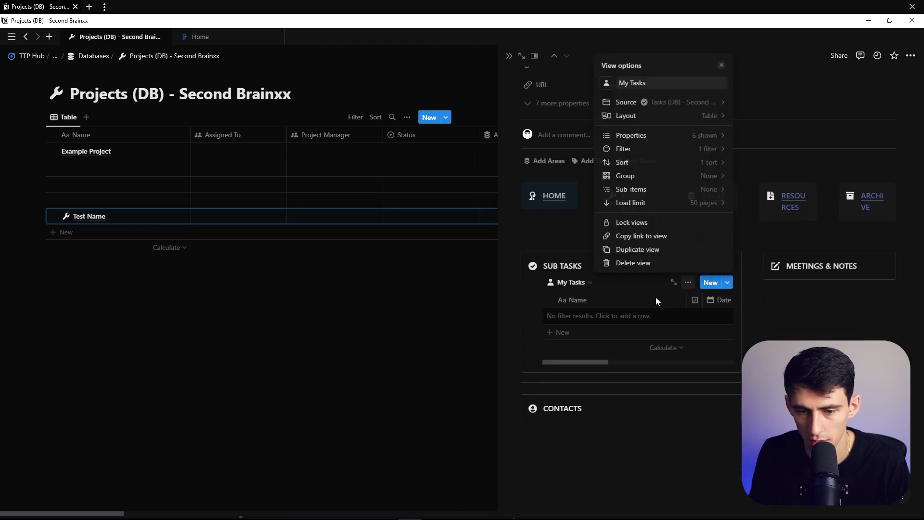
click(623, 150)
click(644, 239)
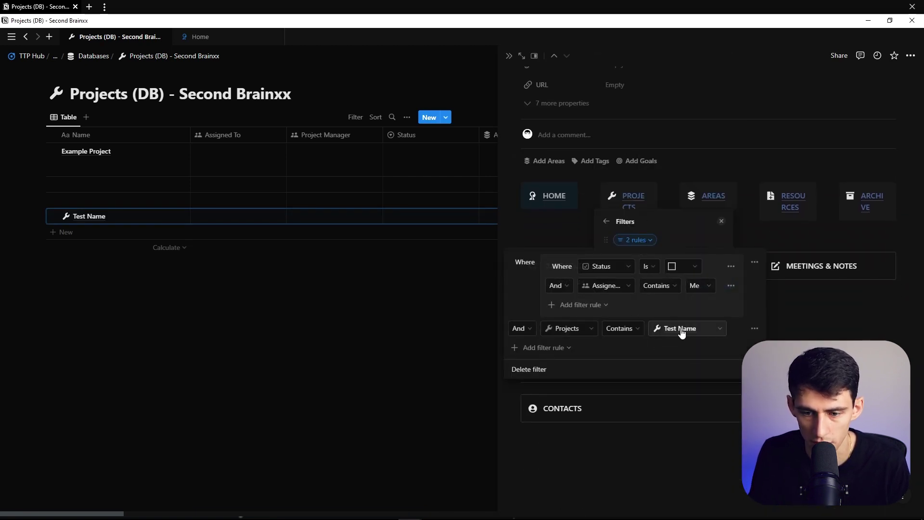
click(509, 56)
click(509, 56)
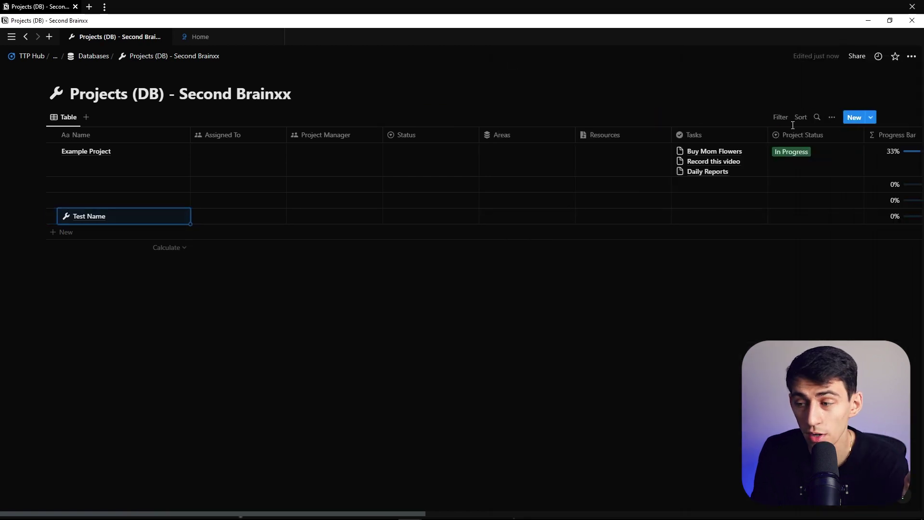
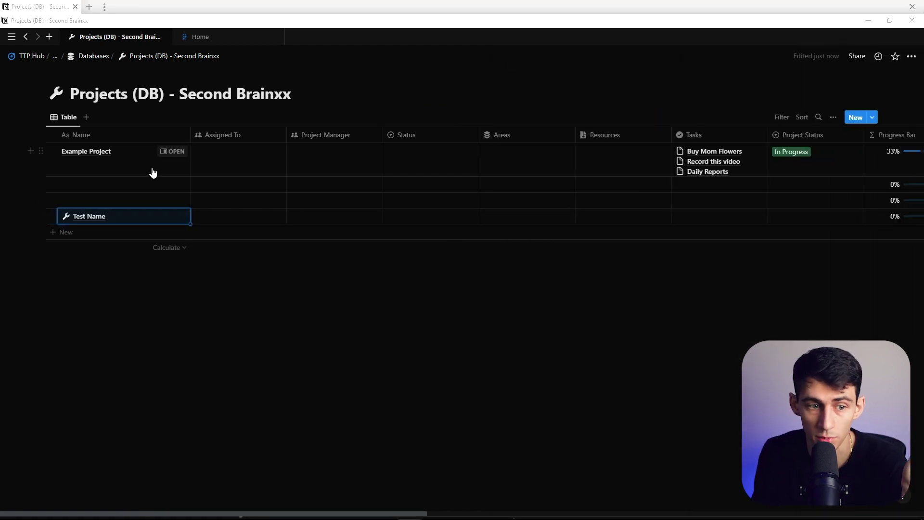
Copy the link to the Projects database's Table view and insert it as a linked view on the Projects page.
click(64, 117)
click(88, 176)
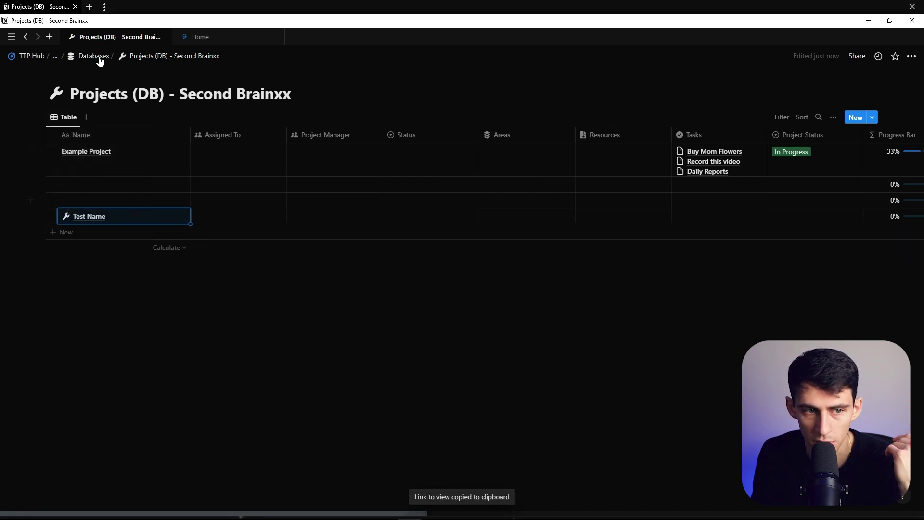
click(206, 35)
click(258, 173)
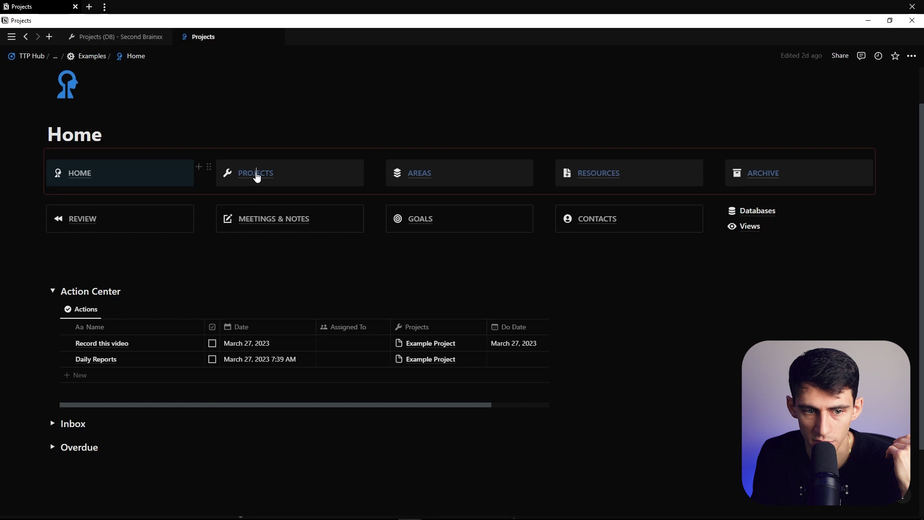
key(ctrl+v)
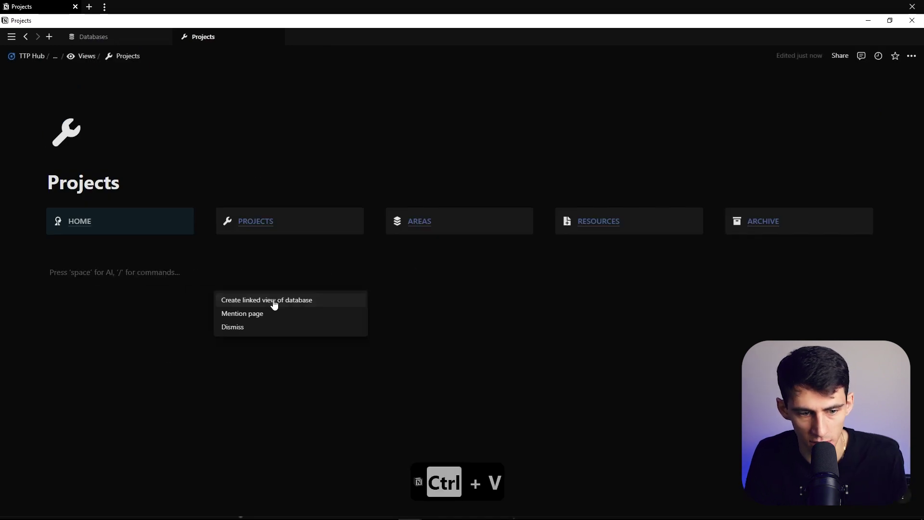
click(272, 301)
click(353, 316)
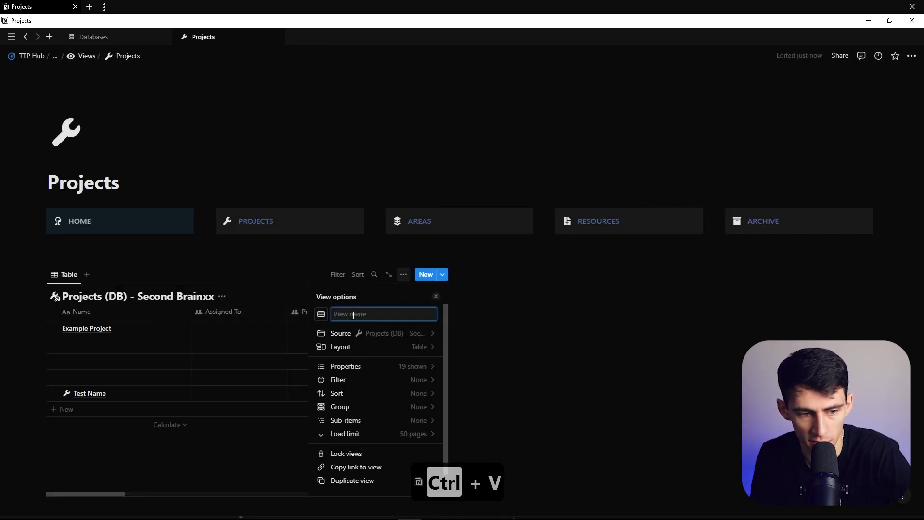
click(464, 306)
Add a Heading 2 above the linked table that mentions the Projects page, using the page's copied link.
click(703, 275)
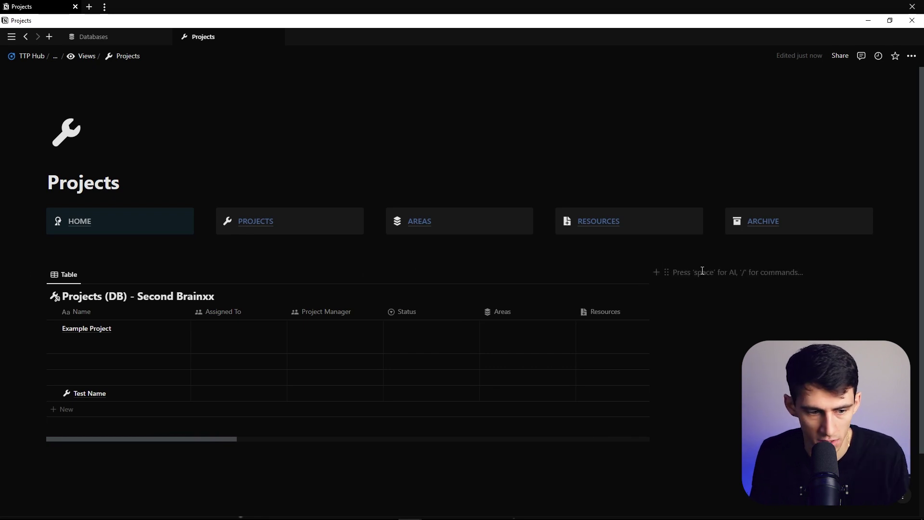
click(912, 55)
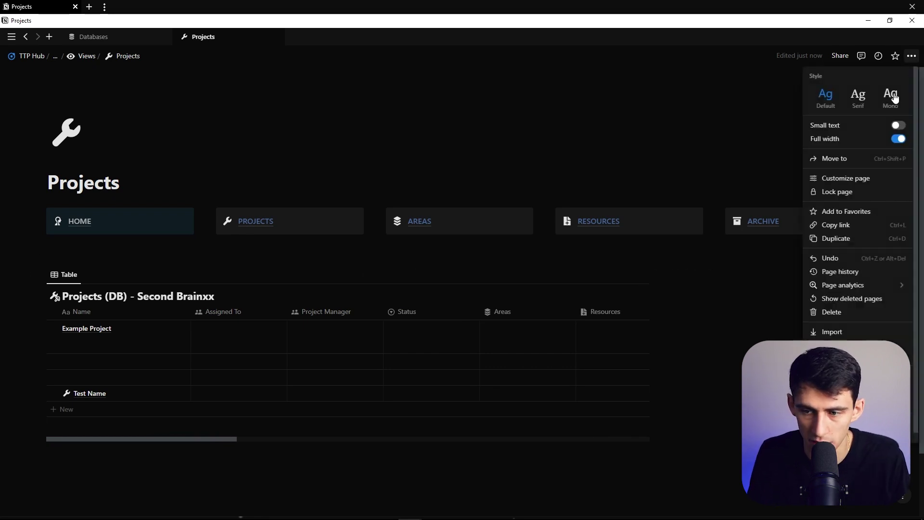
click(818, 232)
drag(42, 456, 103, 270)
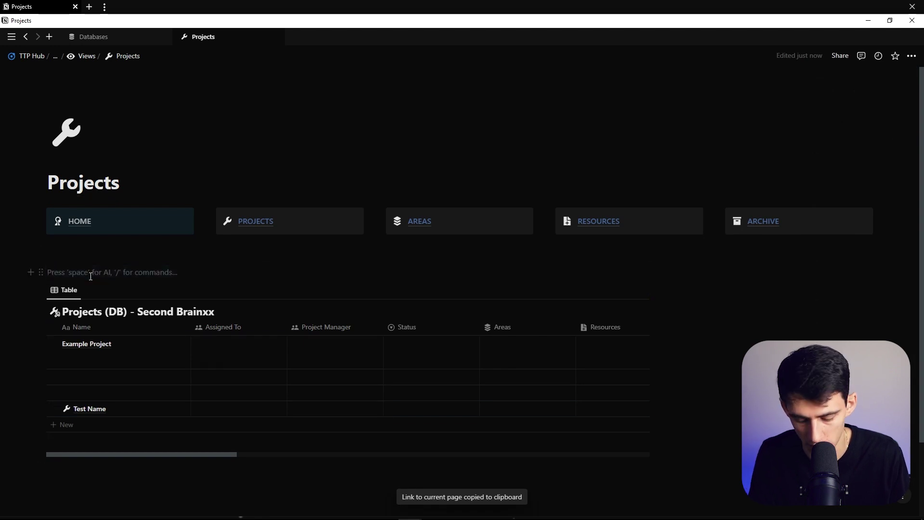
text(/h2)
key(Return)
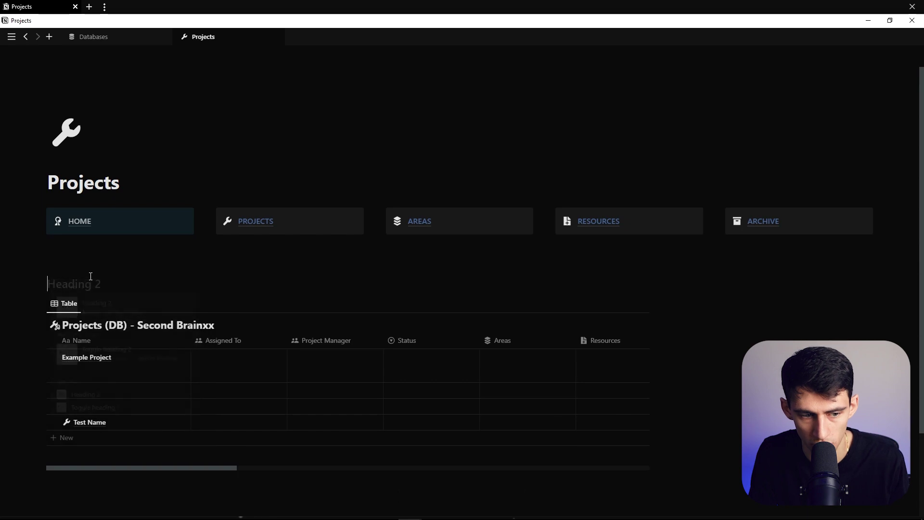
key(ctrl+v)
key(Return)
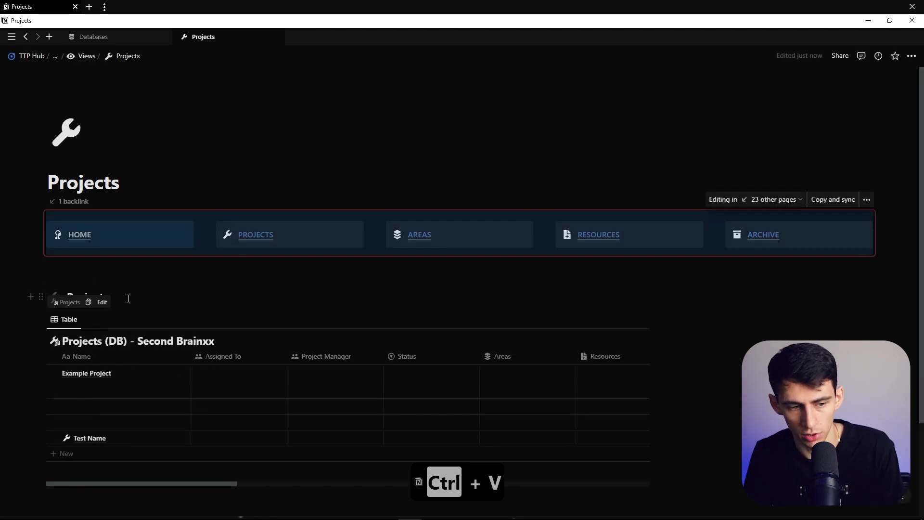
Insert a link to the Review page in the column beside the projects table and turn it into a Heading 2.
click(675, 287)
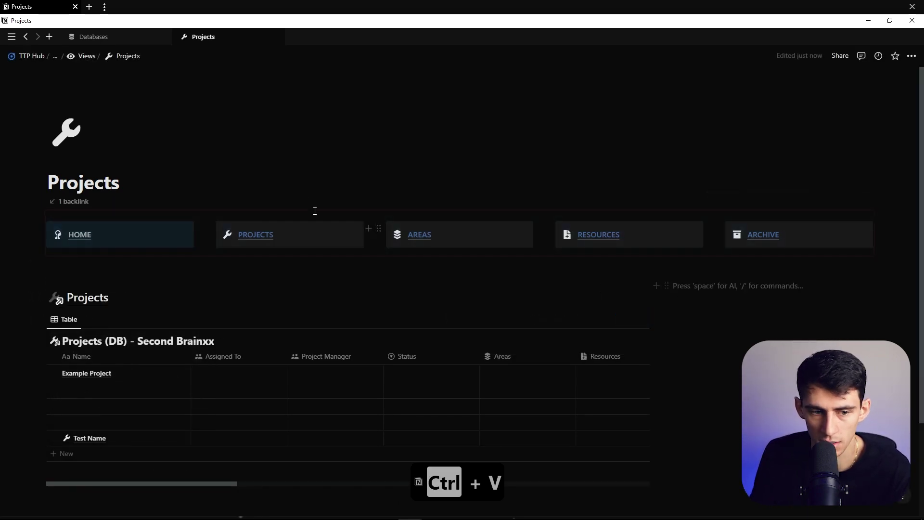
click(140, 37)
click(76, 279)
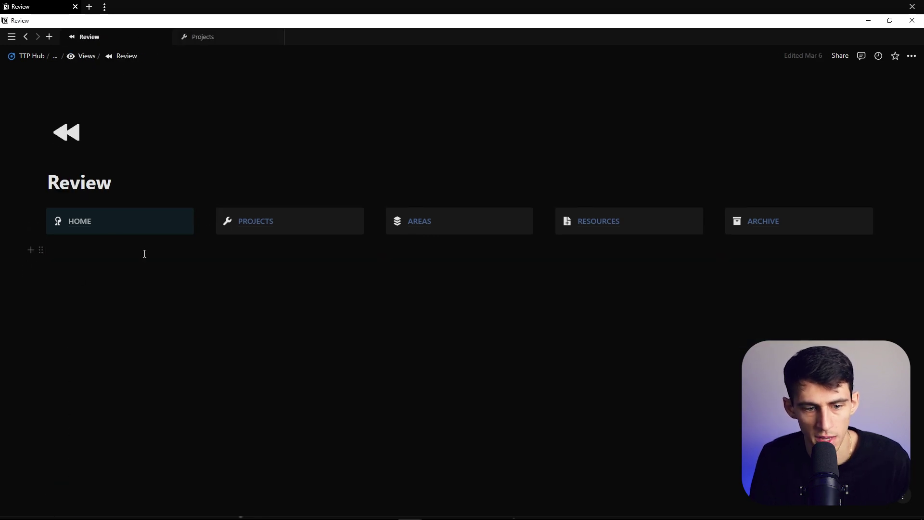
key(ctrl+l)
click(202, 36)
key(ctrl+v)
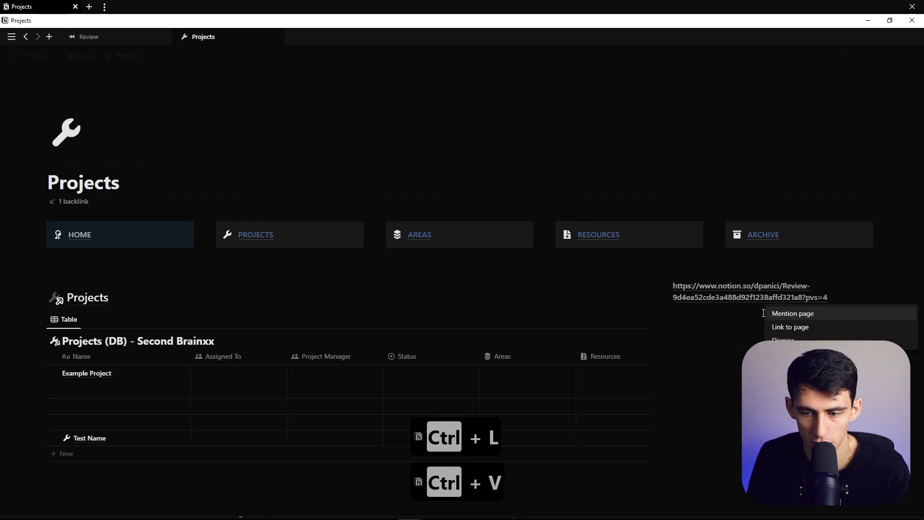
click(791, 327)
click(667, 298)
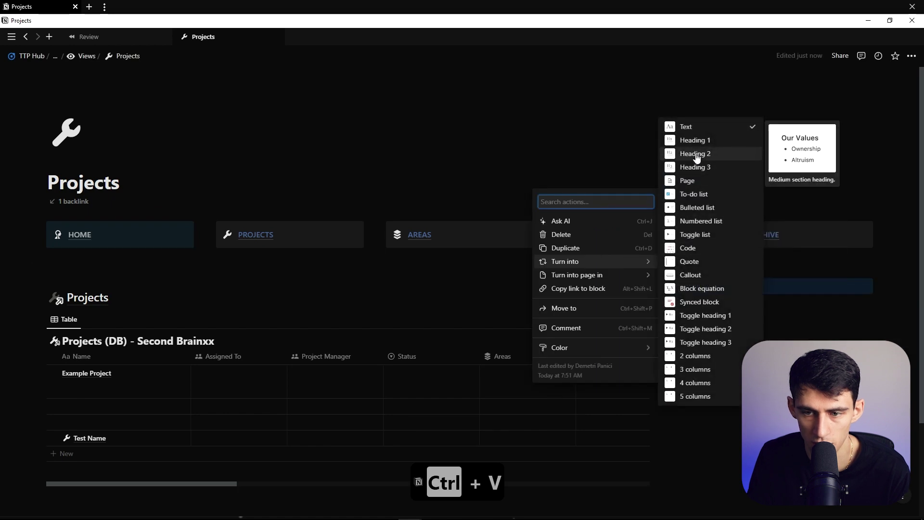
click(698, 153)
Duplicate the linked Projects table and place the copy under the Review heading.
click(75, 329)
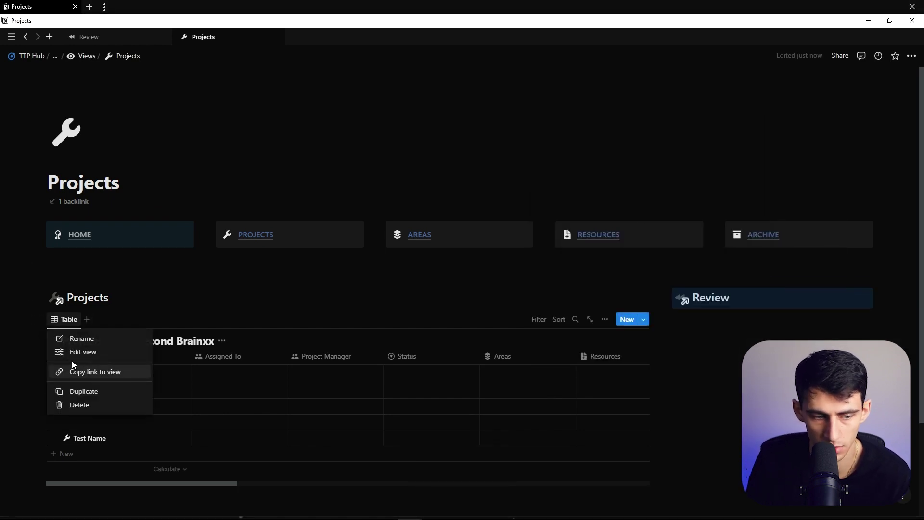
click(42, 320)
click(41, 318)
click(82, 262)
drag(38, 302, 692, 305)
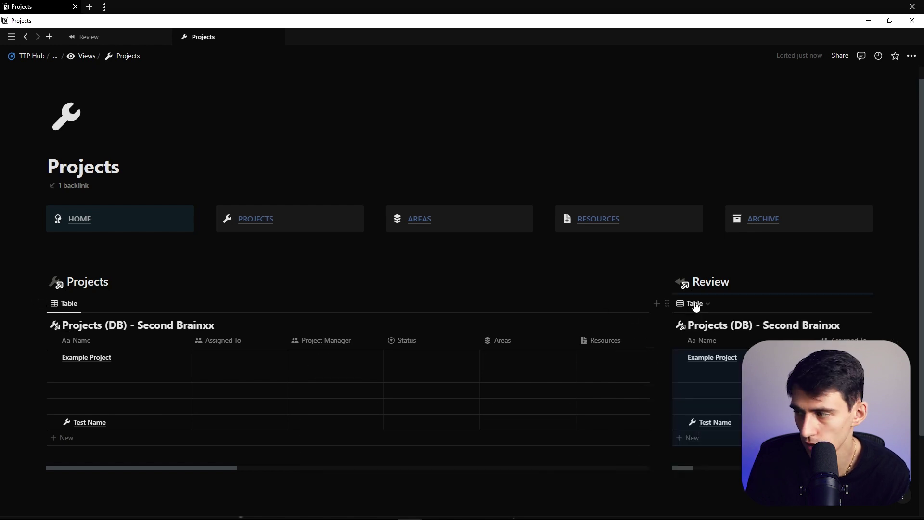
Rename the linked table view under the Review heading as Project Inbox and give it an inbox tray icon.
click(696, 303)
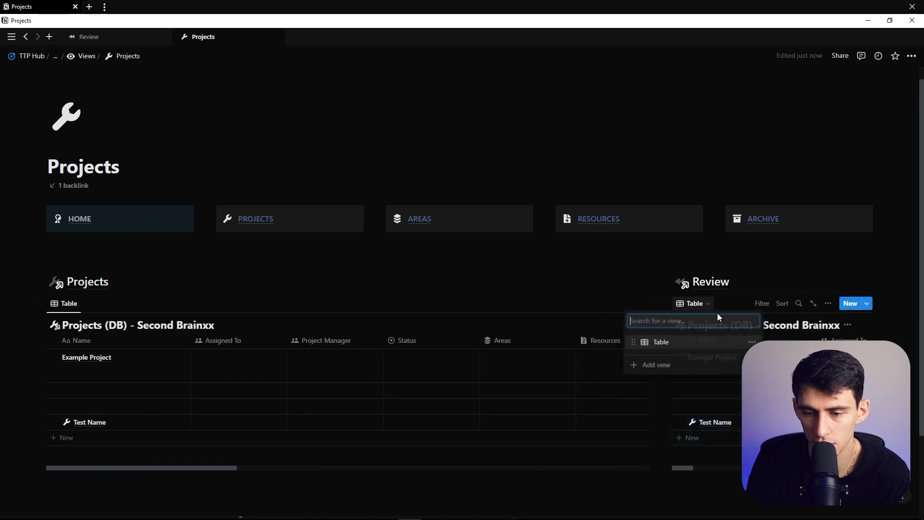
click(753, 343)
click(713, 372)
text(Project Inbox)
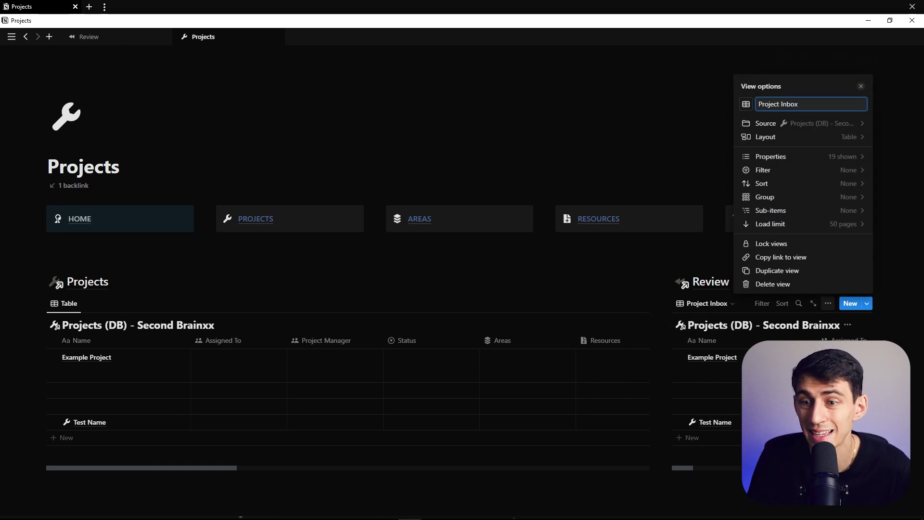
click(746, 104)
text(inbox)
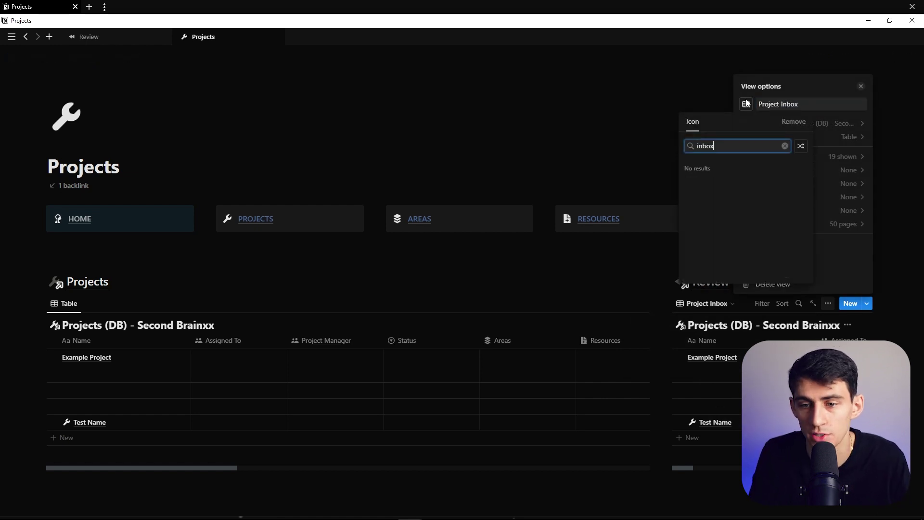
key(ctrl+BackSpace)
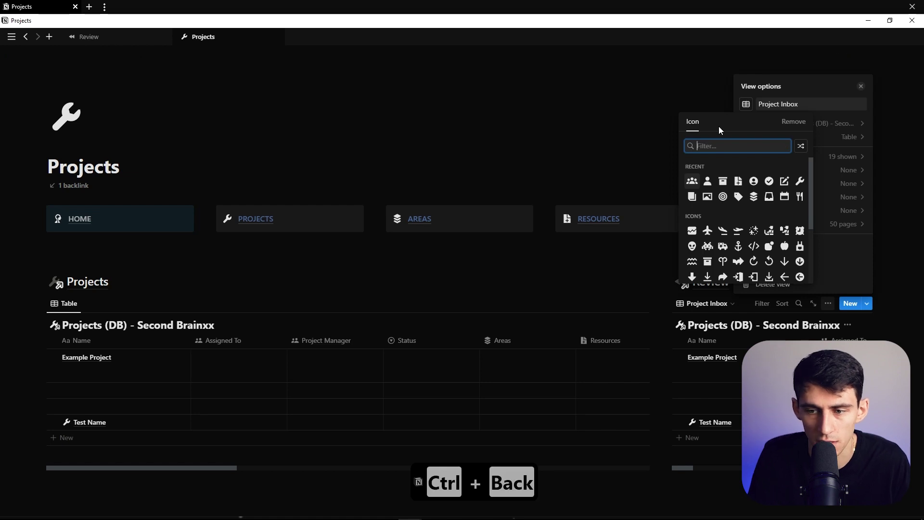
click(769, 197)
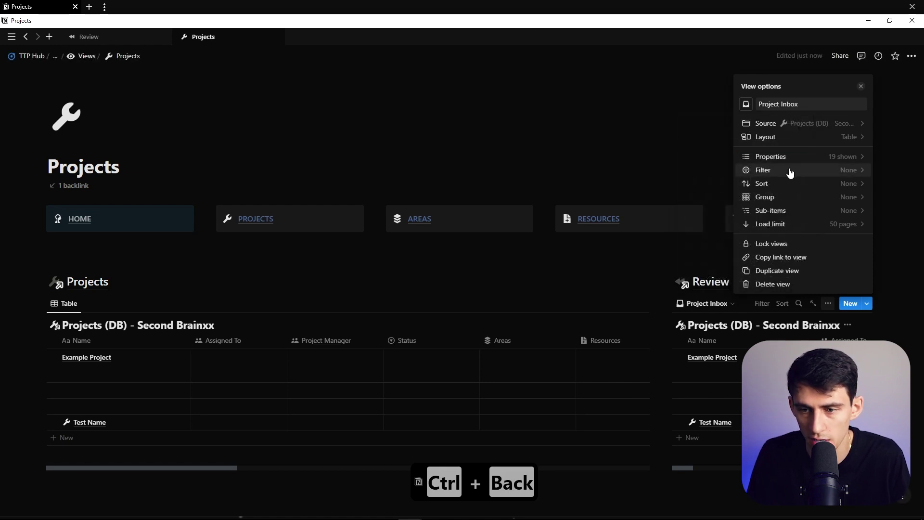
Filter the Project Inbox view to projects whose Status is Review and save the filter for everyone.
click(790, 173)
text(st)
click(767, 262)
click(763, 264)
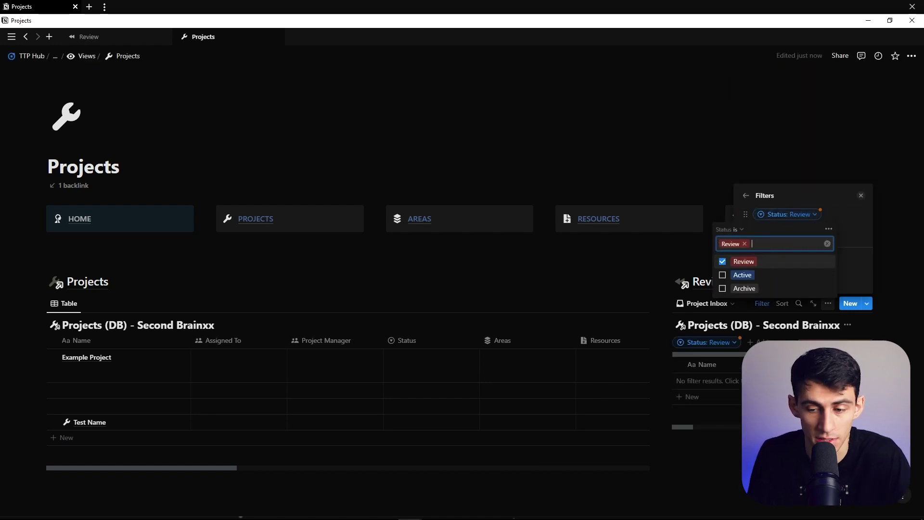
key(Escape)
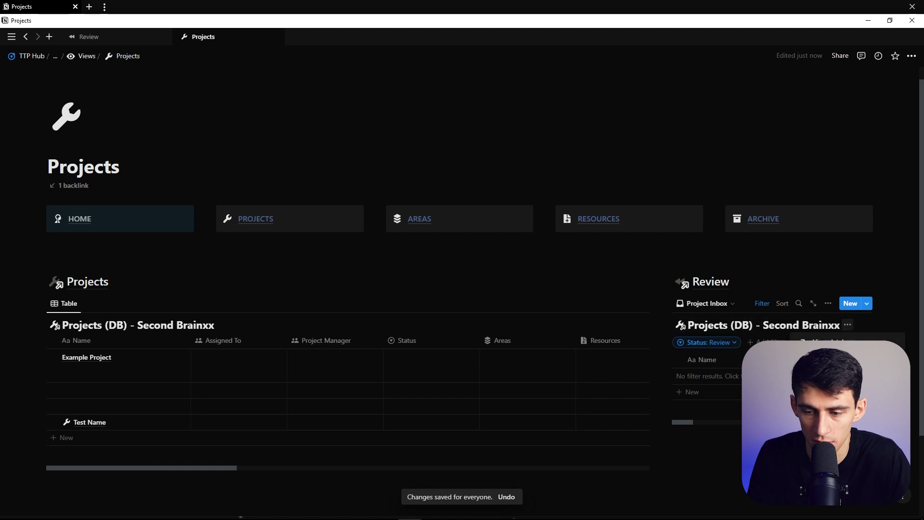
Hide the Project Inbox view's database title and change its layout from table to list.
click(828, 303)
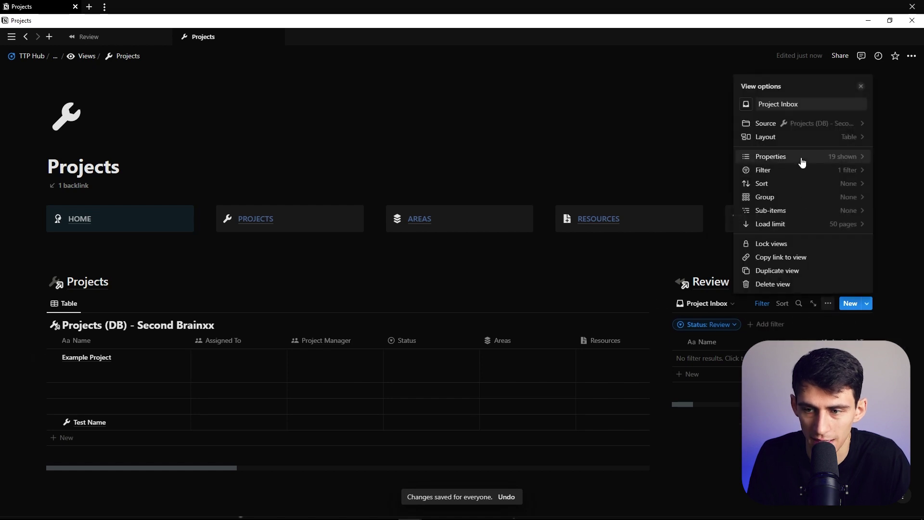
click(803, 137)
key(Escape)
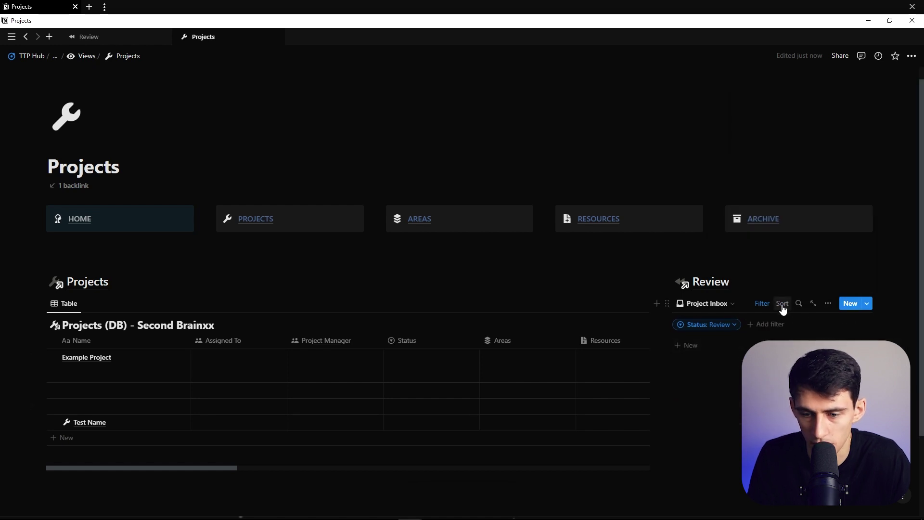
Sort the Project Inbox view by Project Timeline, convert its Status filter to an advanced filter, and save the changes for everyone.
click(782, 308)
text(proj)
key(Down)
key(Down)
key(Return)
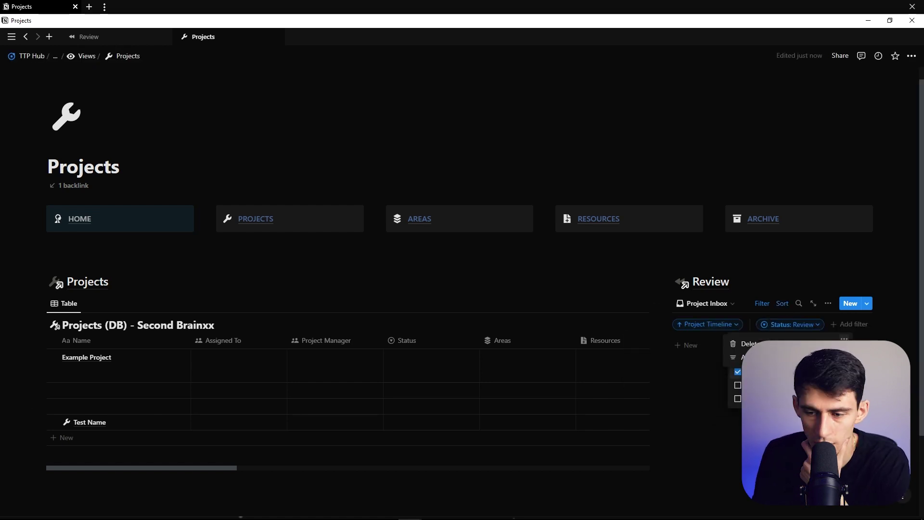
click(761, 357)
click(859, 330)
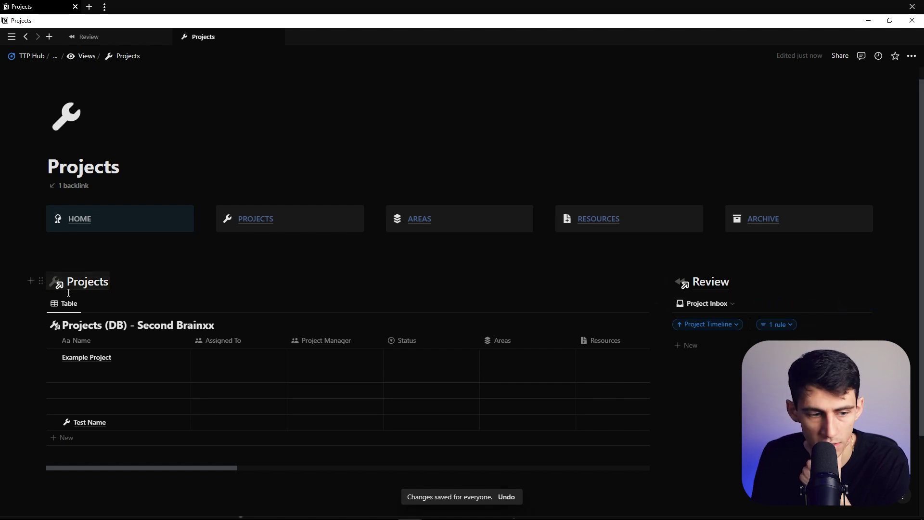
Hide the database title of the linked table under the Projects heading and change its layout to a board.
click(223, 326)
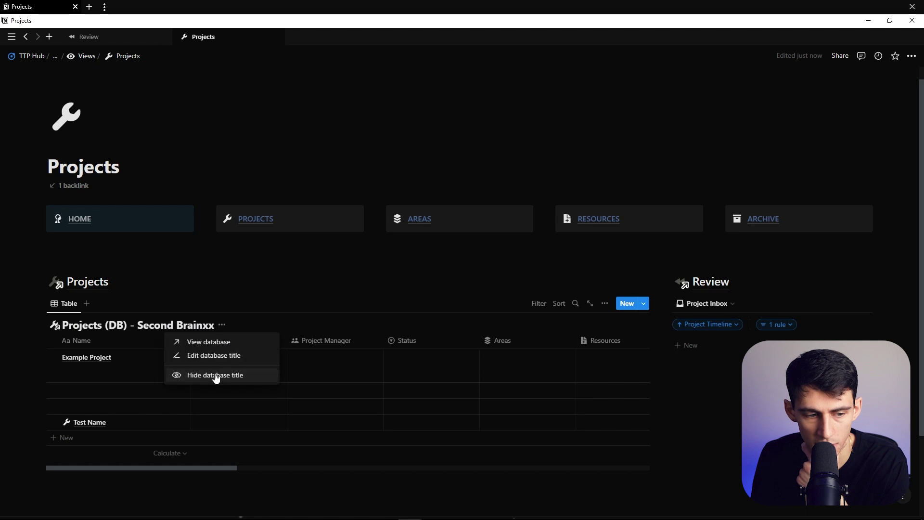
click(215, 376)
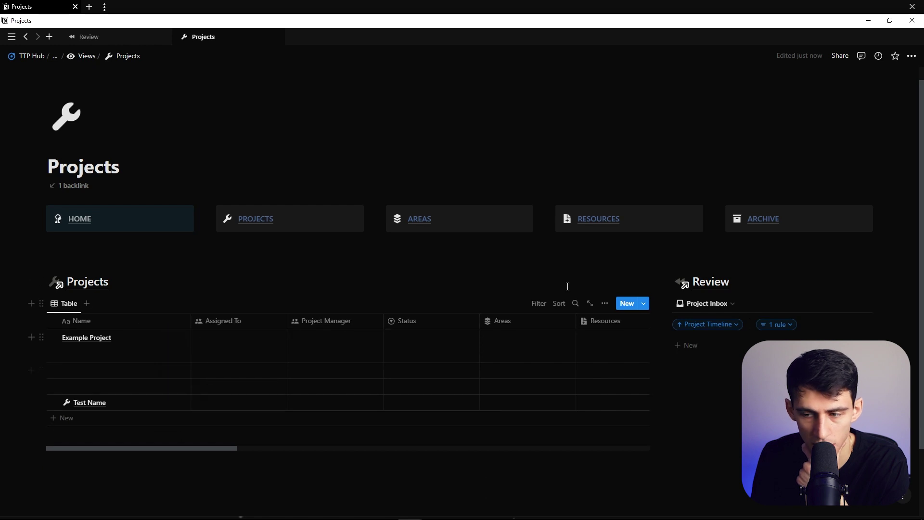
click(605, 303)
click(576, 377)
click(578, 366)
click(522, 326)
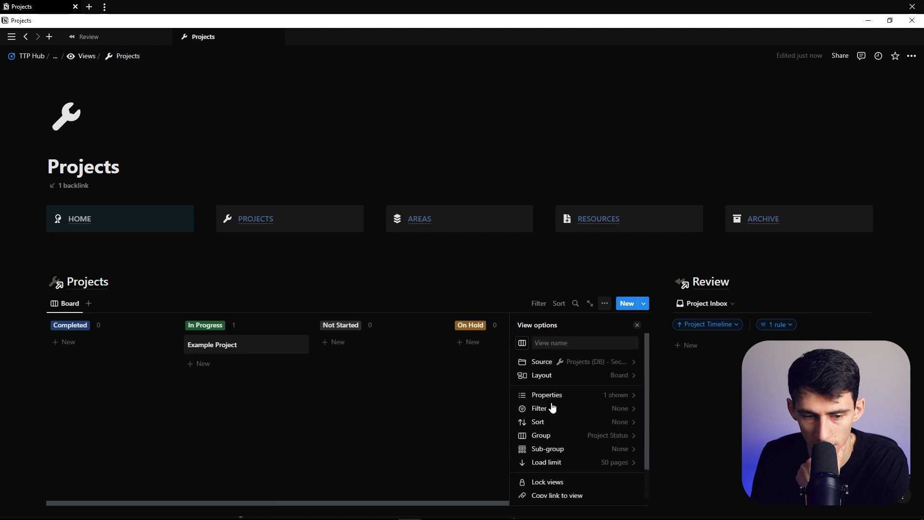
Reorder the board's status groups to begin with Not Started, In Progress and Completed, ahead of On Hold.
click(551, 436)
drag(520, 434, 527, 401)
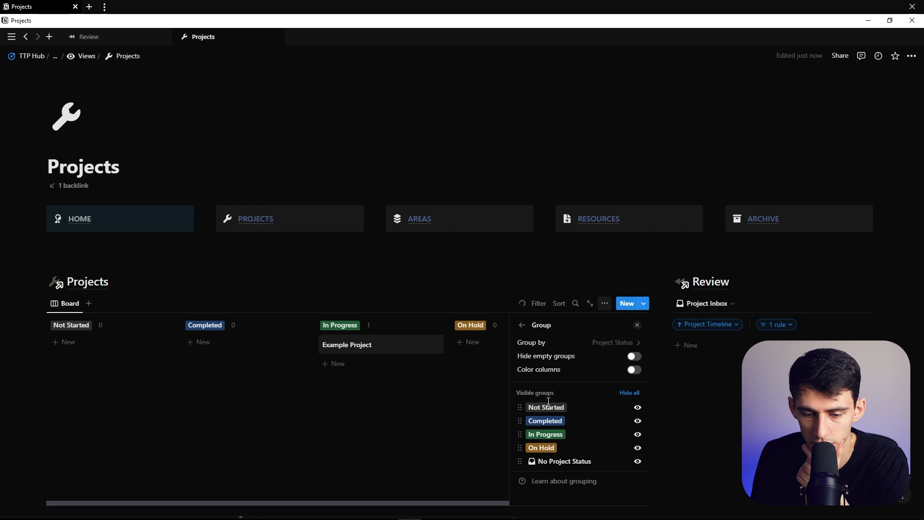
drag(517, 435, 518, 423)
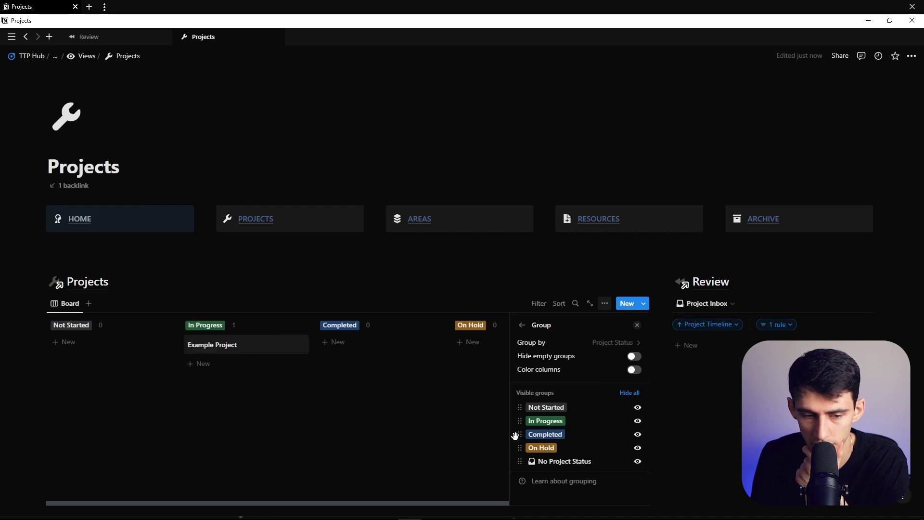
click(379, 414)
Name the board view Current Projects and give it a wrench icon.
click(67, 303)
click(75, 327)
text(Cu)
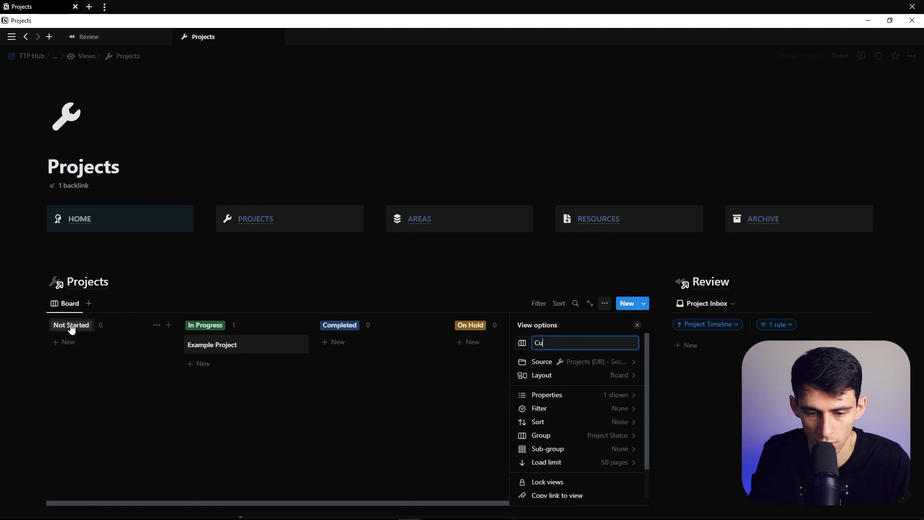
text(rrent Projects)
click(522, 343)
text(wrench)
key(Return)
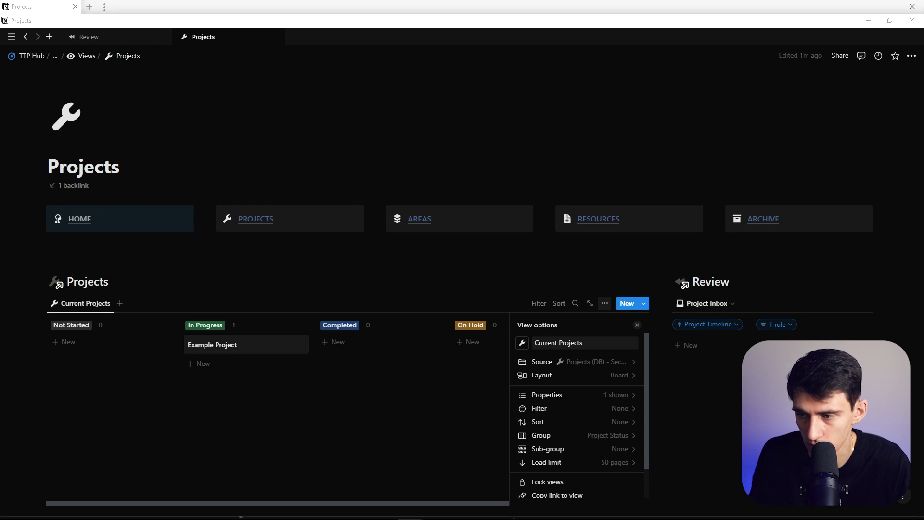
Filter the Current Projects board to Status is Active as an advanced filter rule and save it for everyone.
click(539, 408)
text(stat)
click(542, 385)
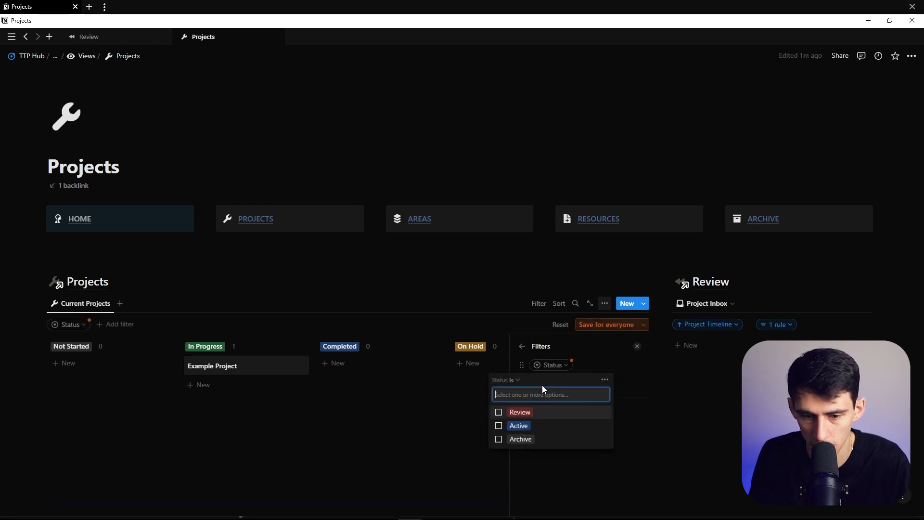
click(520, 430)
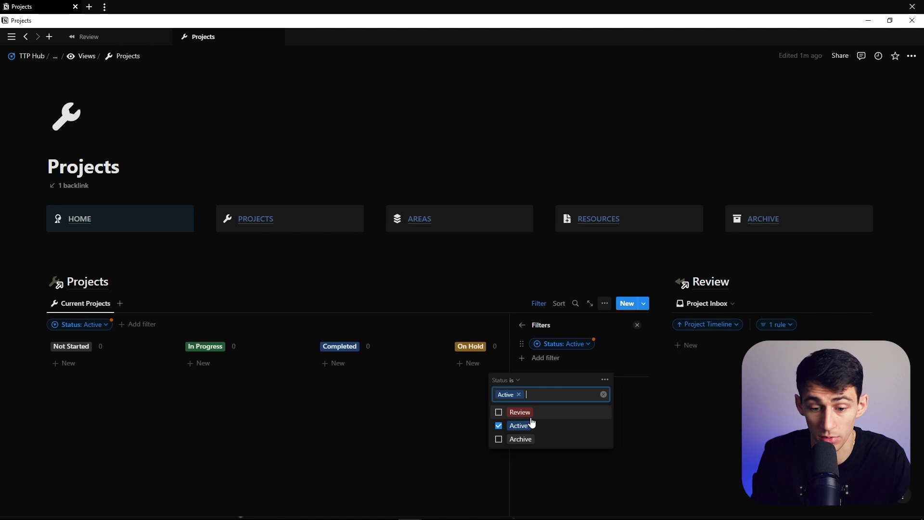
click(652, 417)
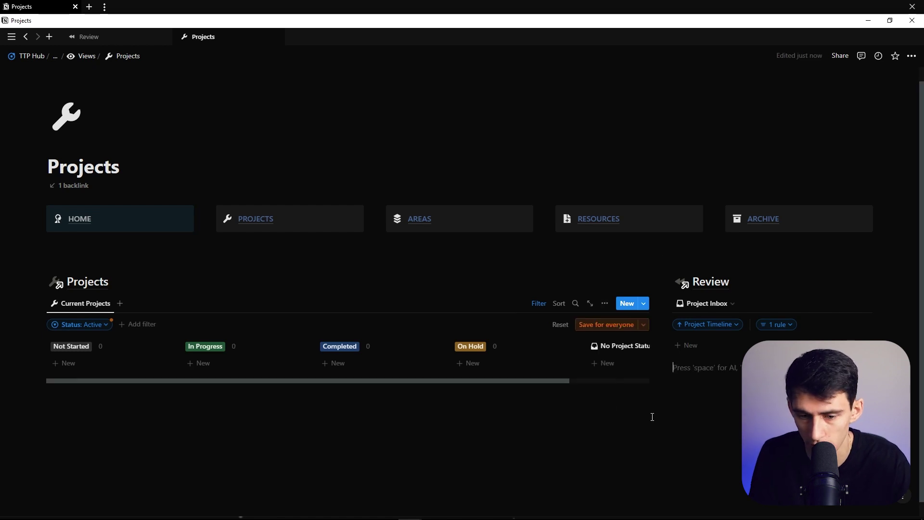
click(599, 326)
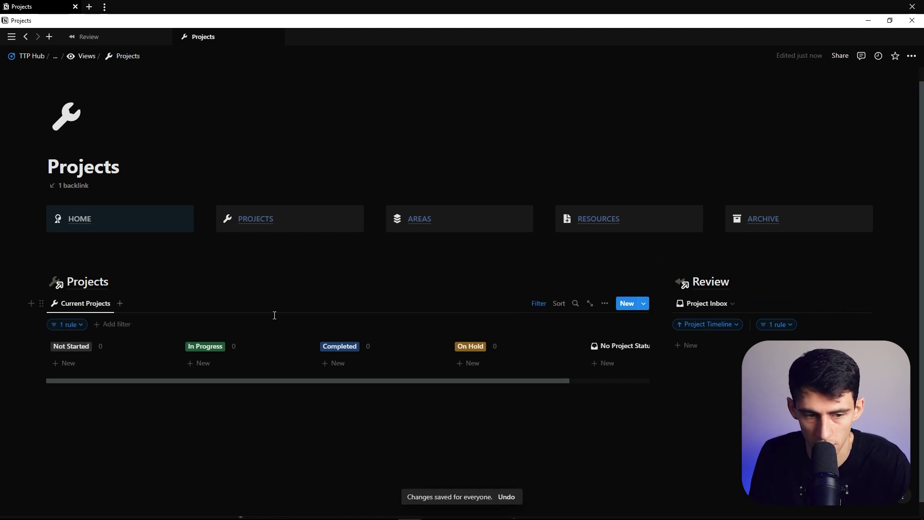
Add a second filter rule to Current Projects requiring Project Status is Completed, and save it for everyone.
click(63, 325)
click(43, 365)
click(45, 381)
click(62, 366)
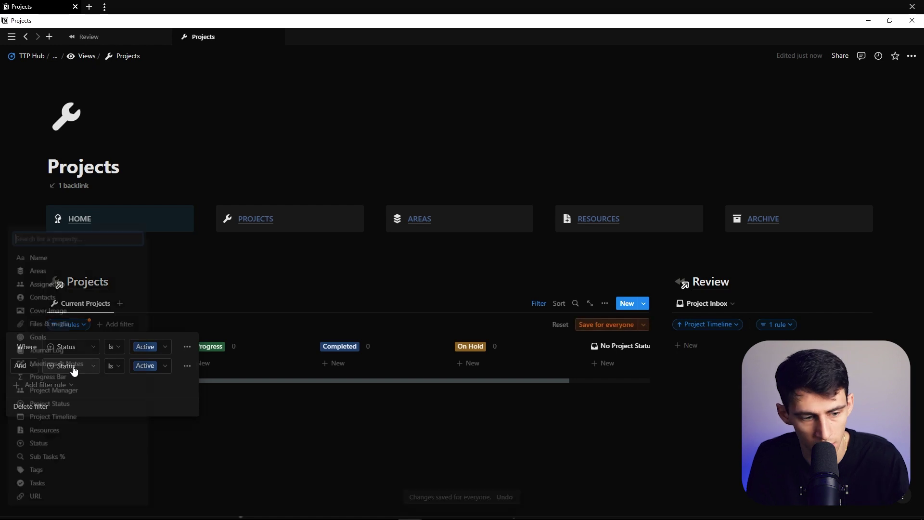
text(proje)
key(Down)
key(Return)
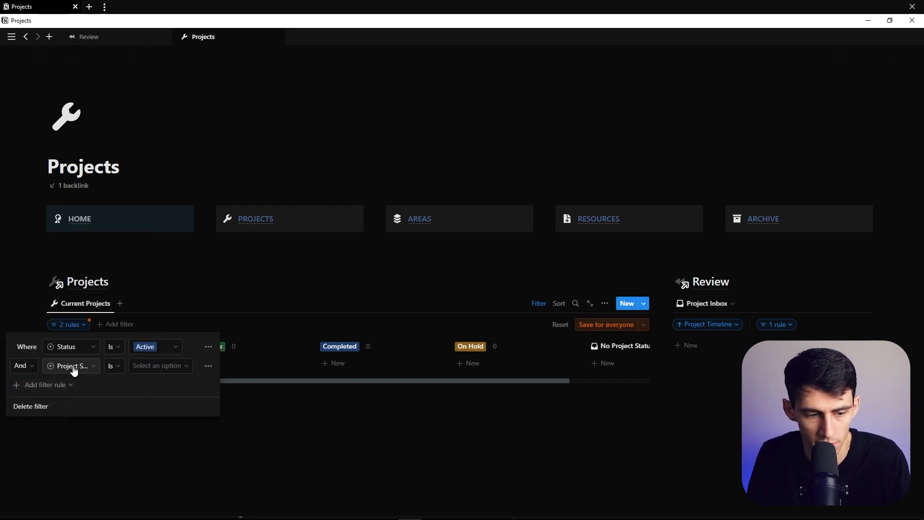
click(151, 368)
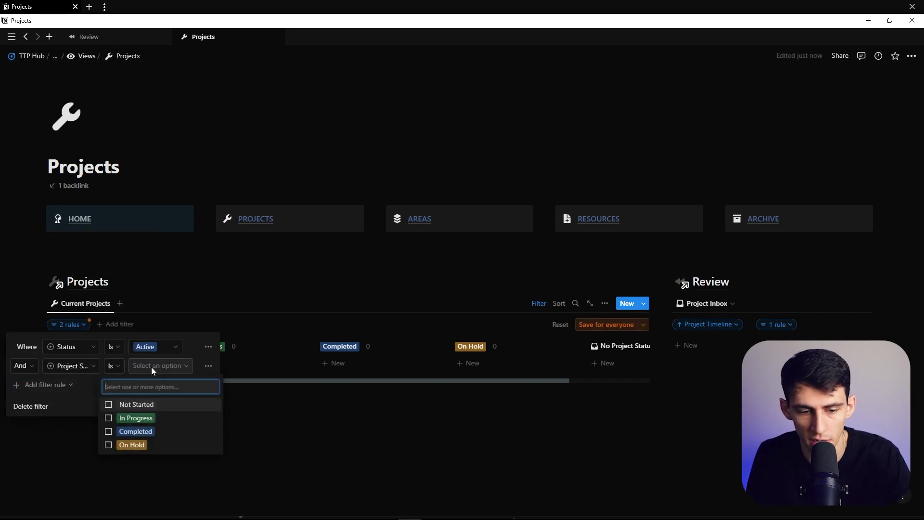
click(136, 432)
key(Escape)
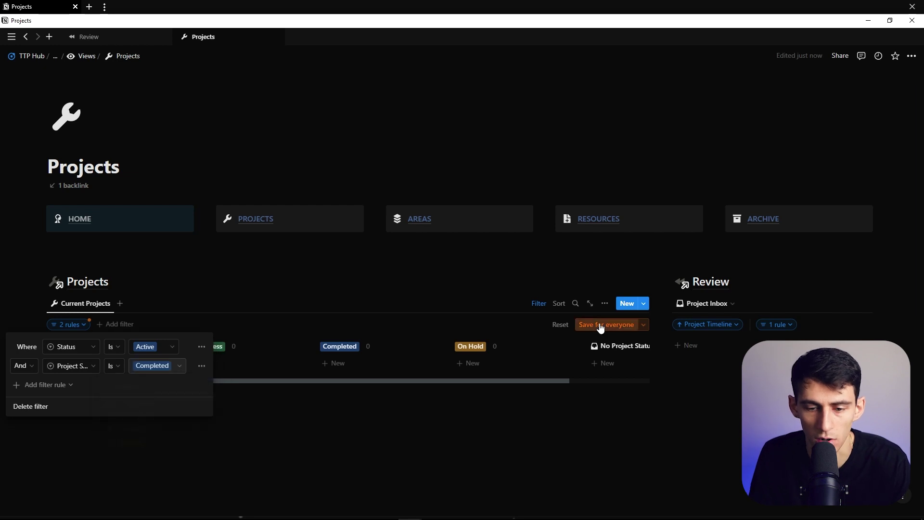
click(601, 325)
Sort the Current Projects board by Project Timeline in ascending order and save the sort for everyone.
click(559, 303)
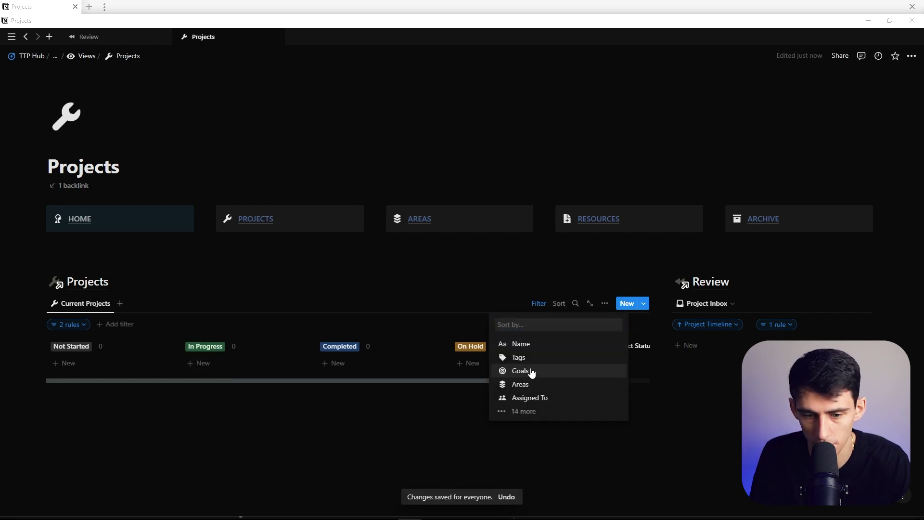
click(522, 323)
text(t)
click(530, 396)
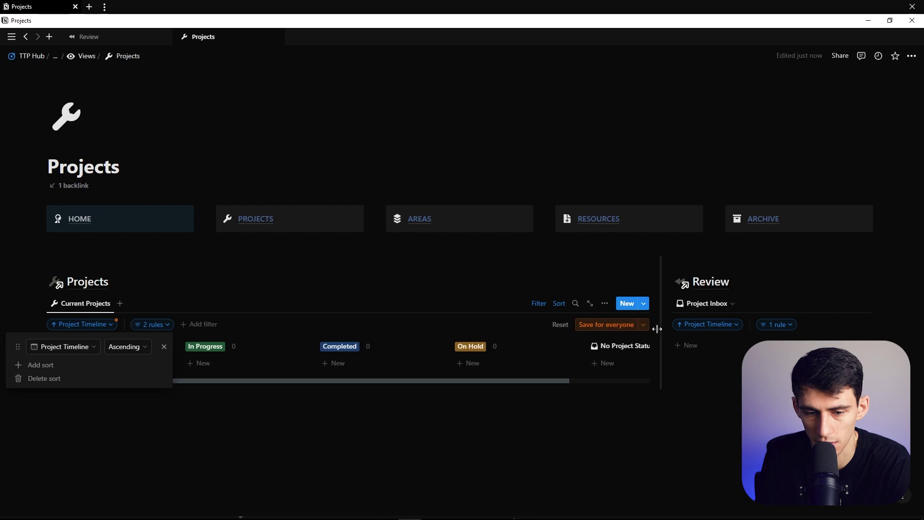
click(606, 324)
Show the Assigned To and Progress Bar properties on the Current Projects board cards.
click(605, 303)
click(607, 379)
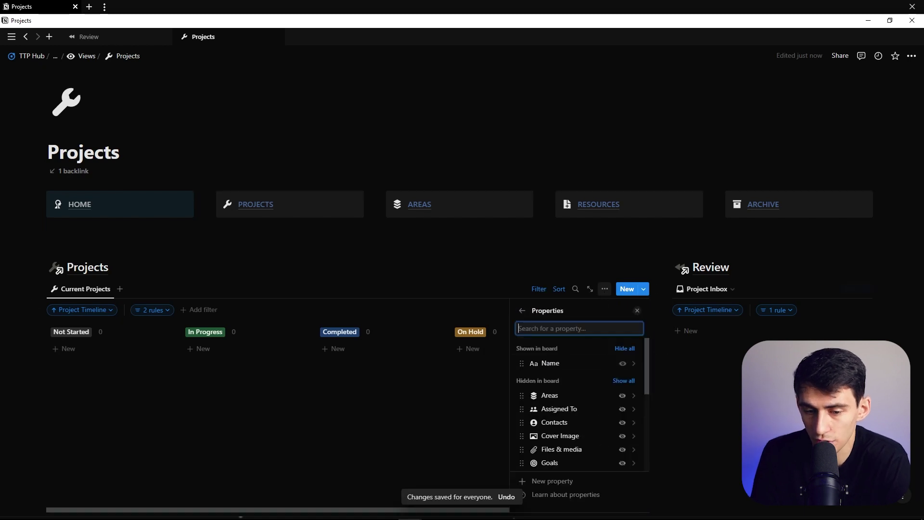
click(587, 332)
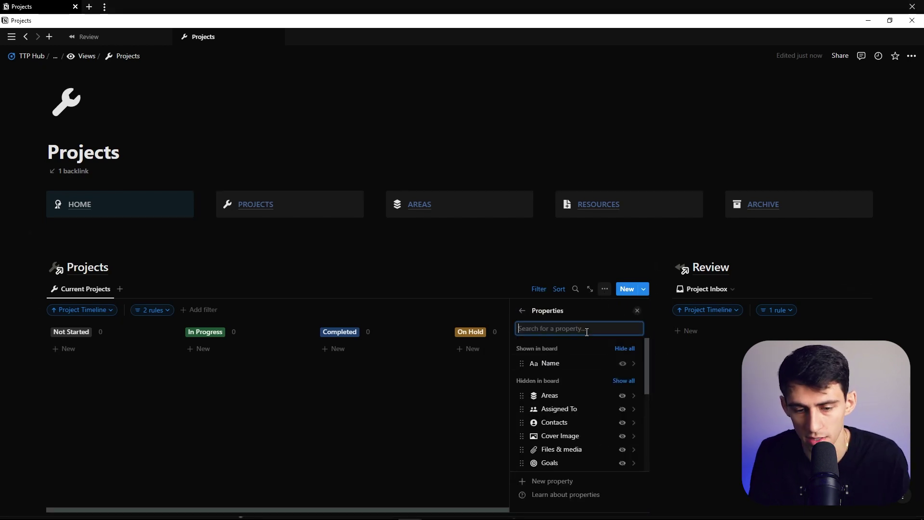
text(as)
click(623, 377)
click(584, 330)
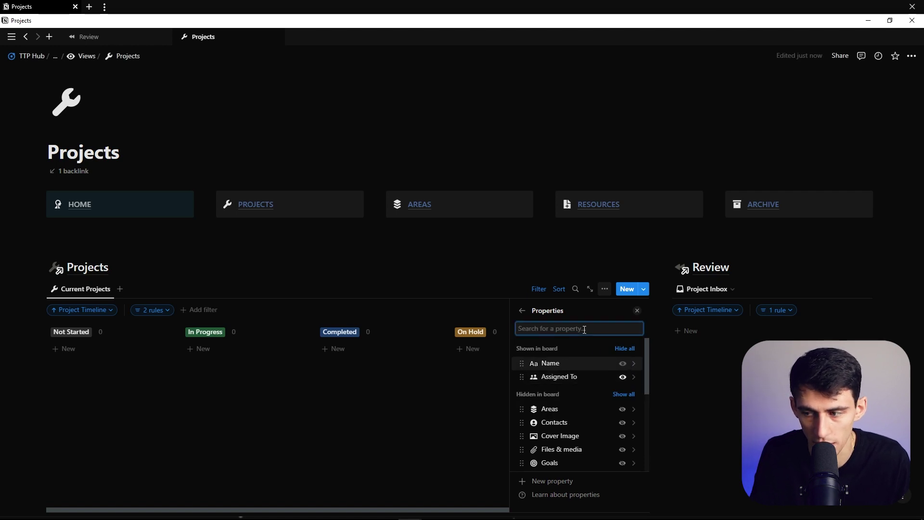
text(prog)
click(629, 364)
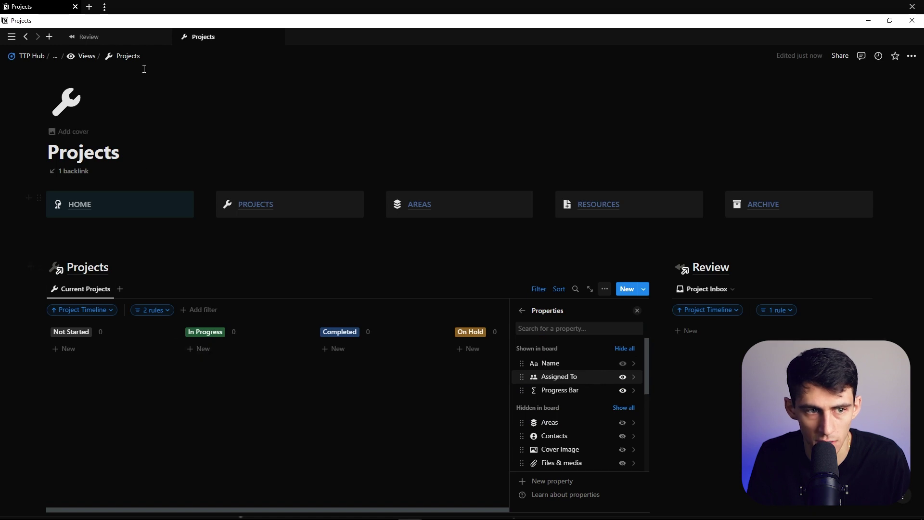
key(Escape)
Open the Projects database through Home and Databases, choose a Status for Example Project, and return to the Projects page.
click(135, 33)
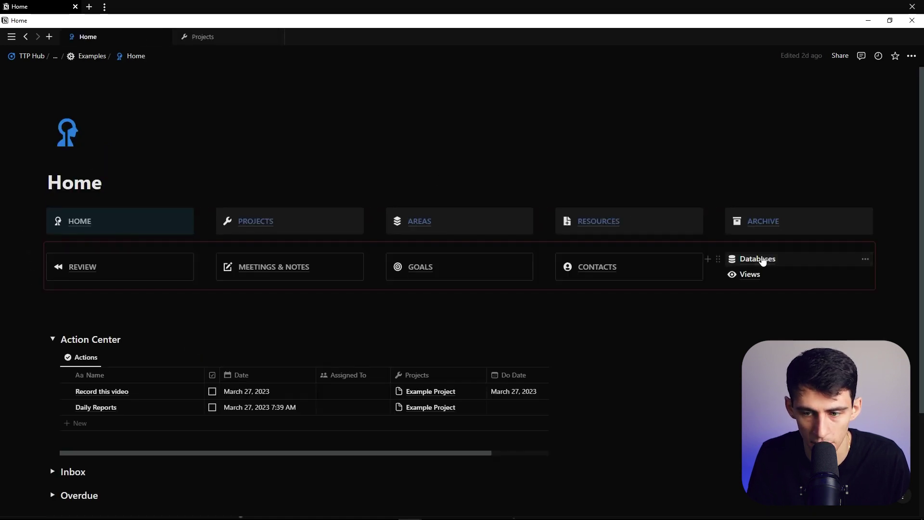
click(757, 259)
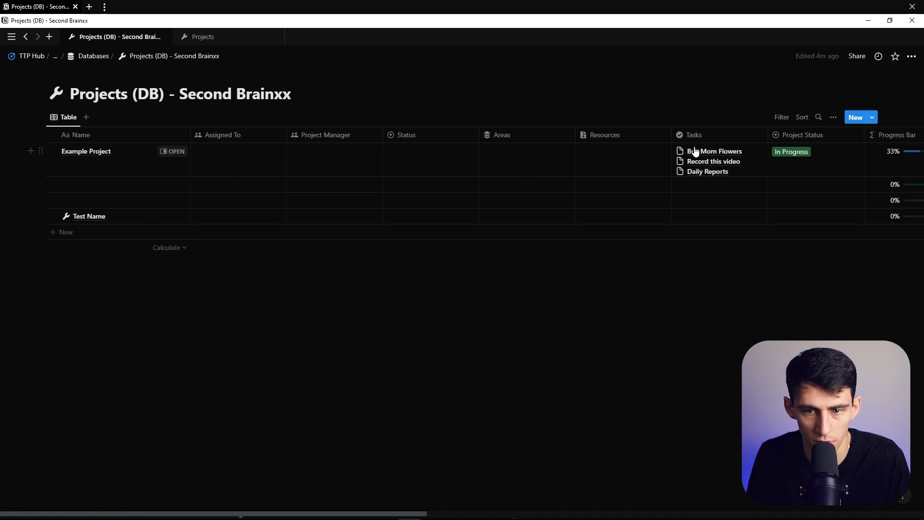
click(407, 160)
click(413, 198)
click(200, 37)
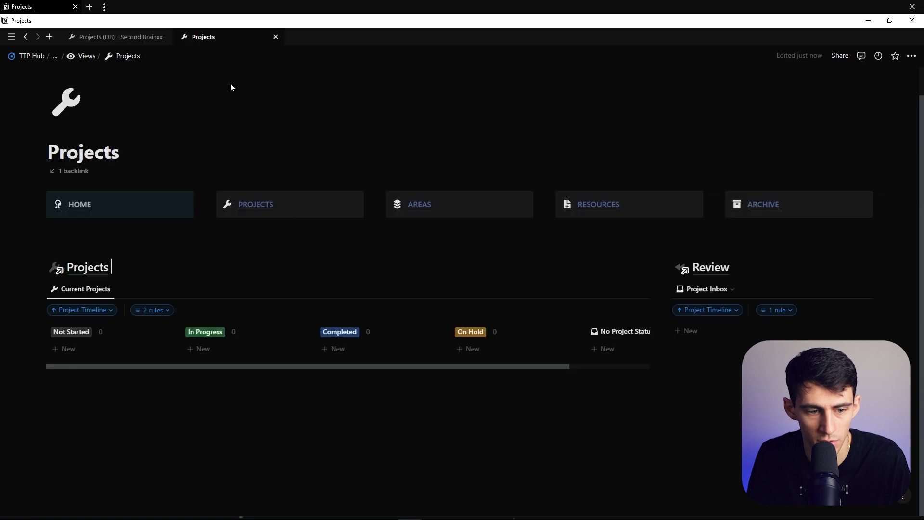
Change the Current Projects filter's Project Status rule to is not Completed and save it for everyone.
click(152, 309)
click(153, 352)
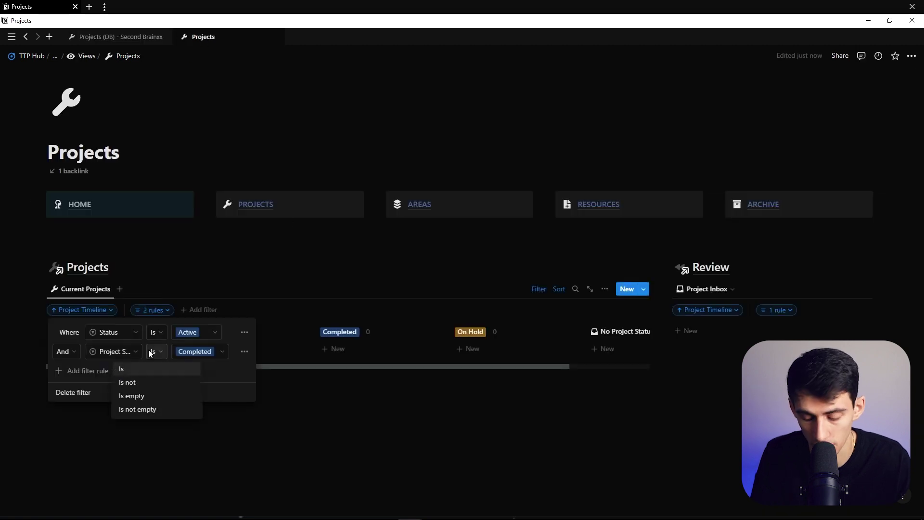
click(140, 382)
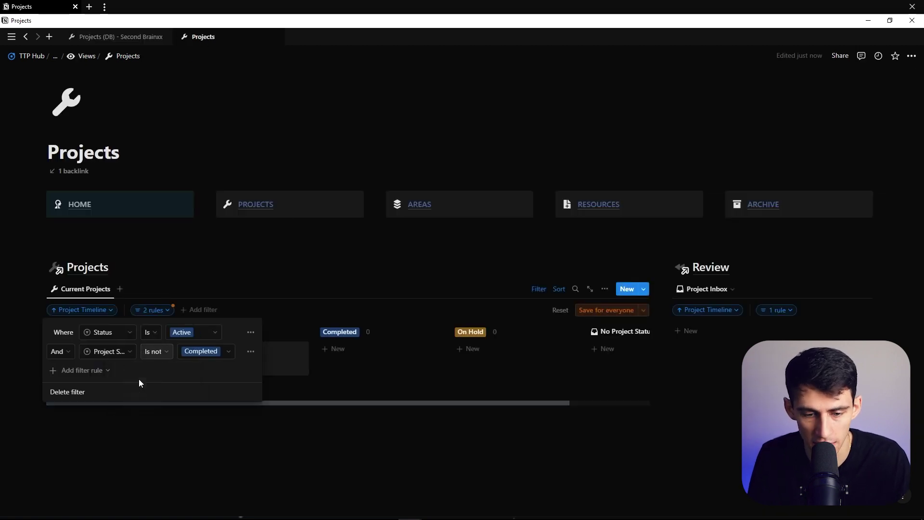
click(606, 310)
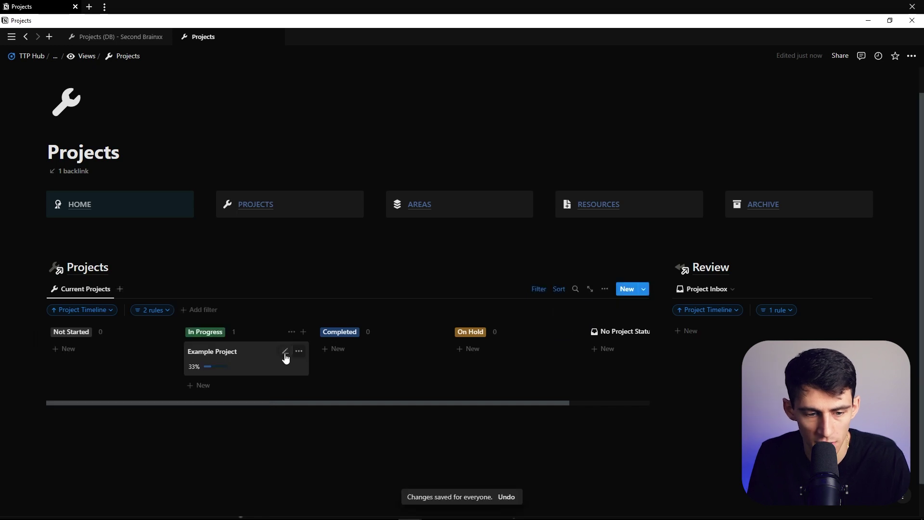
Assign a person to the Example Project card in the In Progress column.
click(284, 355)
click(223, 238)
click(284, 476)
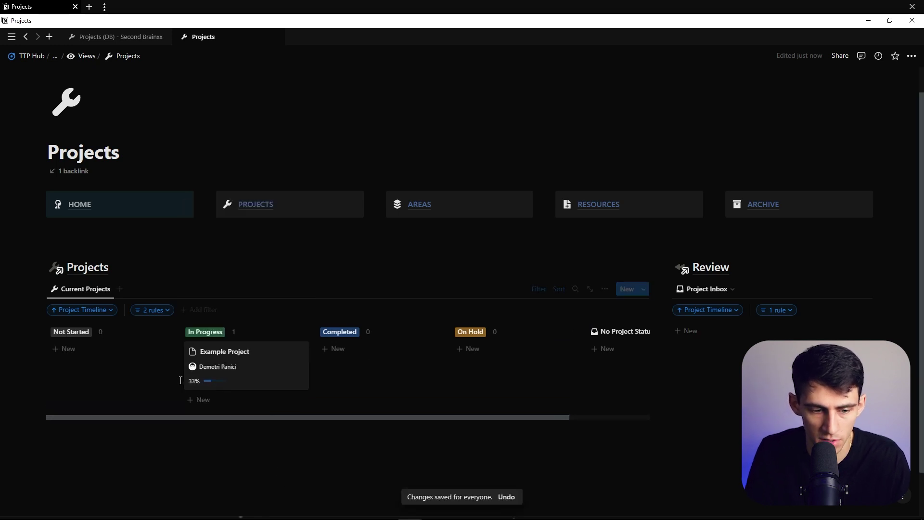
Reorder the board columns so On Hold comes before Completed, and move the Example Project card to Completed.
drag(224, 347, 513, 356)
drag(474, 332, 346, 346)
click(354, 446)
drag(367, 353, 481, 344)
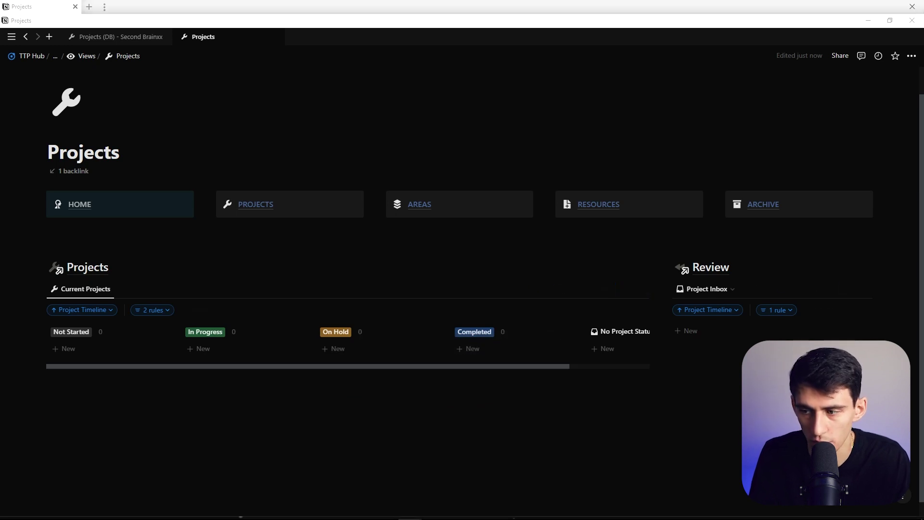
Duplicate the Current Projects view, name the copy Completed Projects, and give it a check icon.
click(90, 289)
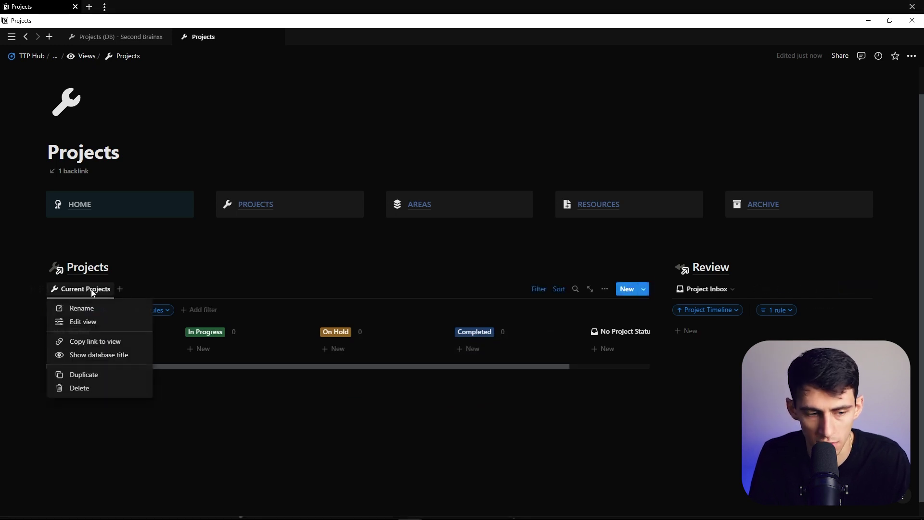
click(77, 375)
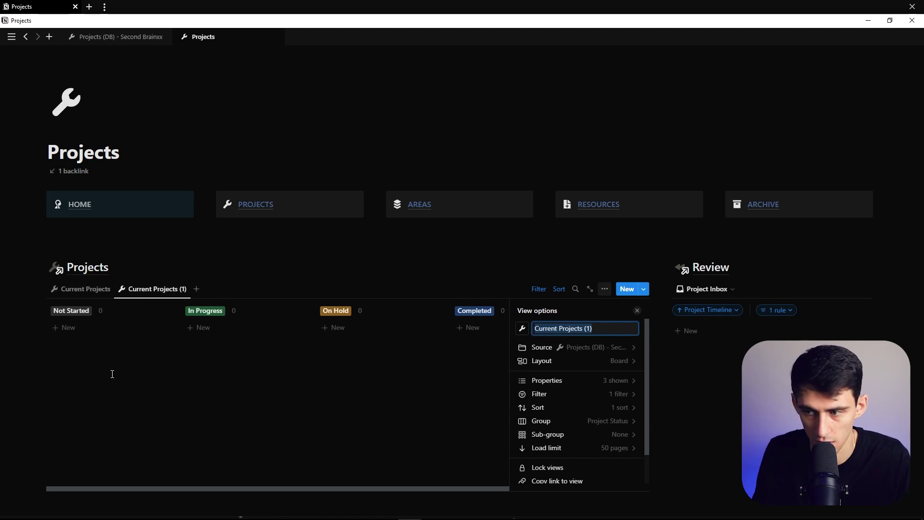
text(Completed)
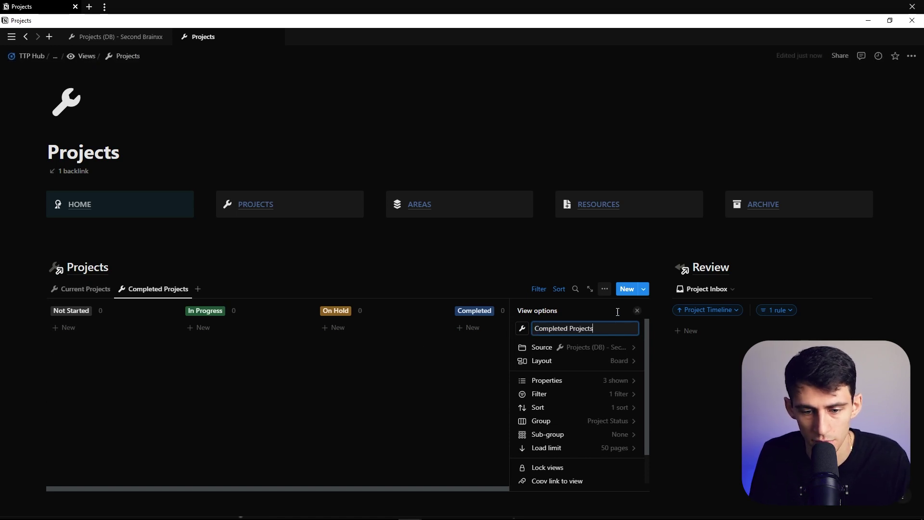
click(523, 329)
text(check)
click(467, 388)
Change the Completed Projects filter's Project Status rule to is Completed.
click(621, 394)
click(550, 330)
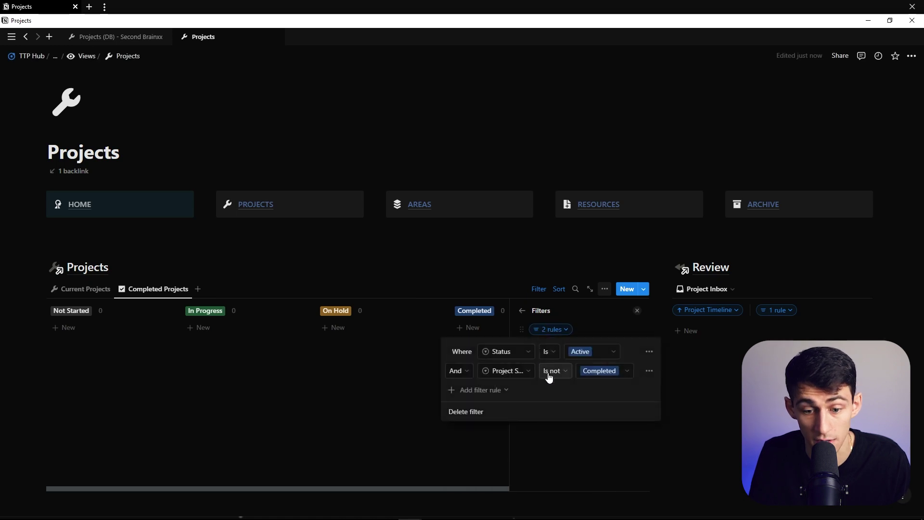
click(548, 377)
click(550, 388)
key(Escape)
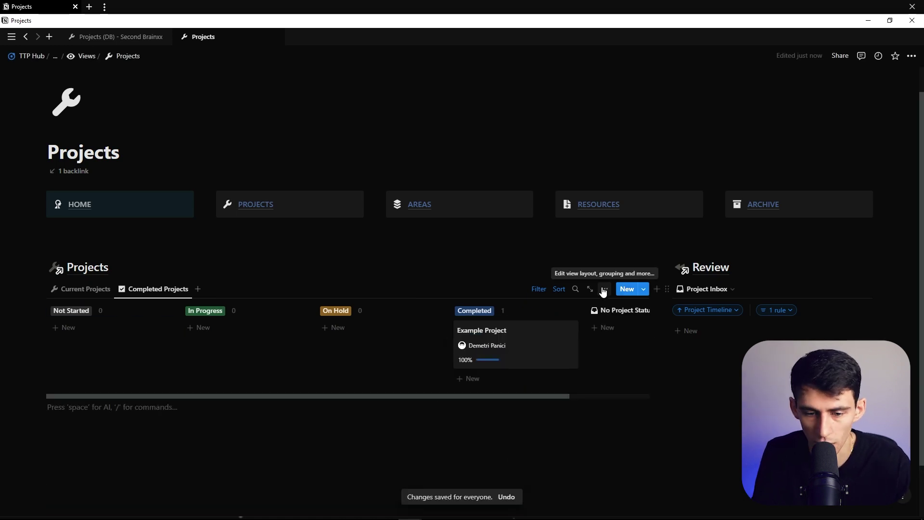
Switch the Completed Projects view's layout from Board to Table.
click(604, 289)
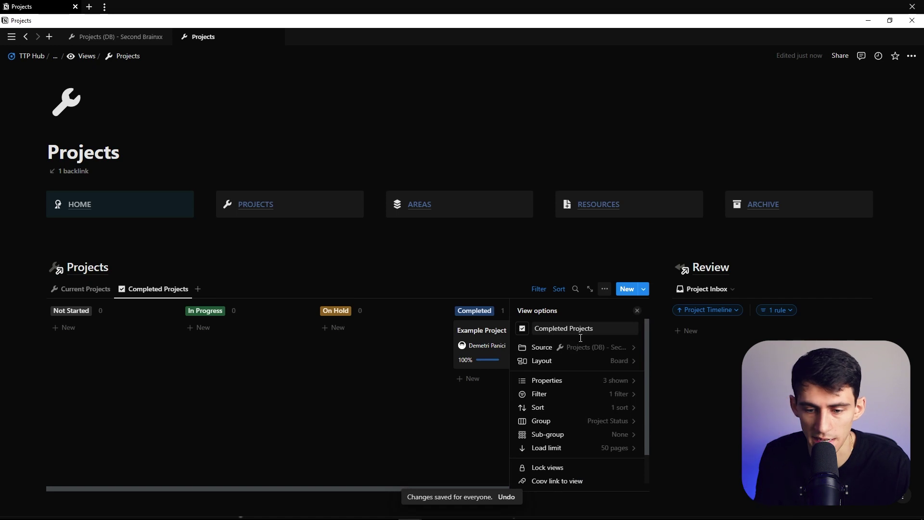
click(572, 362)
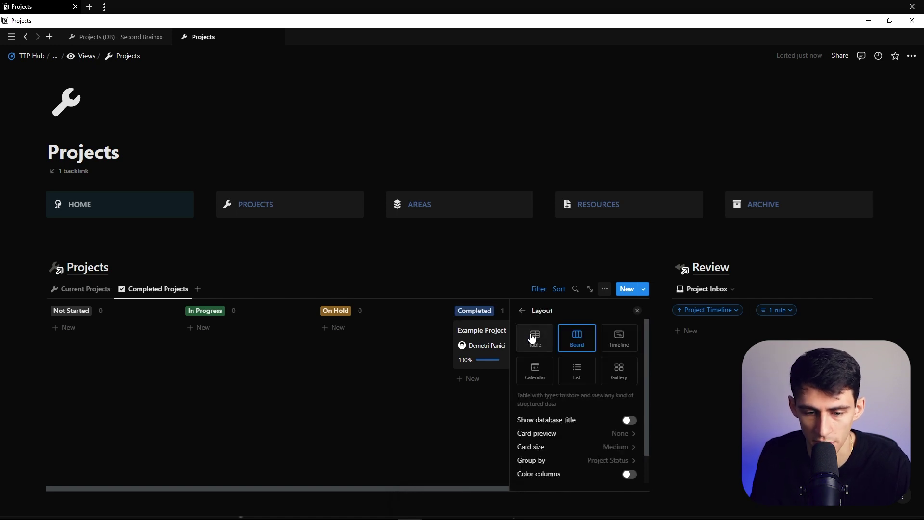
click(544, 347)
click(468, 390)
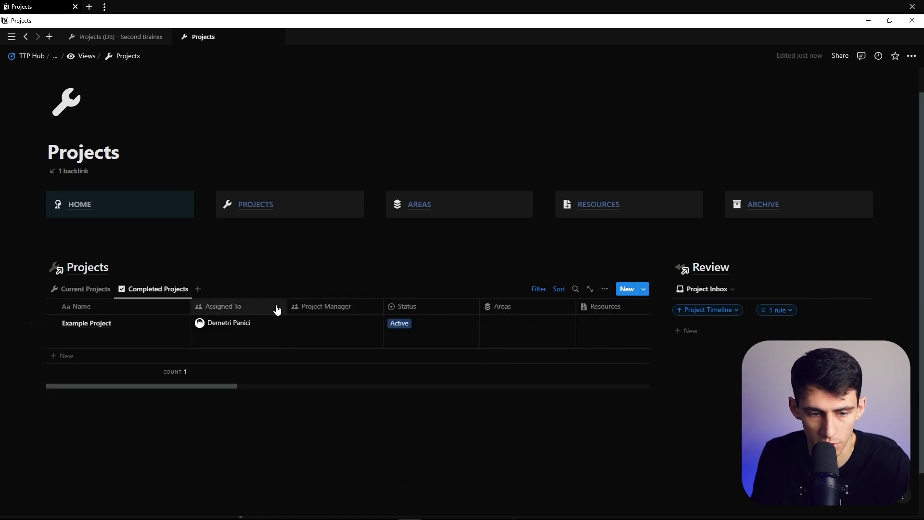
Hide all properties in the Completed Projects table and show only Assigned To beside Name.
click(605, 289)
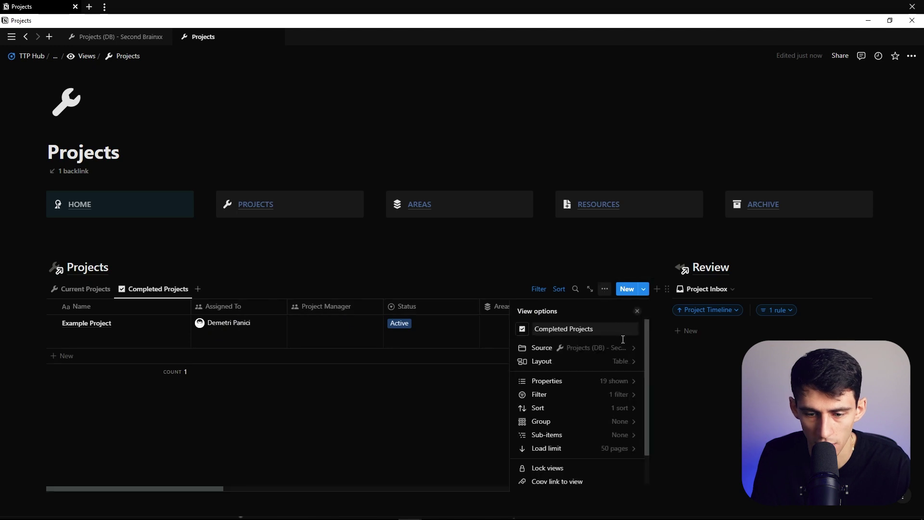
click(585, 380)
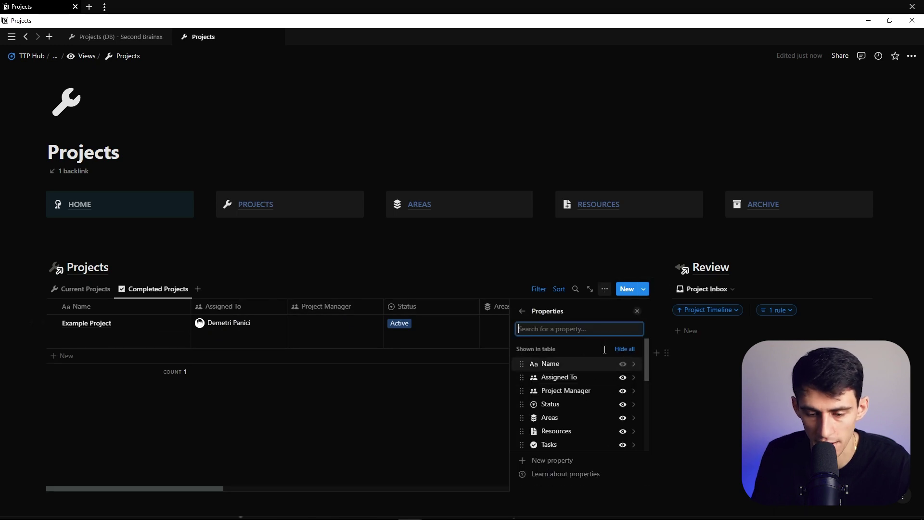
click(626, 350)
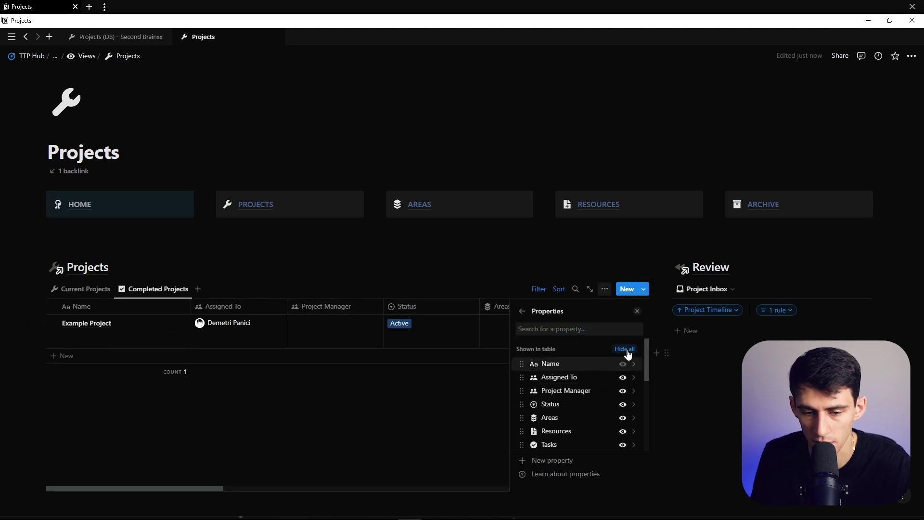
click(604, 329)
text(s)
click(623, 363)
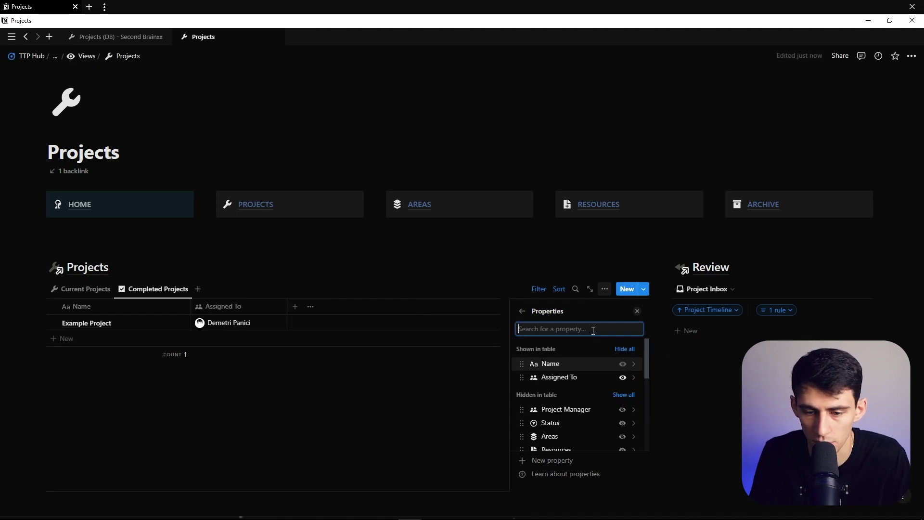
Show Project Timeline, Areas and Tags in the Completed Projects table, and widen the Project Timeline column.
text(proj)
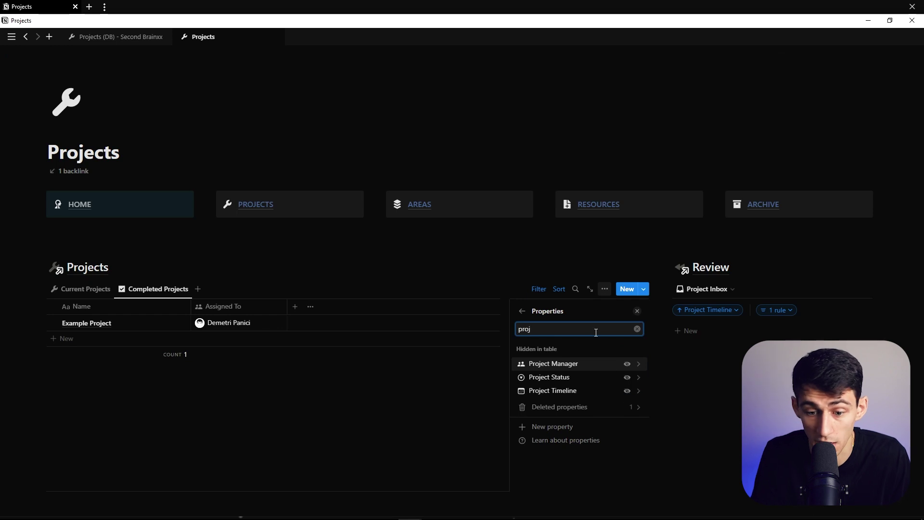
click(627, 391)
click(573, 329)
text(area)
click(626, 364)
click(588, 327)
text(tag)
click(628, 377)
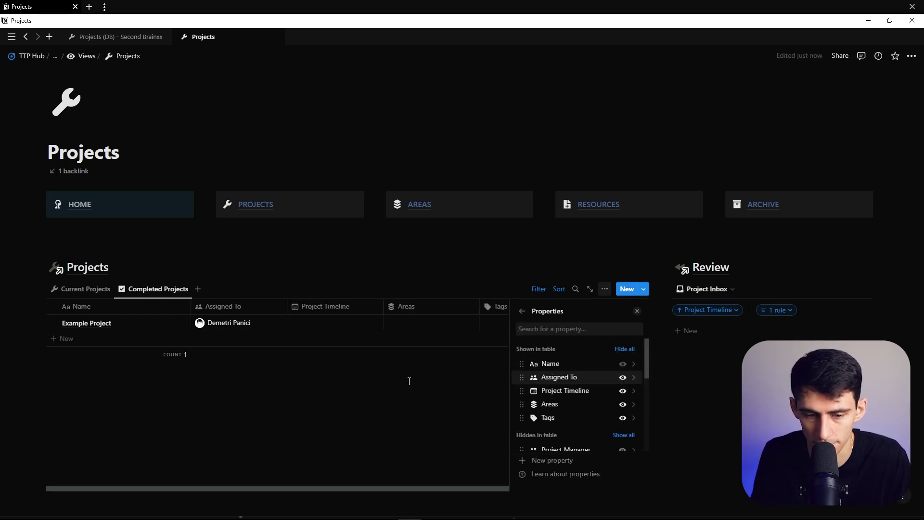
click(409, 381)
drag(384, 308, 417, 307)
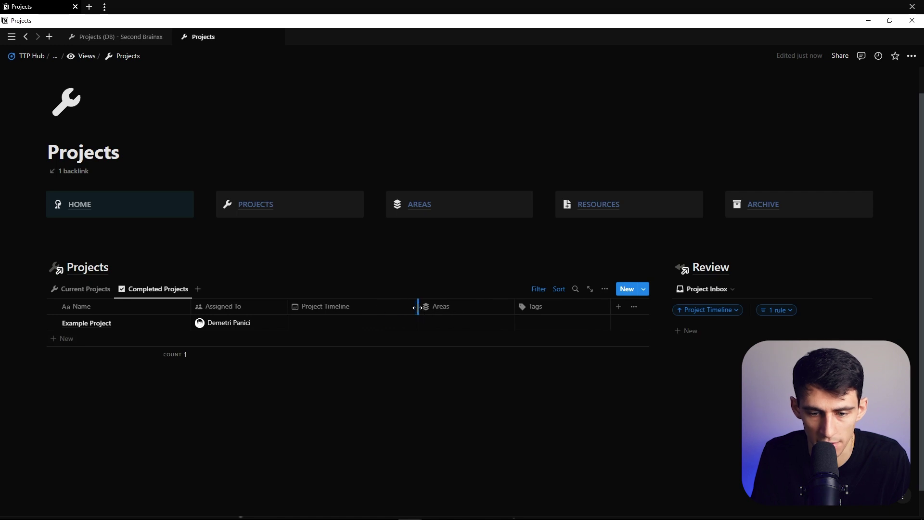
Duplicate the Completed Projects view, name the copy Archived Projects, and give it an archive icon.
click(181, 289)
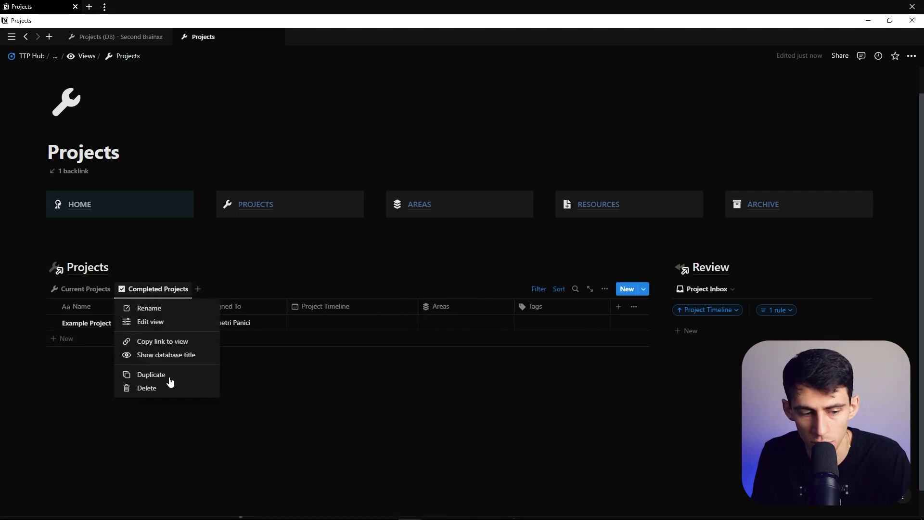
click(169, 376)
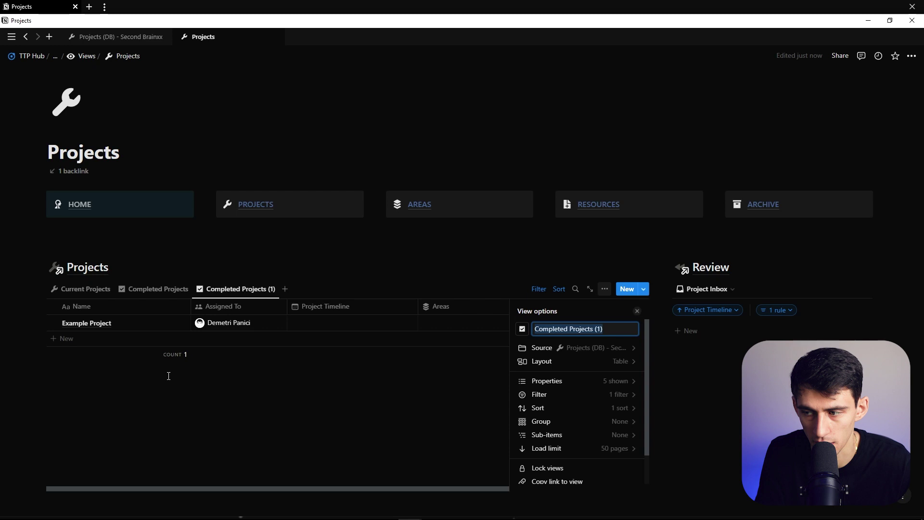
text(Archived Projects)
click(522, 329)
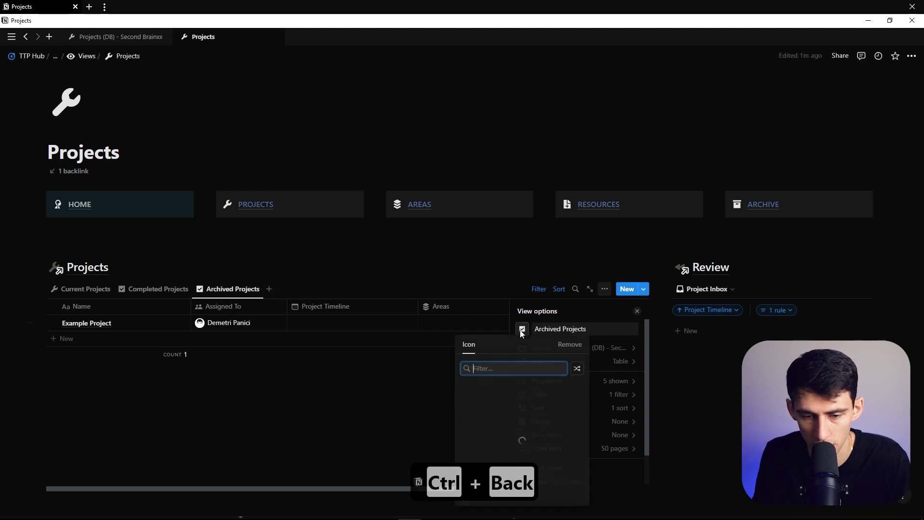
text(archive)
click(469, 388)
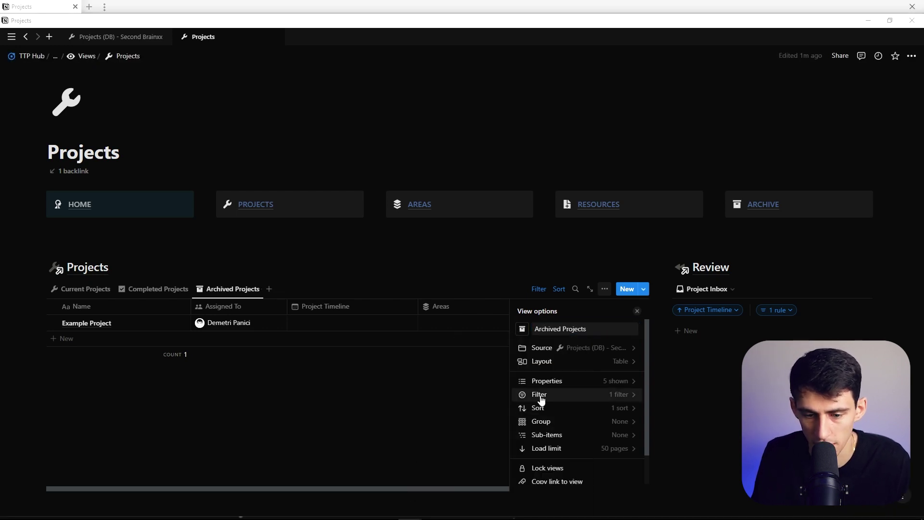
Remove the Project Status rule from the Archived Projects filter and set its Status rule to Archive.
click(539, 394)
click(551, 330)
click(644, 373)
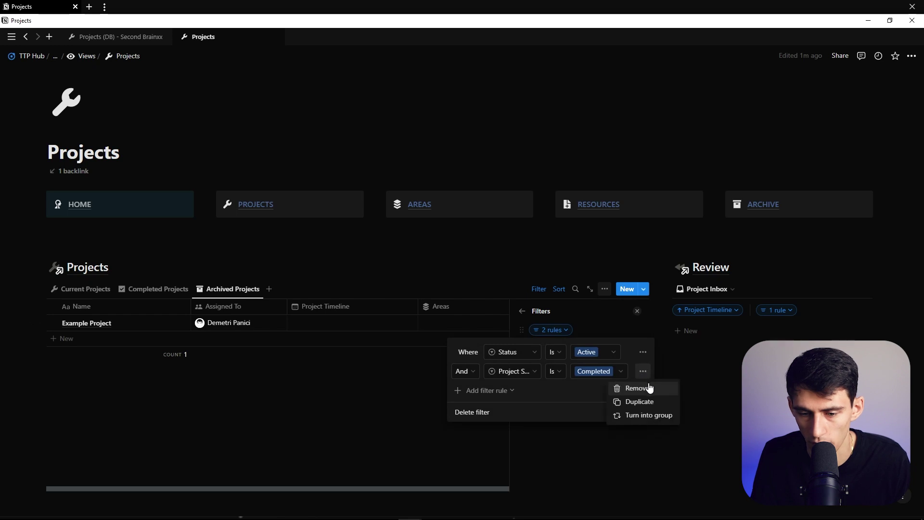
click(633, 385)
click(593, 352)
click(566, 404)
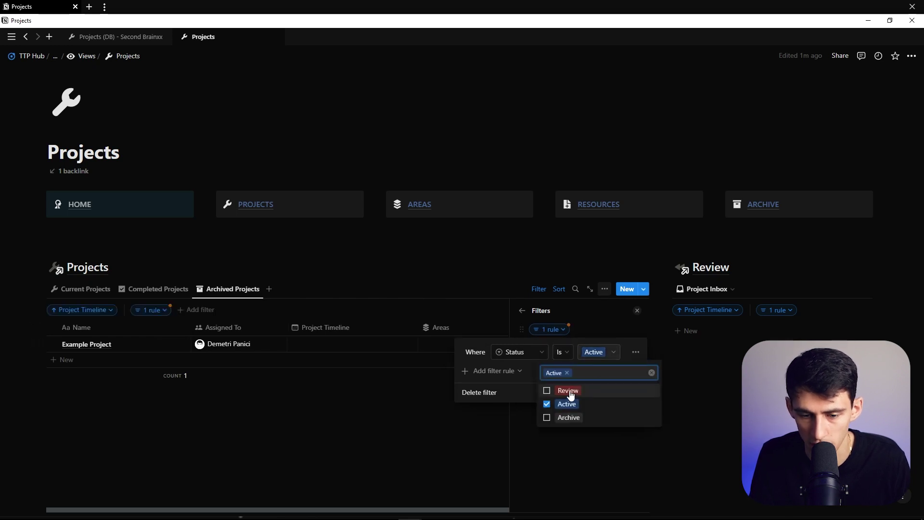
click(564, 417)
key(Escape)
key(Escape)
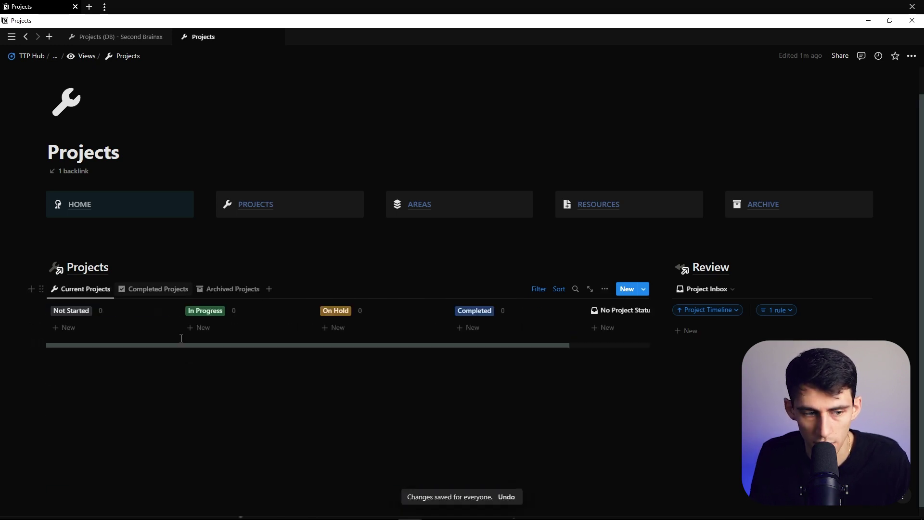
Add an untitled project to the In Progress column of Current Projects and review its page's template content.
click(215, 380)
click(644, 290)
click(645, 291)
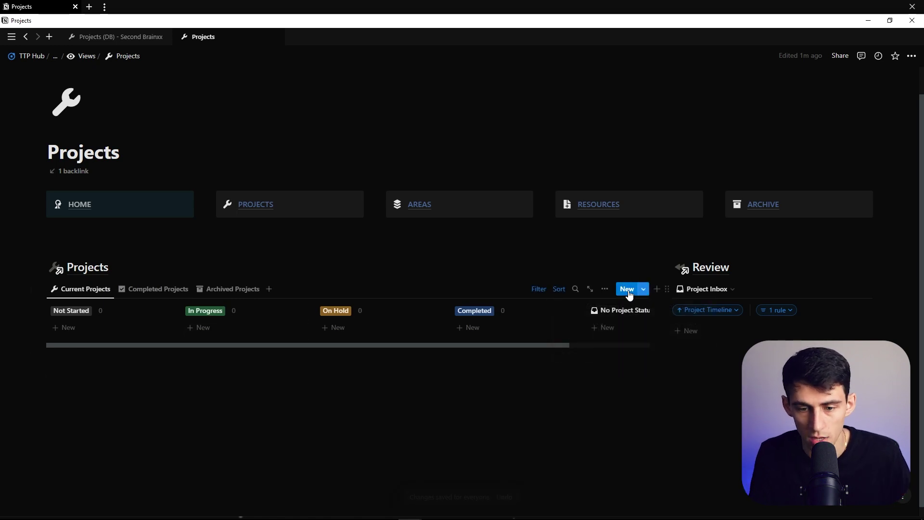
click(259, 333)
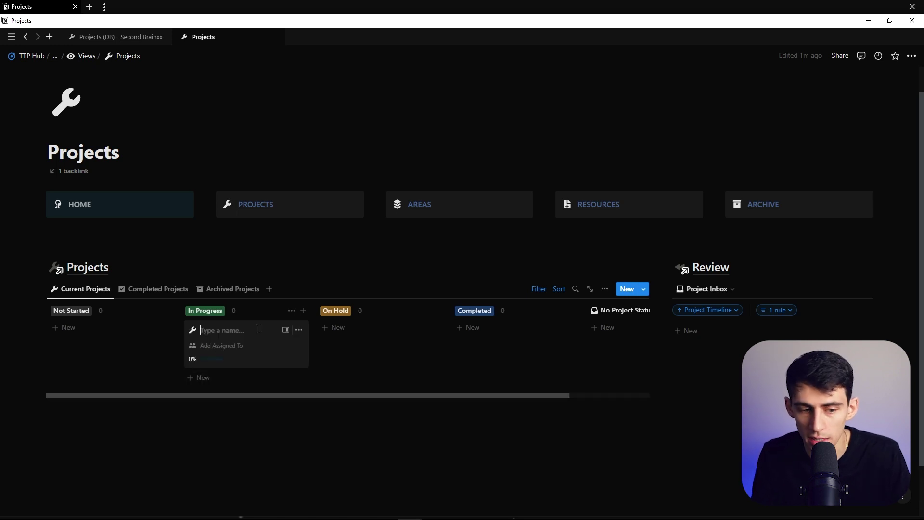
click(280, 364)
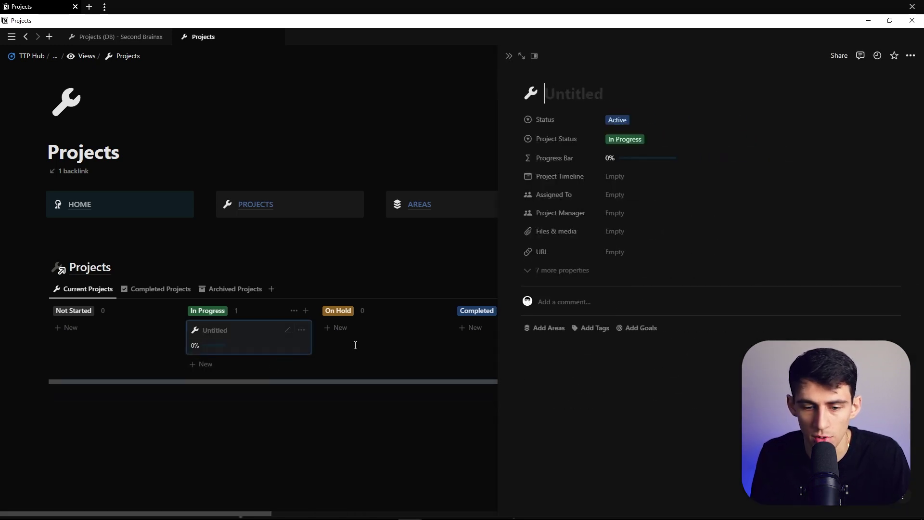
scroll(723, 360, down, 2)
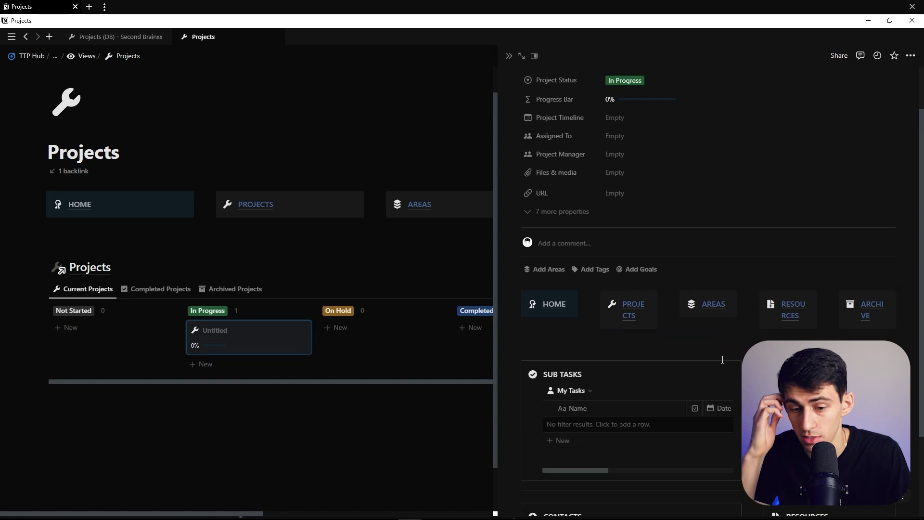
scroll(723, 360, down, 2)
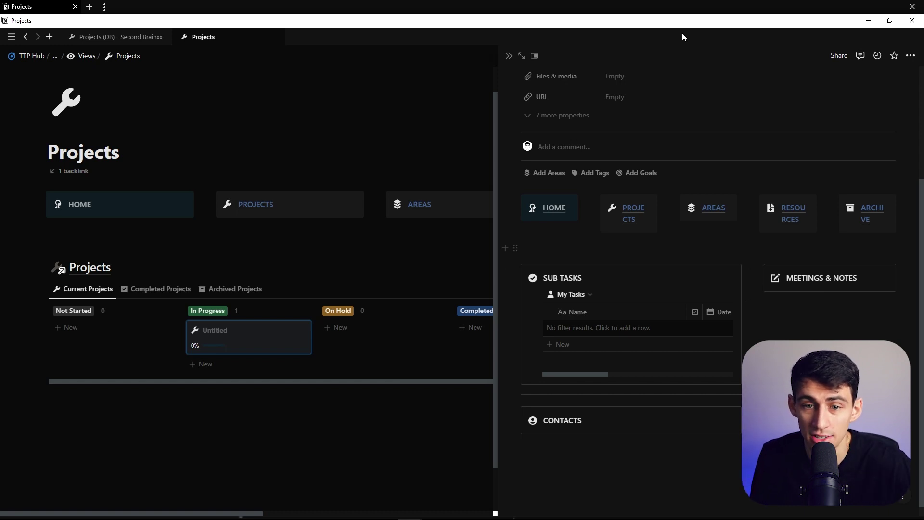
click(508, 56)
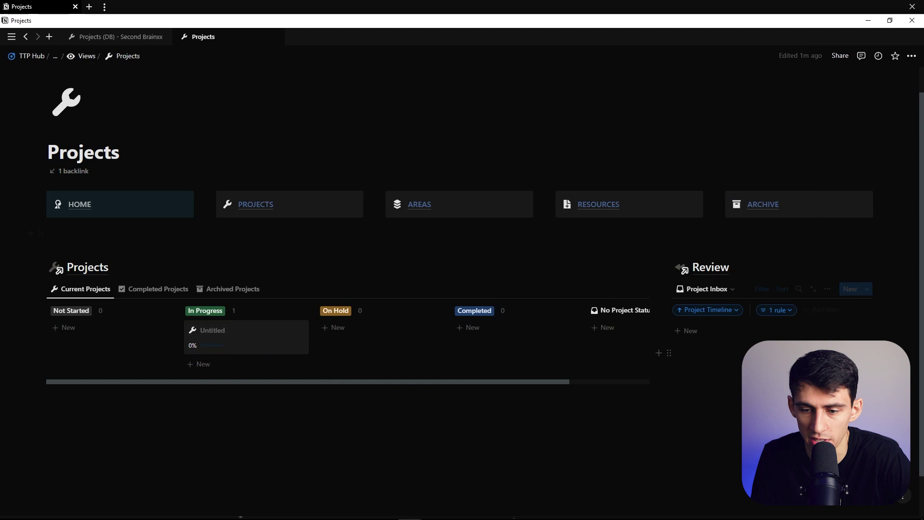